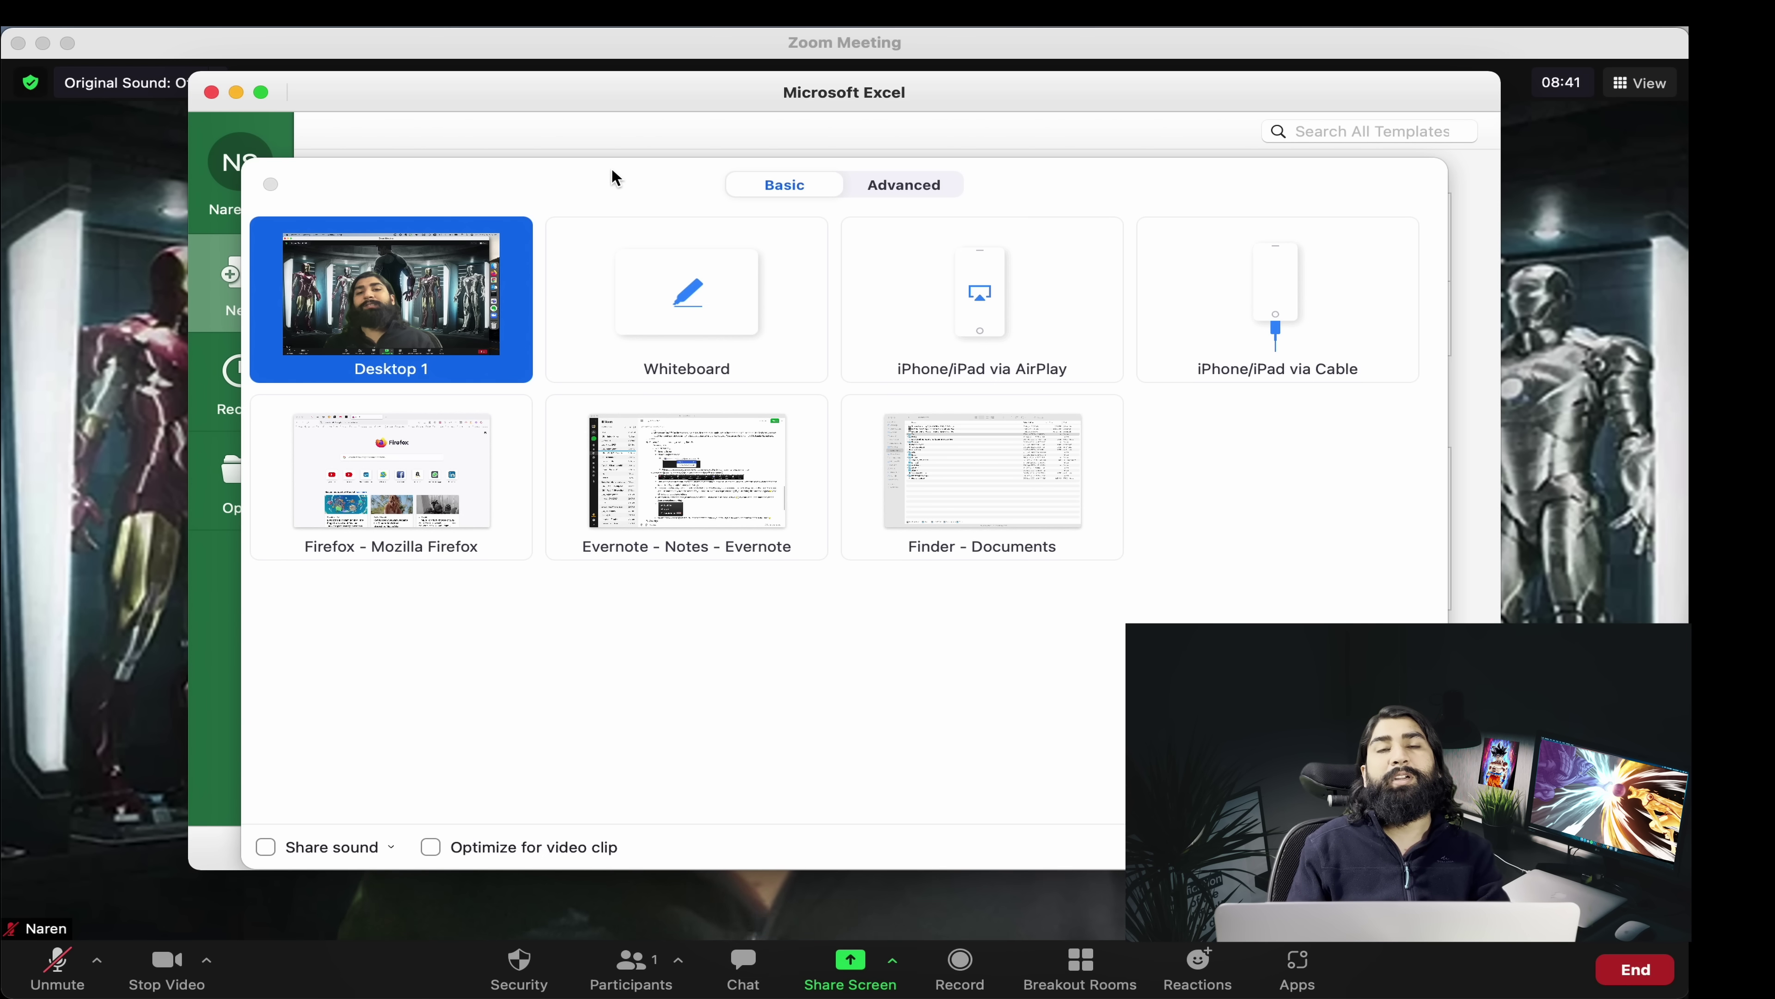
# - Create a blank Excel workbook and dismiss the Zoom screen-share picker
pyautogui.moveTo(503, 105); pyautogui.dragTo(378, 108)
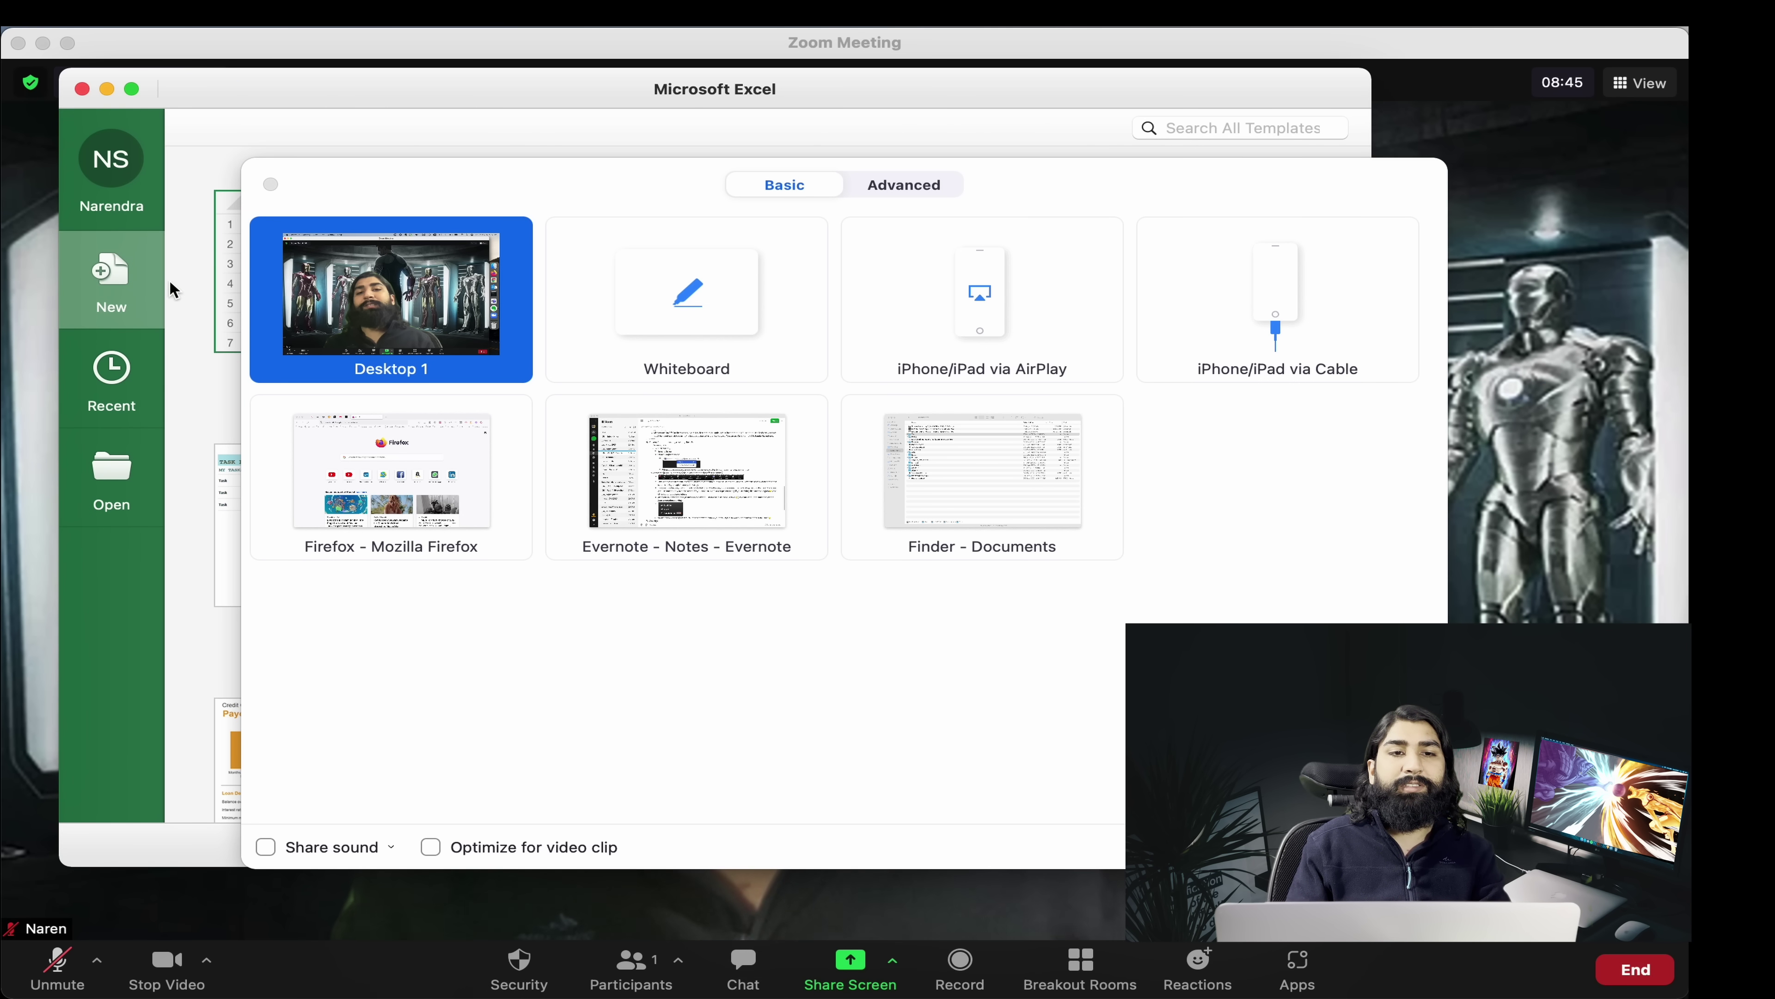
pyautogui.doubleClick(227, 267)
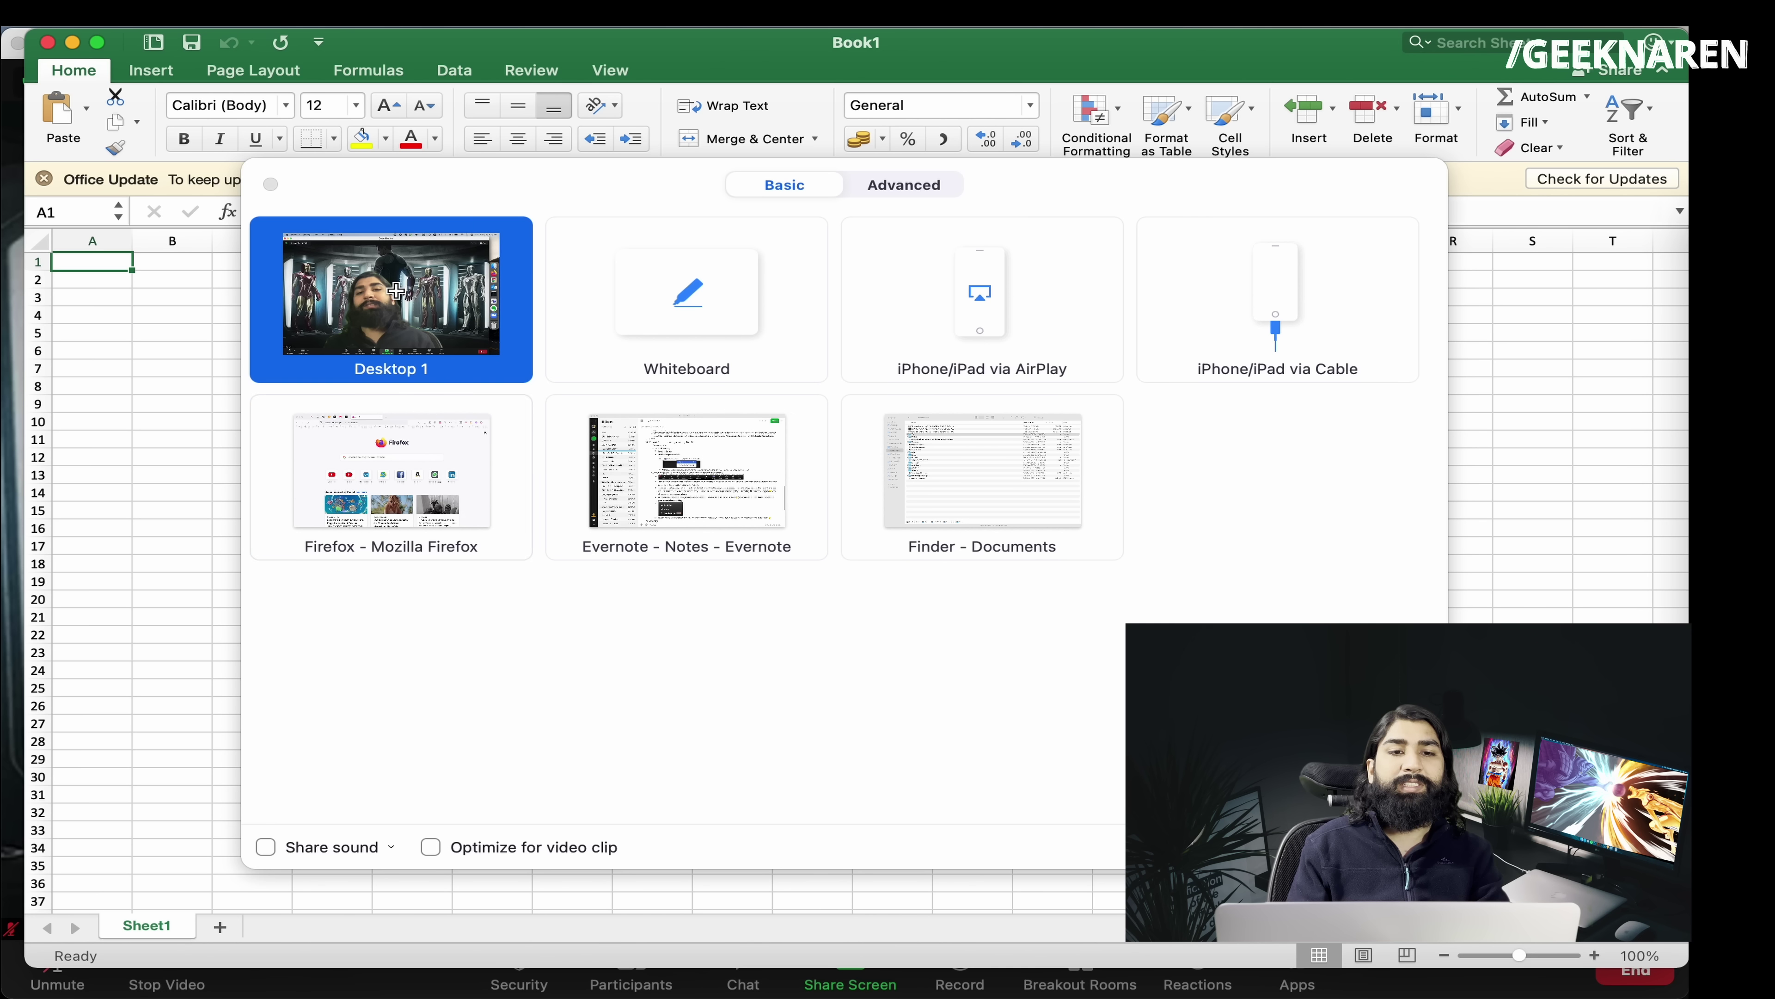
pyautogui.click(270, 185)
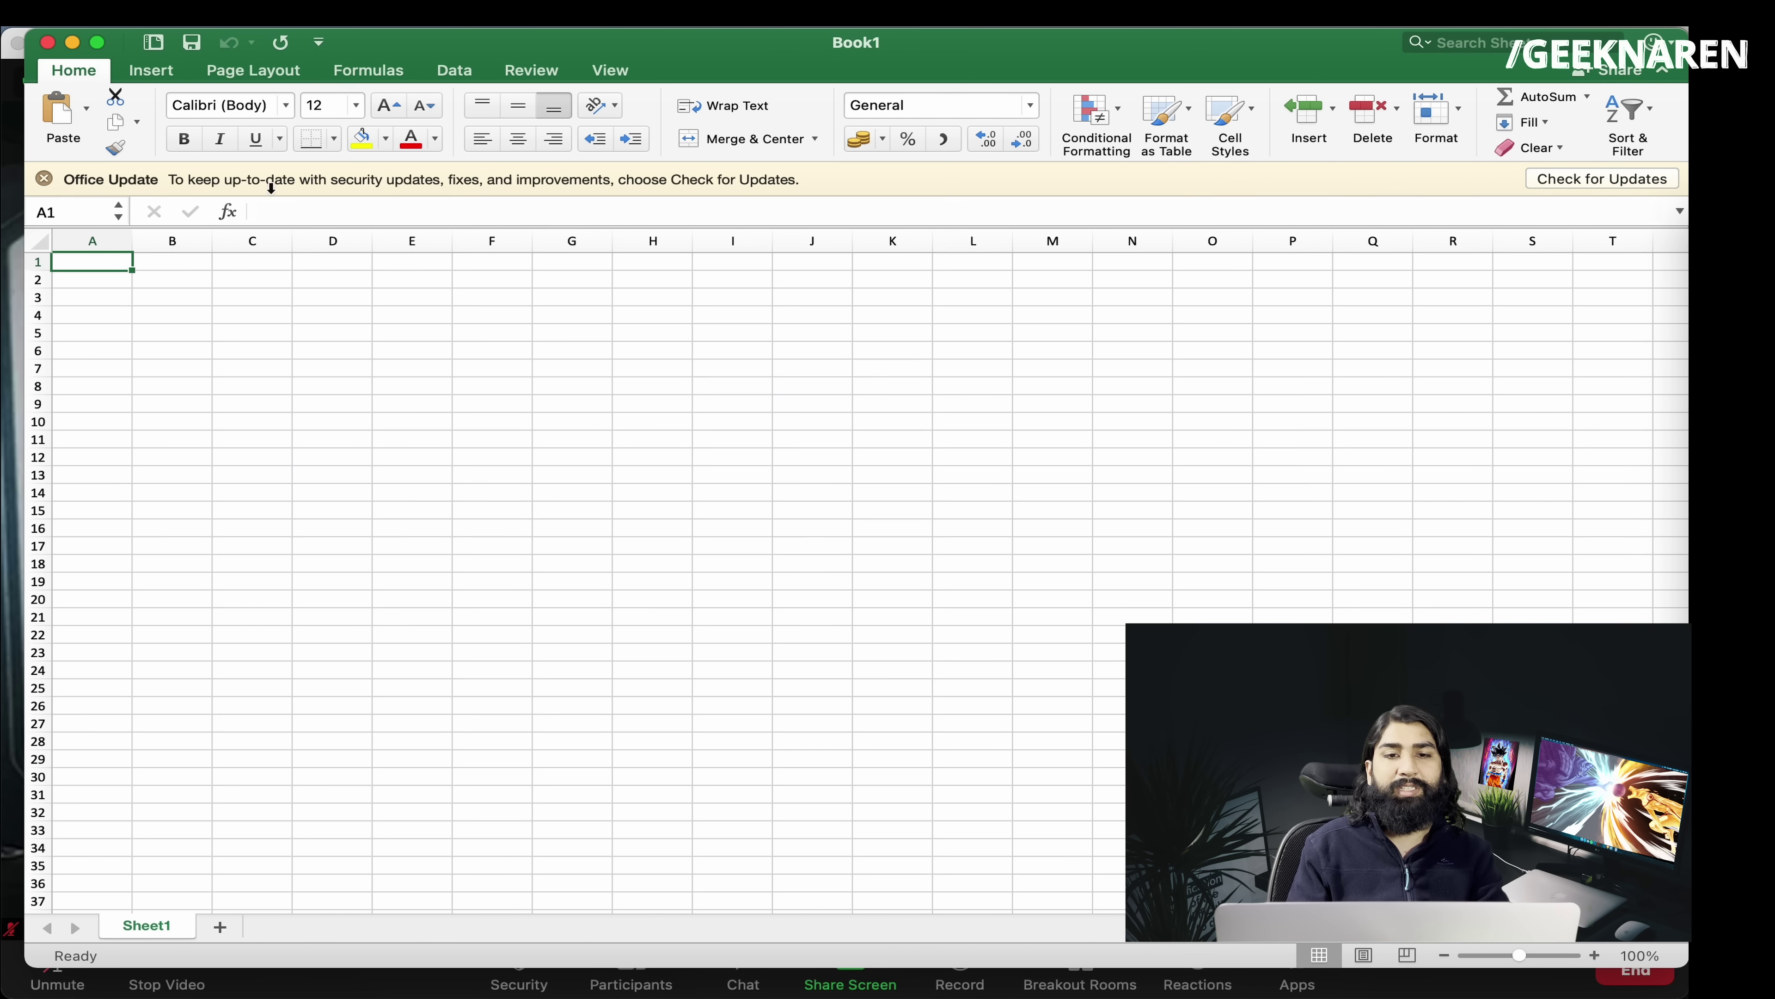
# - Switch to the Zoom meeting and share the Microsoft Excel - Book1 window
pyautogui.press('super+Tab')
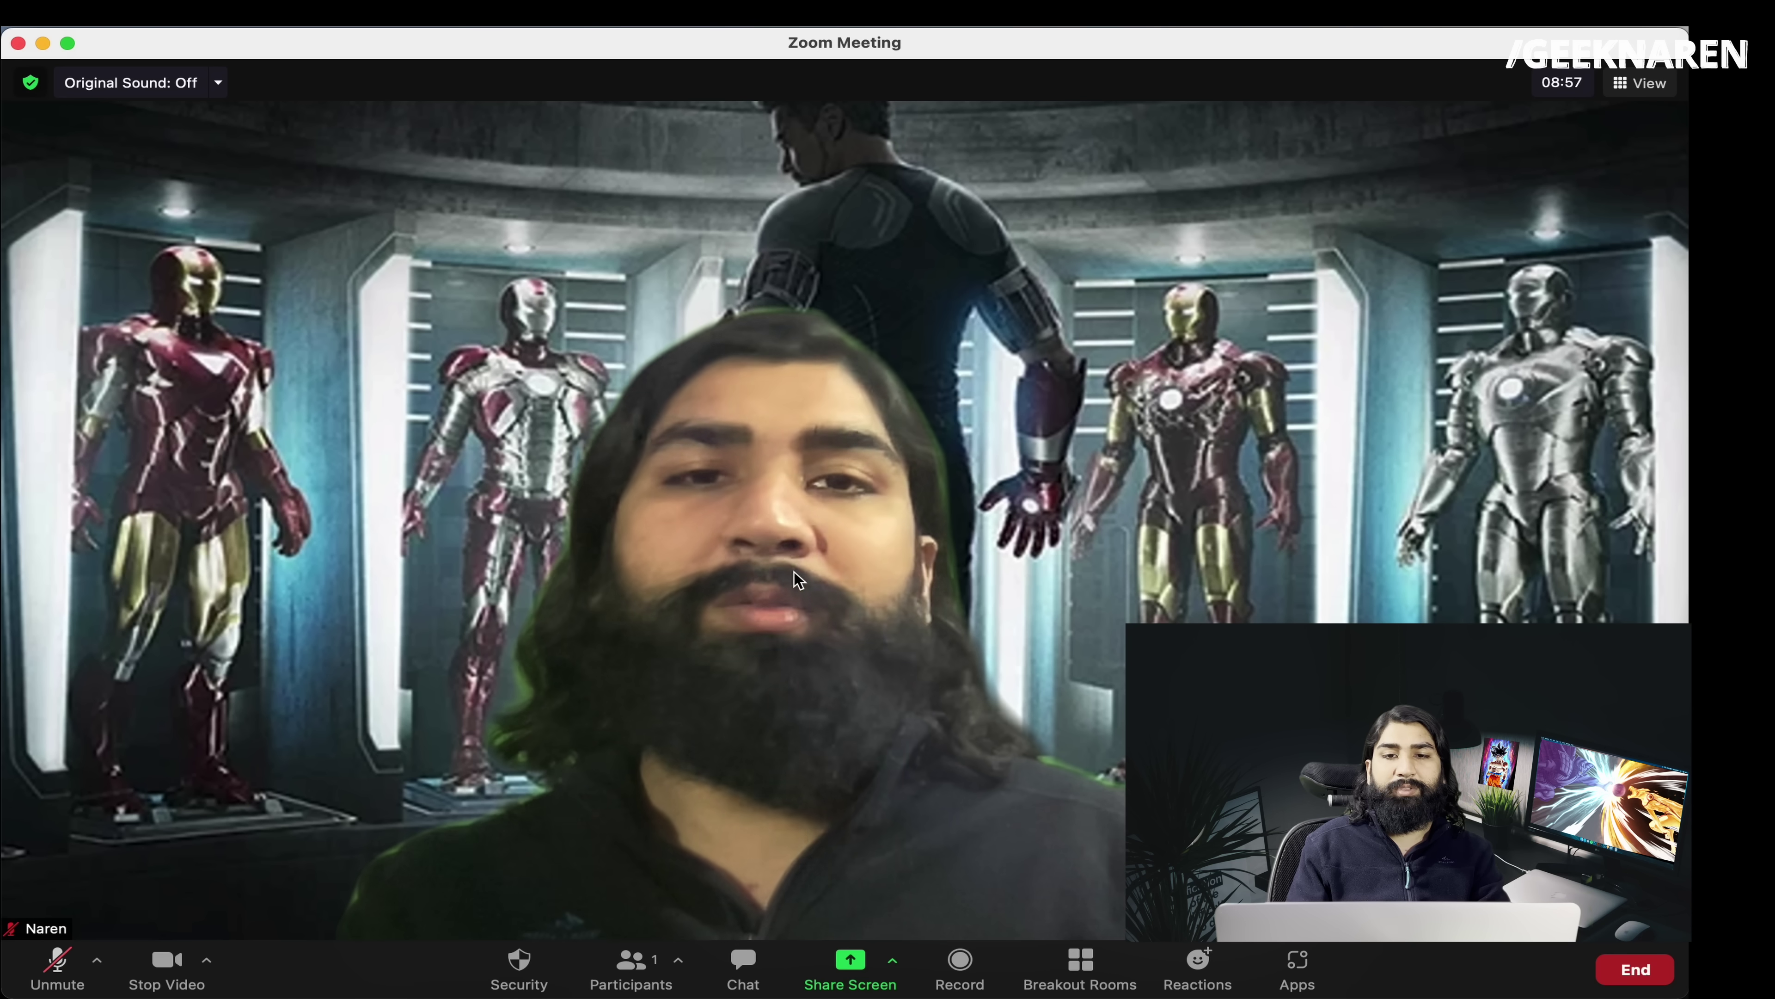
pyautogui.click(849, 975)
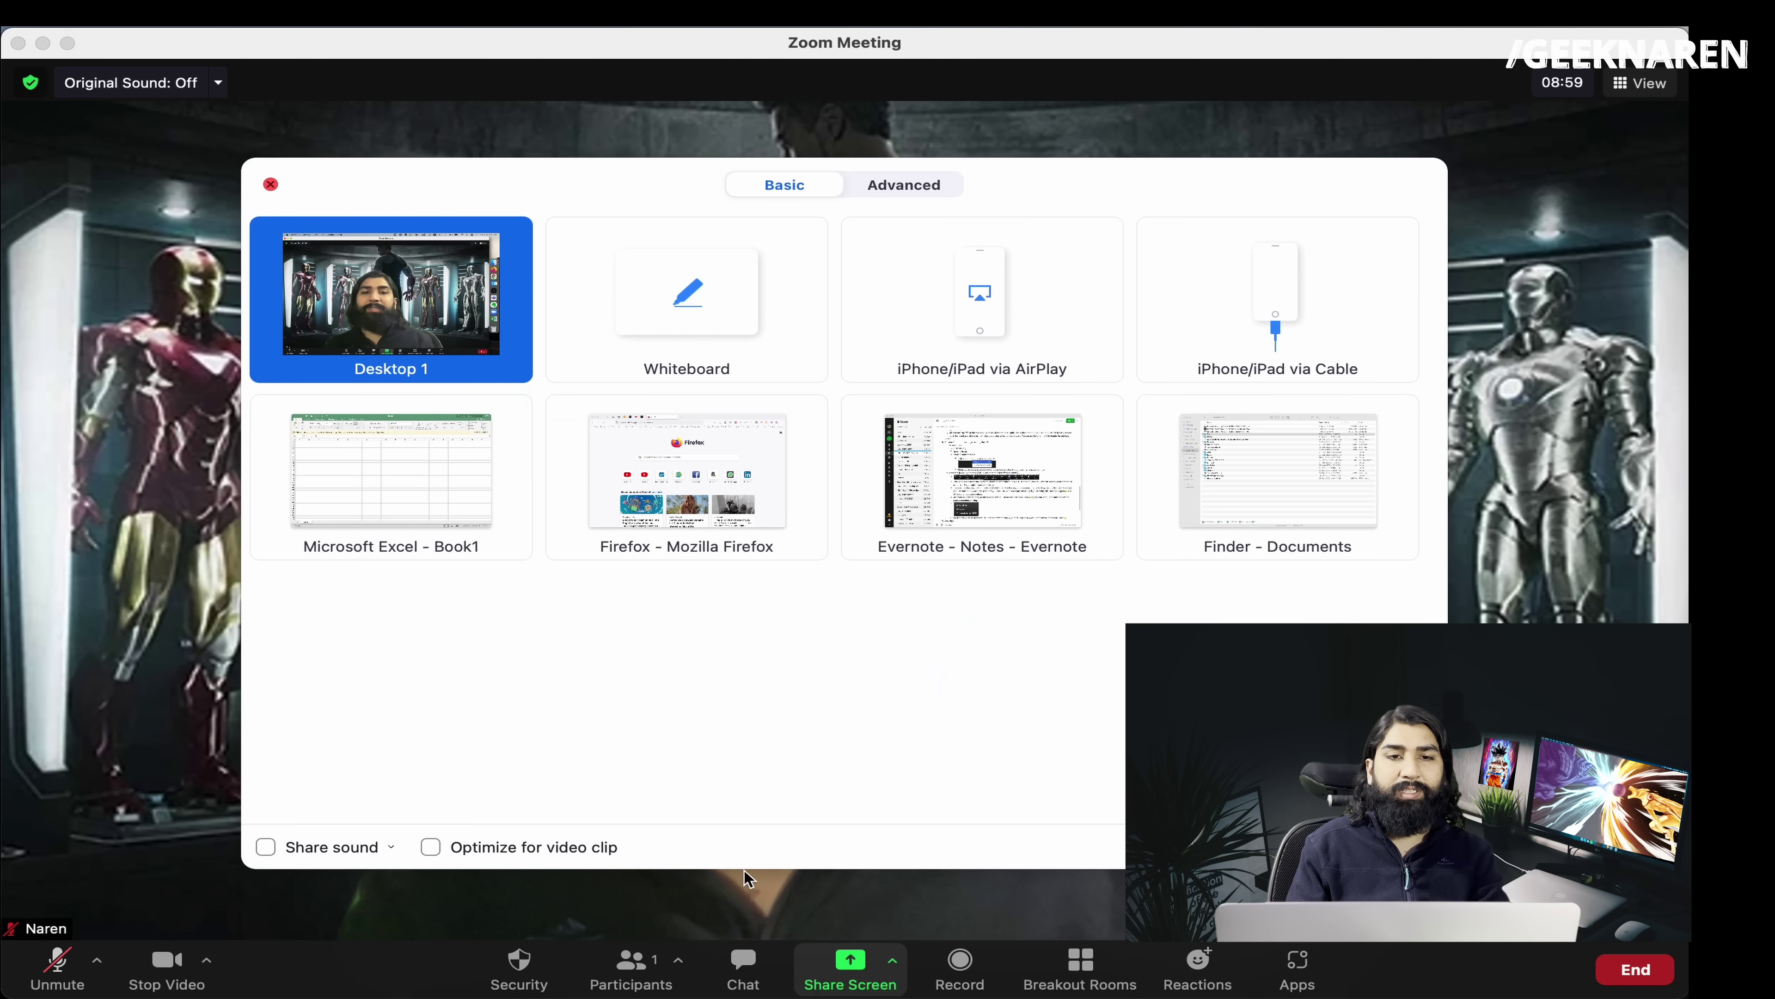
pyautogui.doubleClick(400, 476)
pyautogui.click(158, 292)
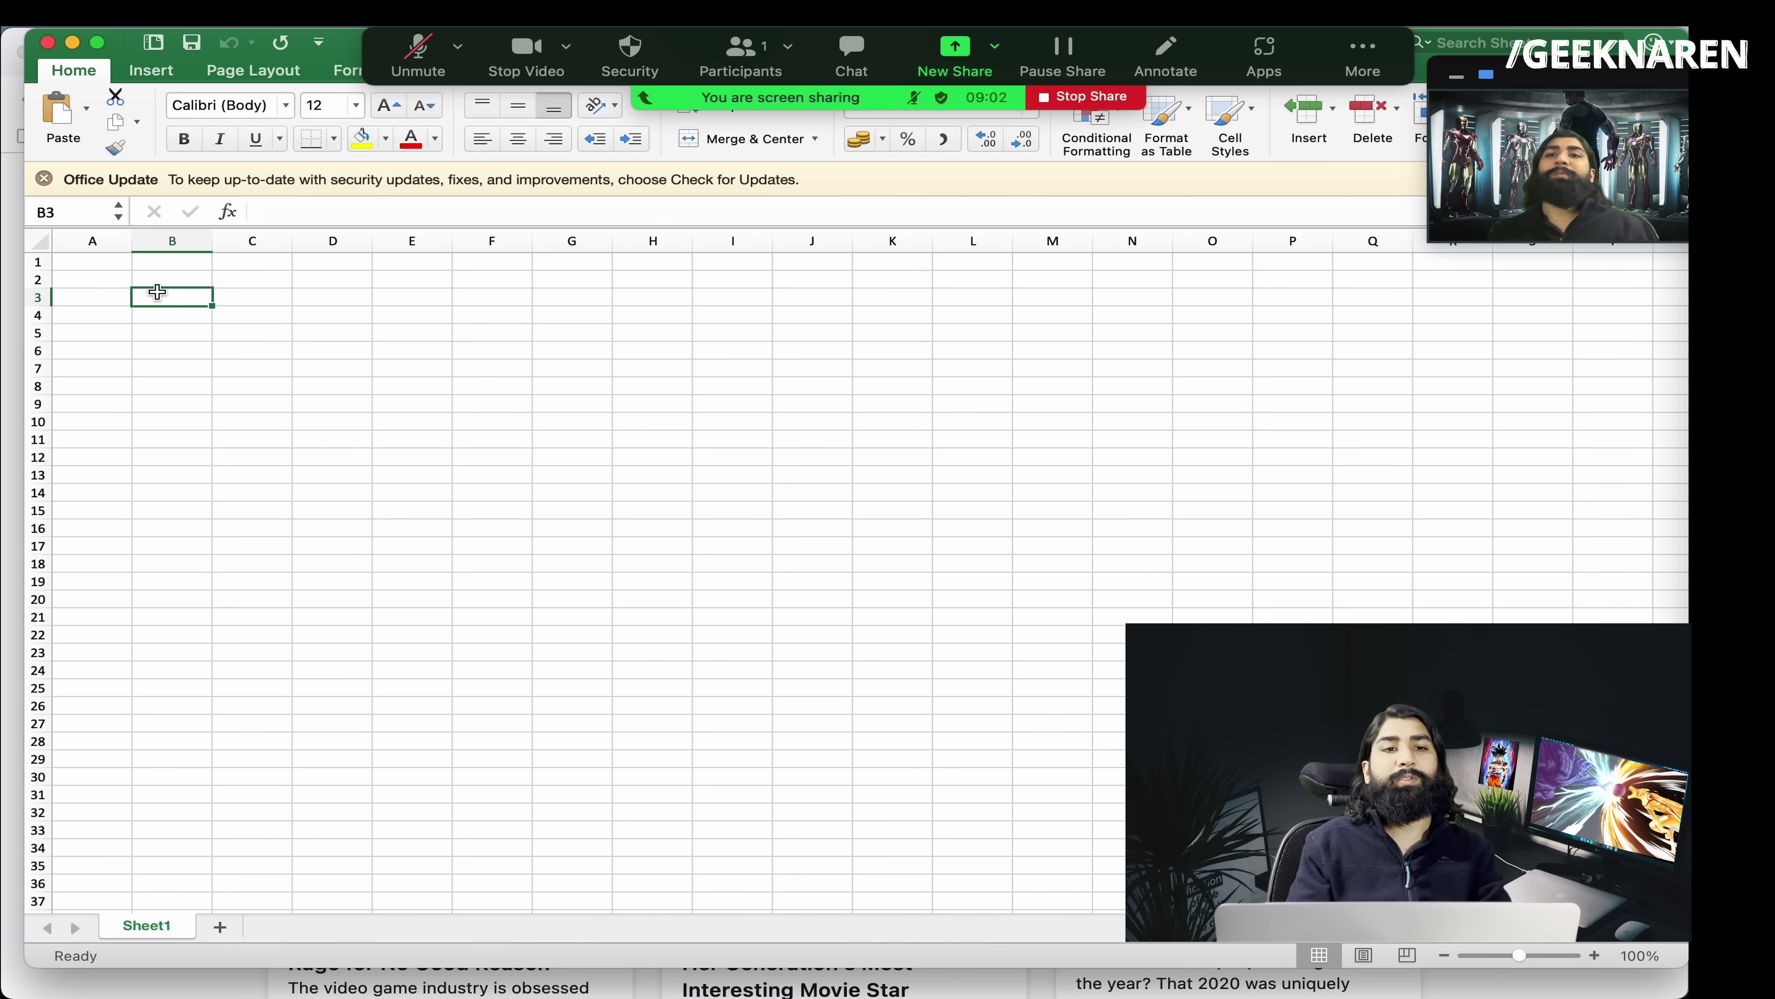
pyautogui.write('A')
pyautogui.press('Tab')
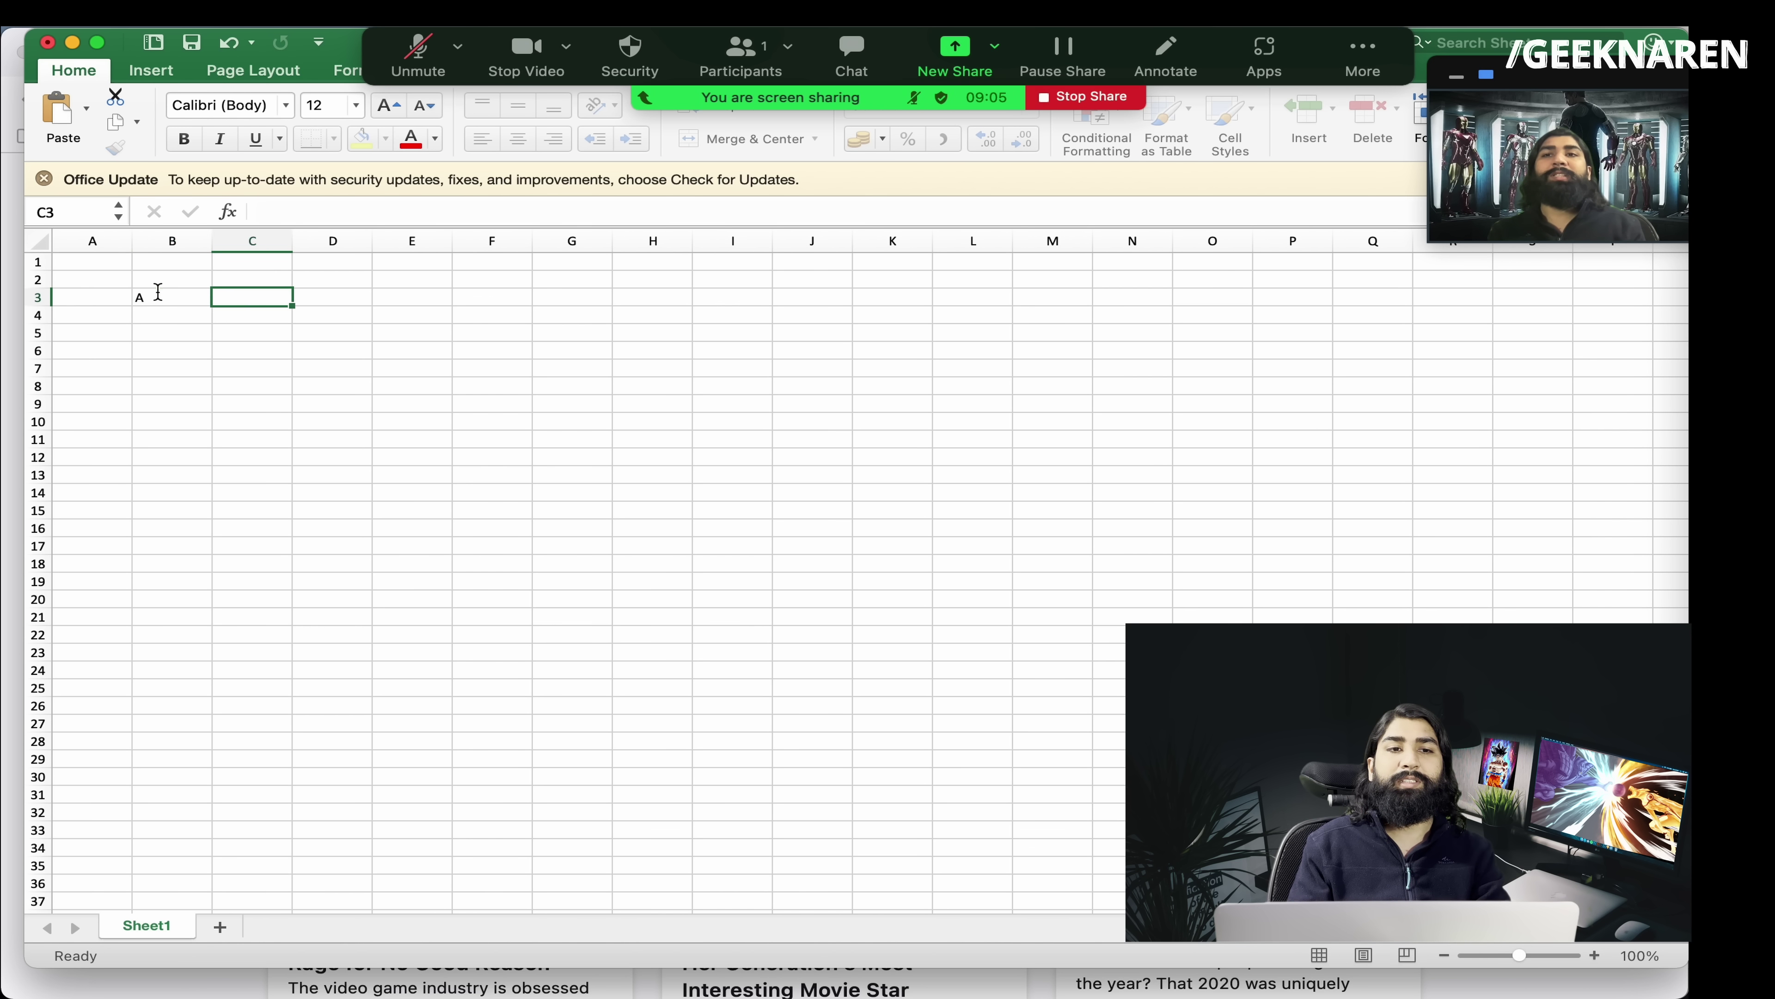
# - Enter "Zoom Video Tutorial" in cell B3 of the shared workbook
pyautogui.click(158, 293)
pyautogui.write('Zoom ')
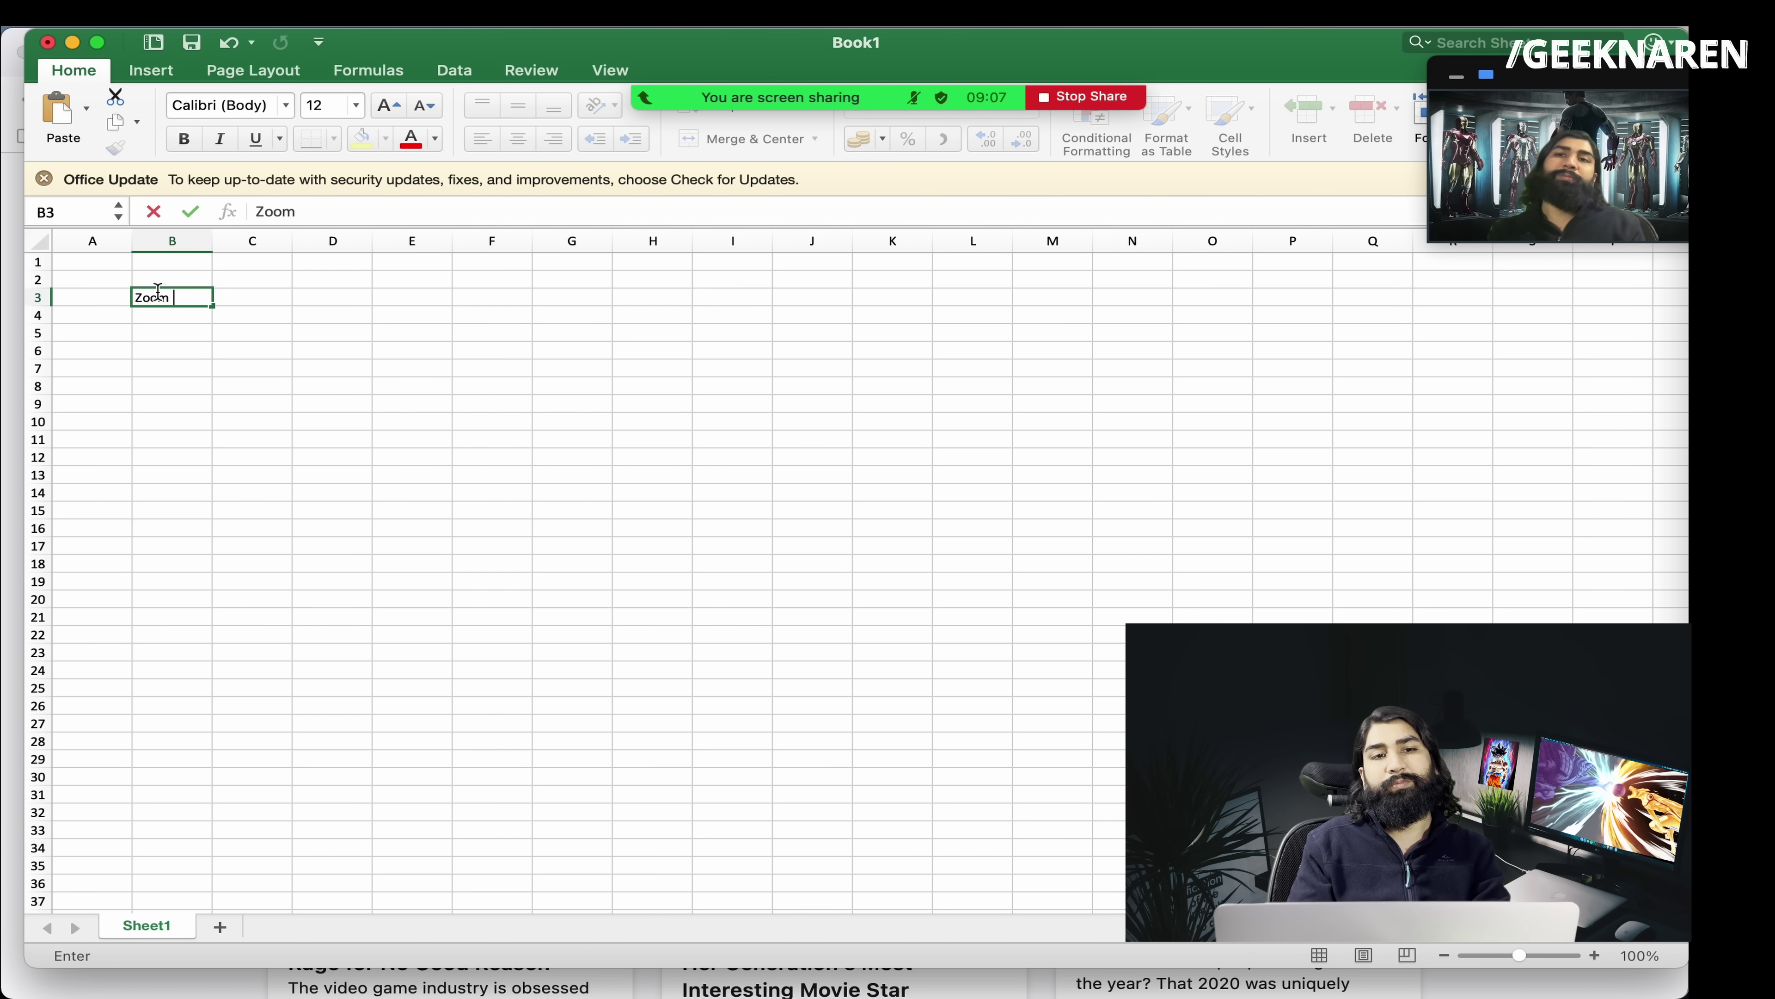
pyautogui.write('Video Tutoi')
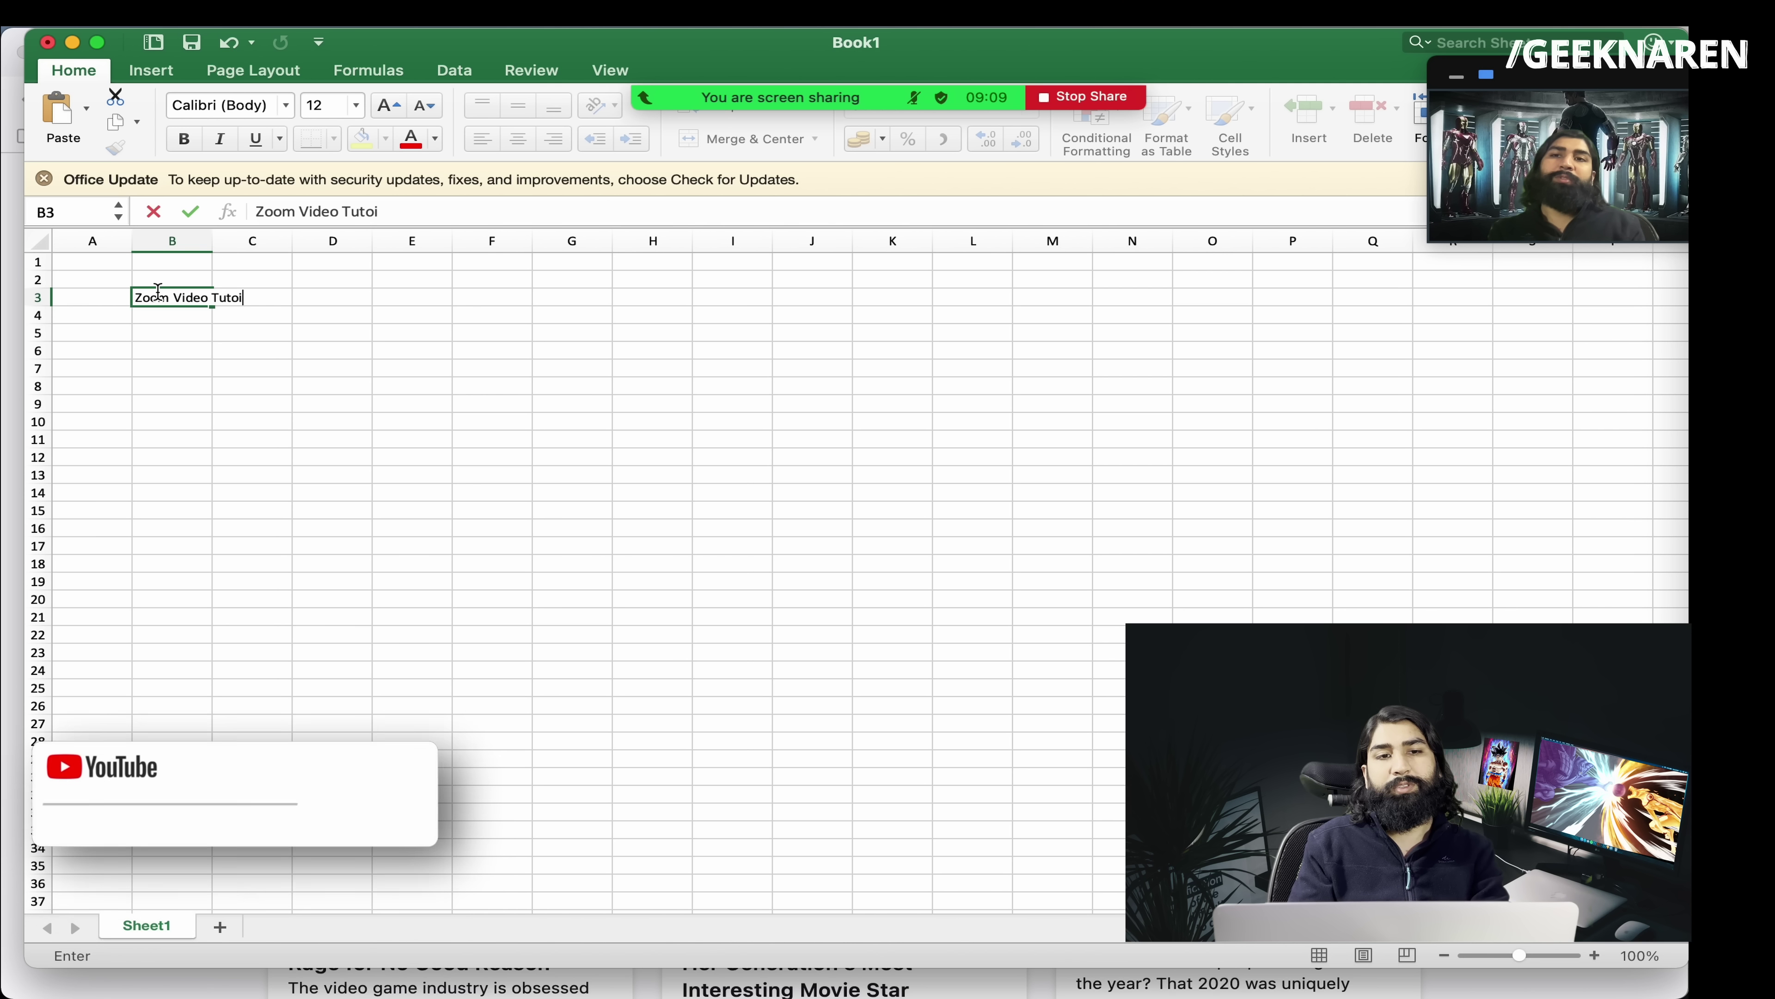
pyautogui.press('BackSpace')
pyautogui.write('rial')
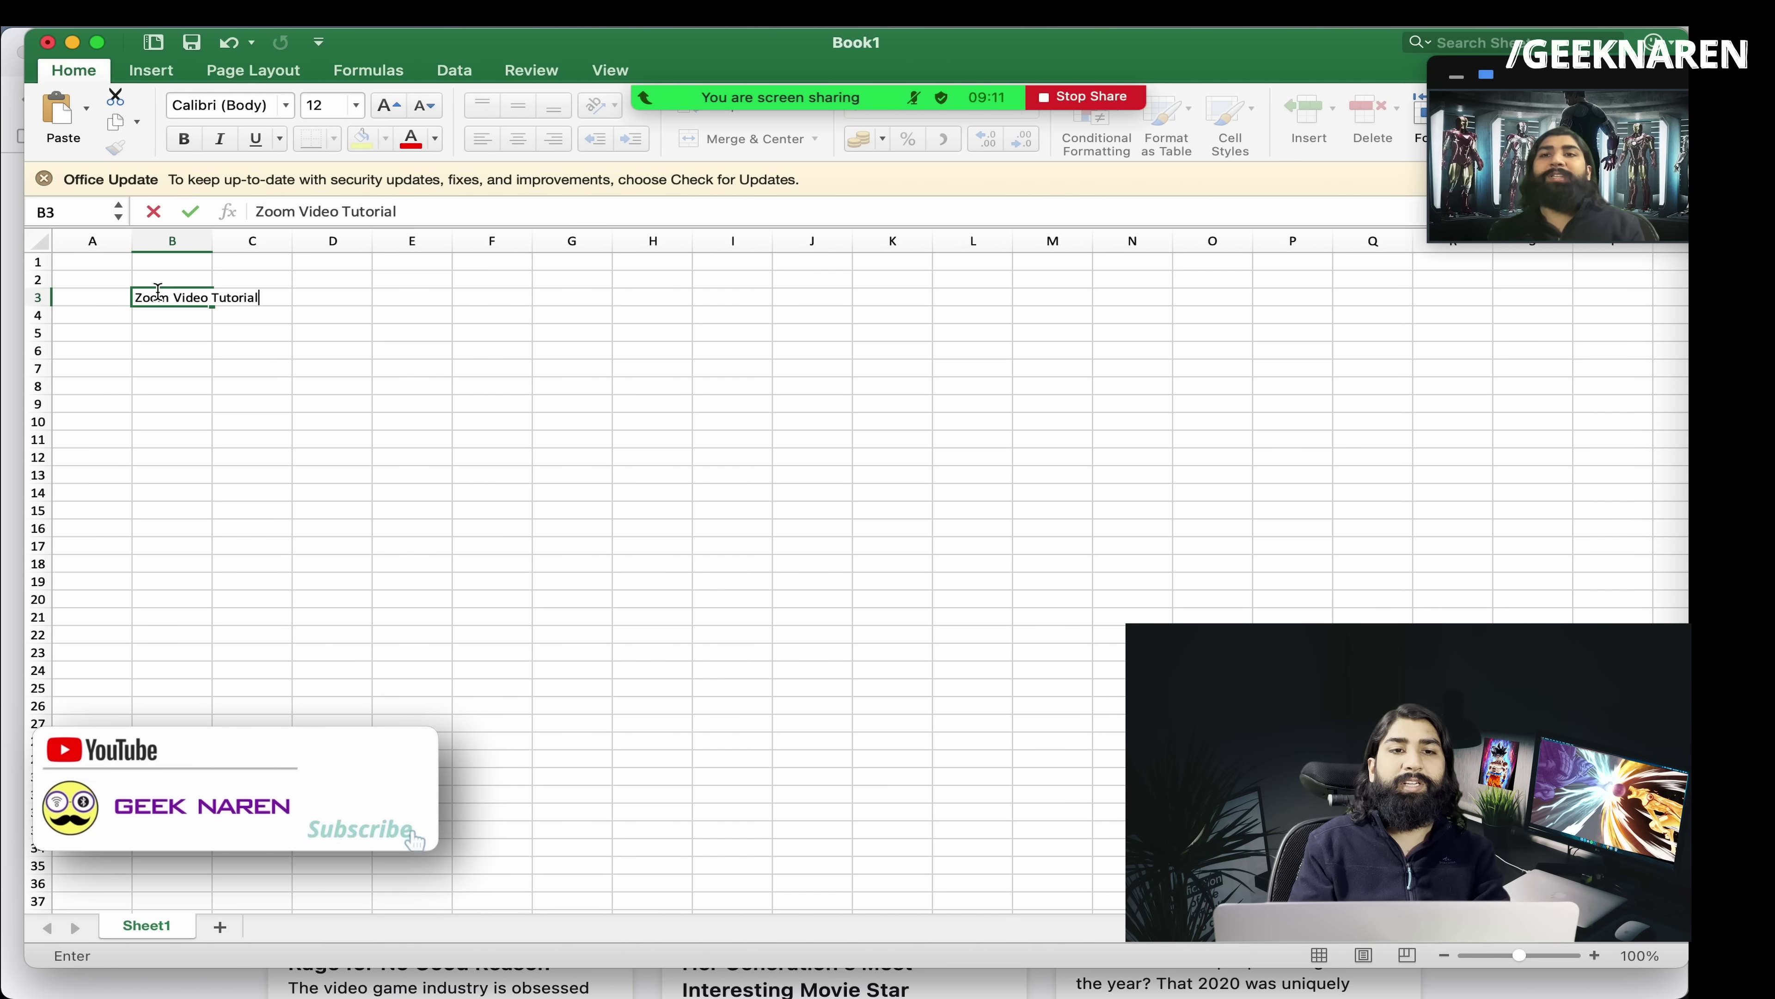
pyautogui.press('Return')
# - Enter "Audio" in cell B4, directly below the Zoom Video Tutorial entry
pyautogui.press('Return')
pyautogui.press('Down')
pyautogui.press('Down')
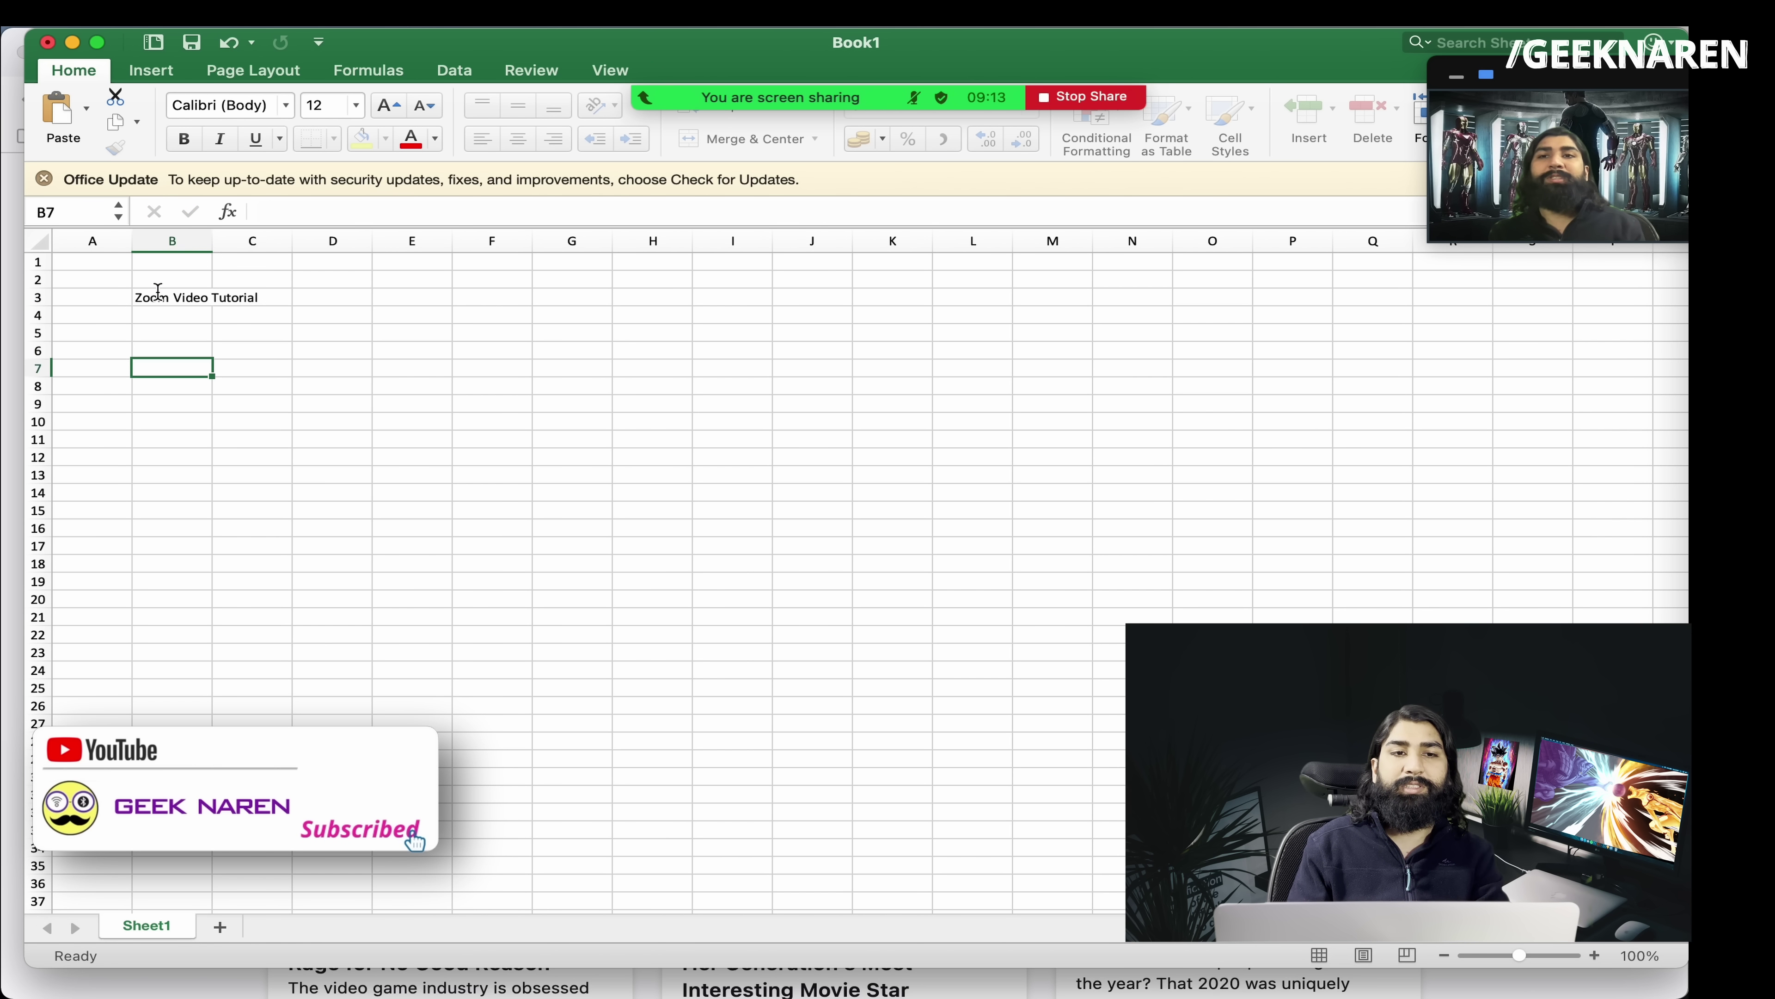
pyautogui.press('Down')
pyautogui.press('Up')
pyautogui.press('Up')
pyautogui.press('Up')
pyautogui.press('Up')
pyautogui.write('Audio')
pyautogui.press('Return')
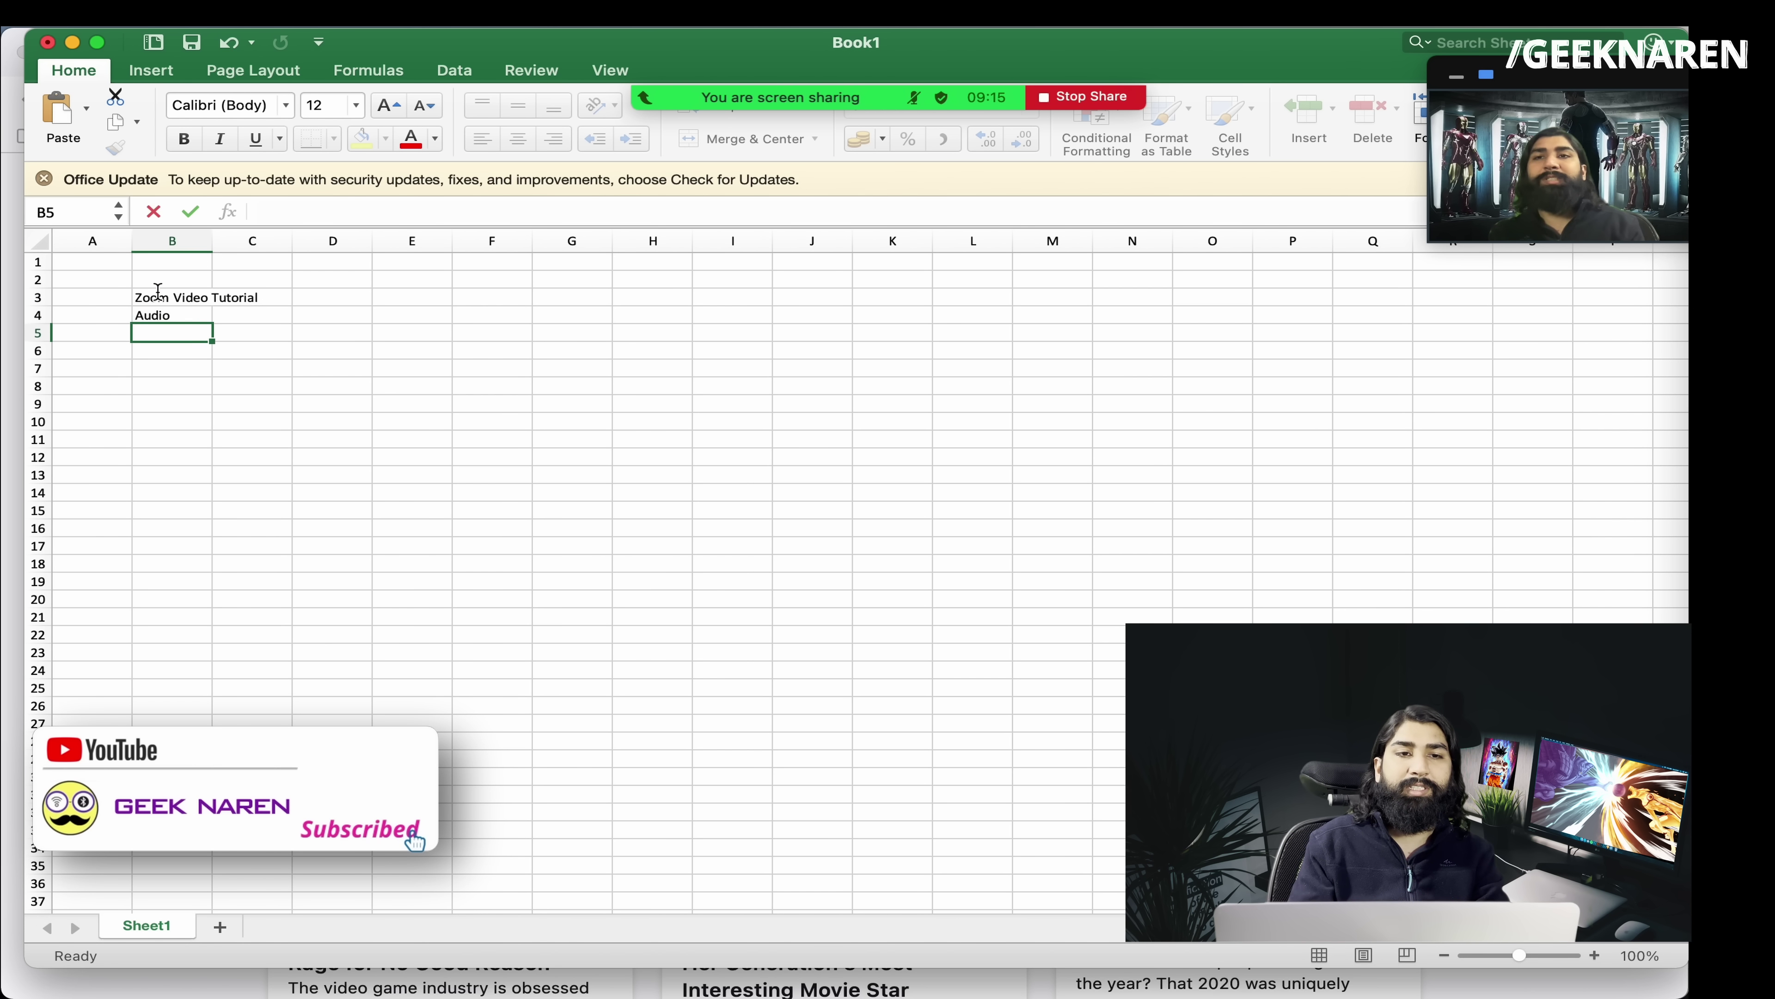
# - Enter "Video" in cell B5 and "Virtual Background" in cell B6
pyautogui.write('AVide')
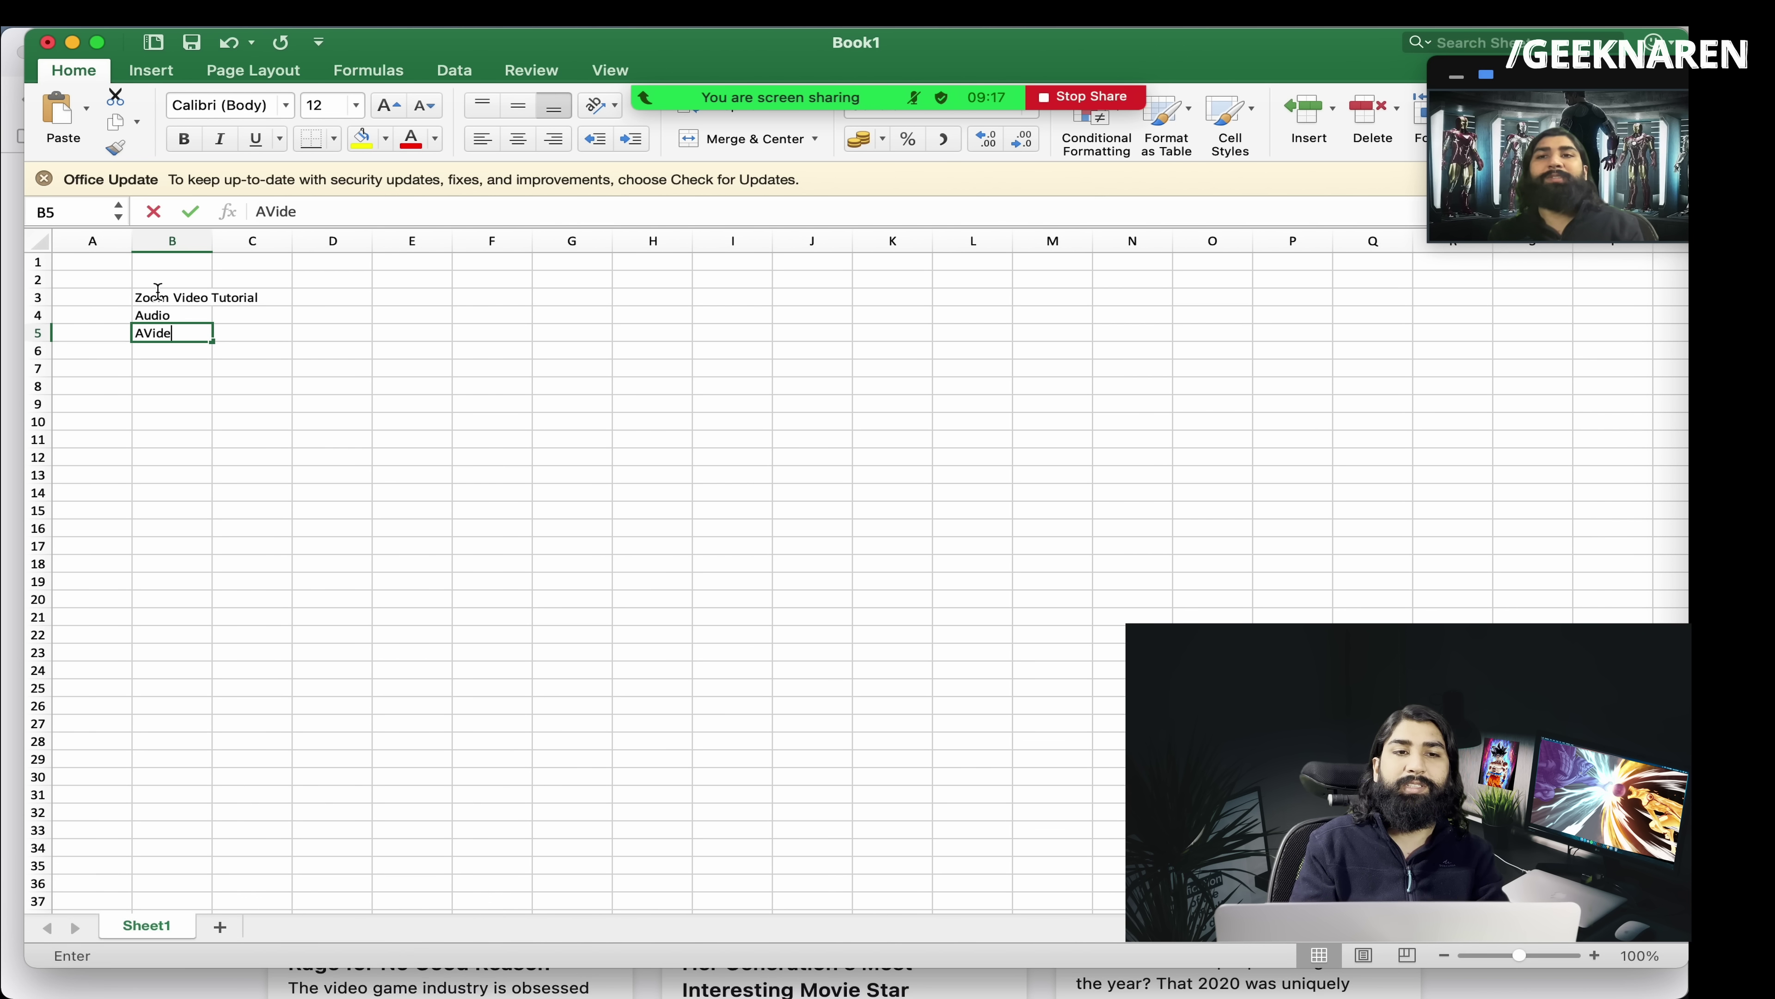
pyautogui.write('deo')
pyautogui.press('Return')
pyautogui.write('Virtual B')
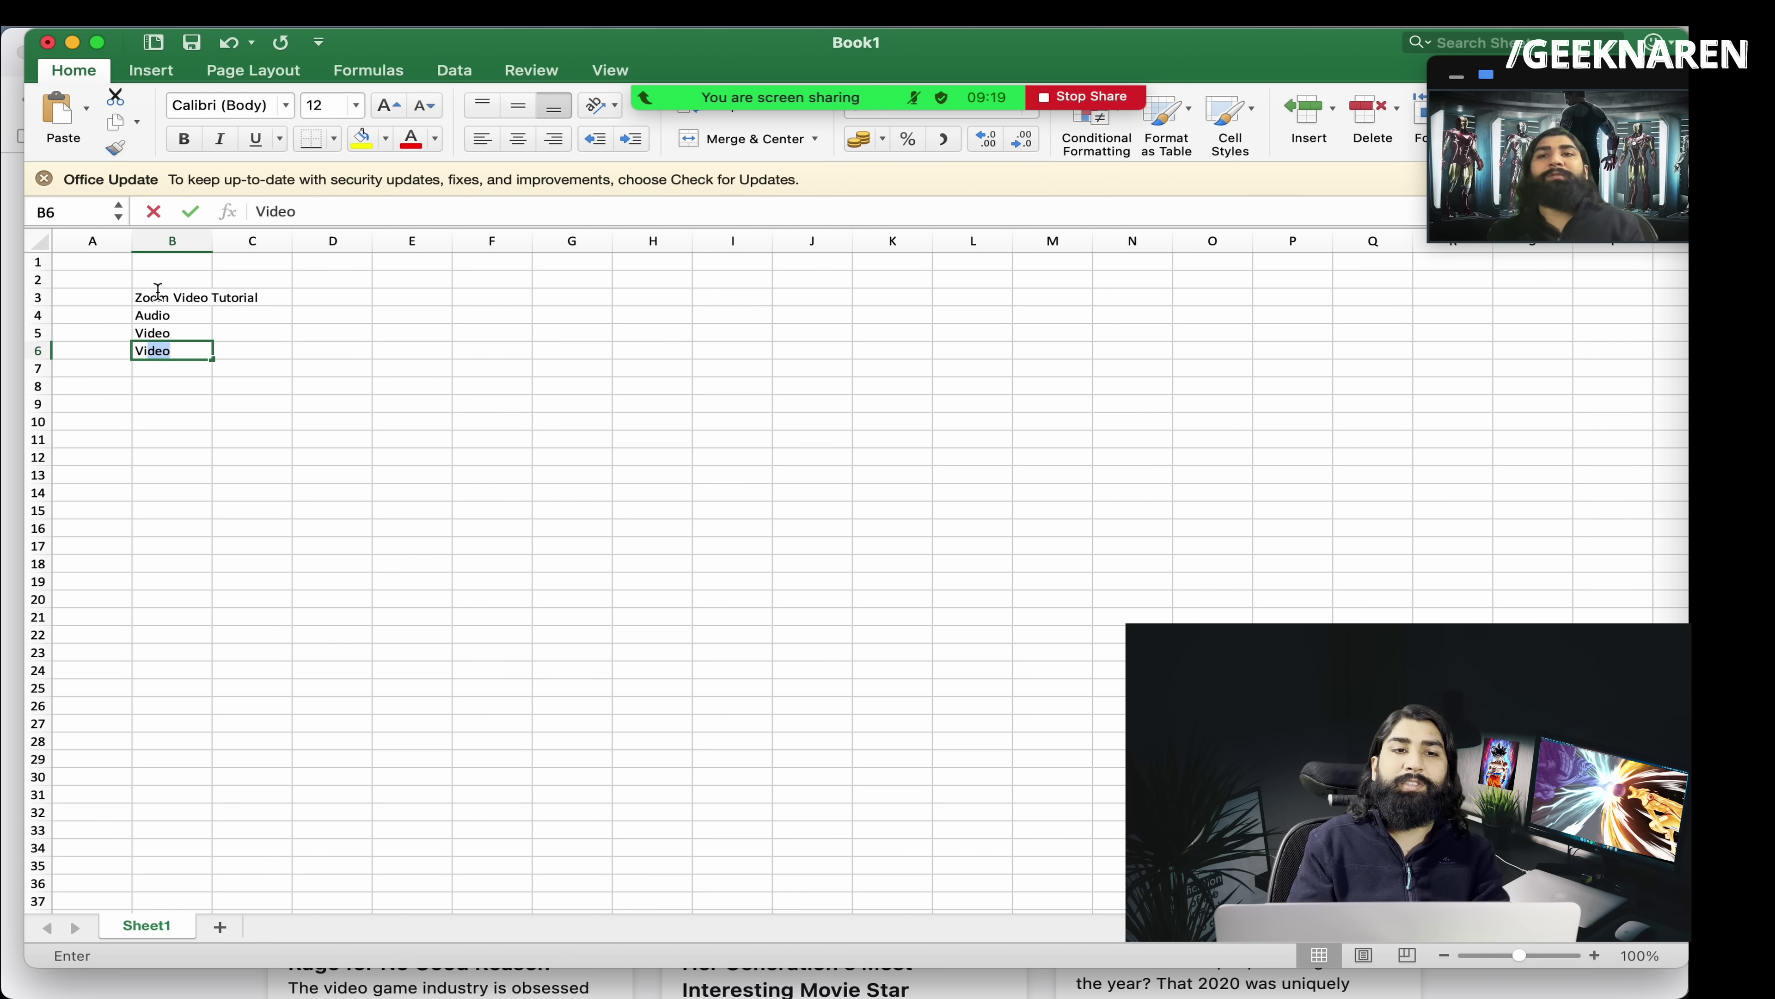
pyautogui.write('ackgroun')
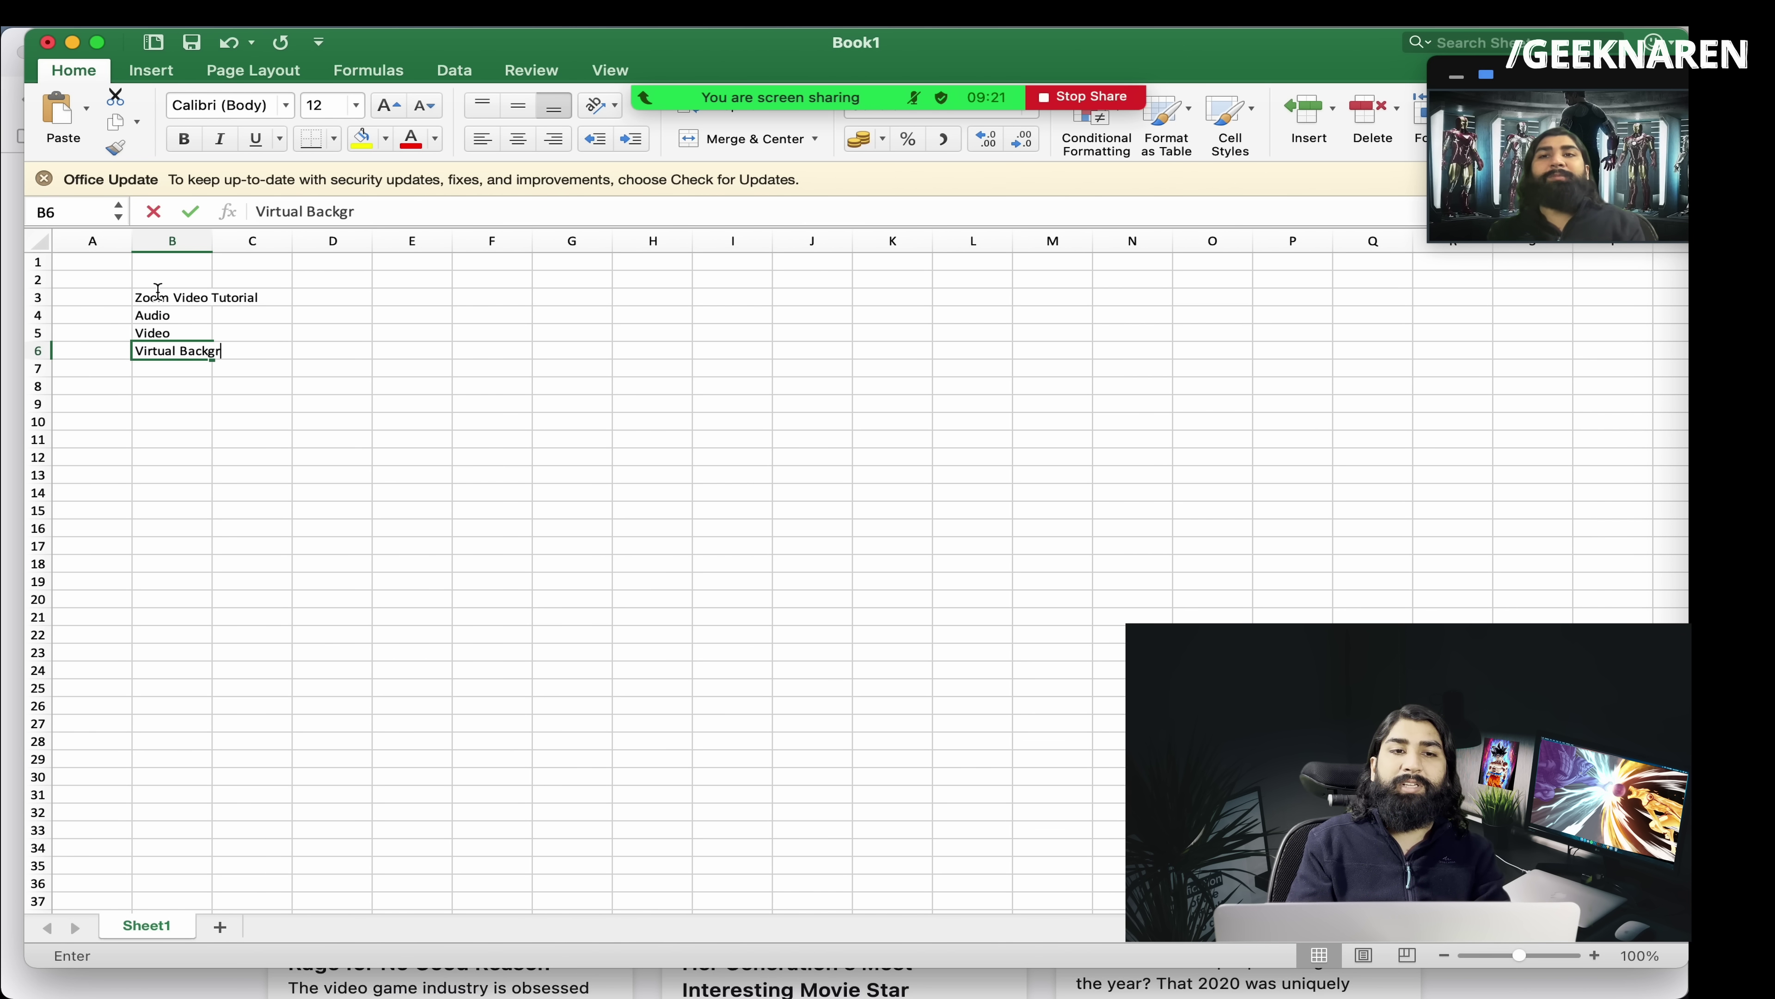
pyautogui.write('d')
pyautogui.click(308, 349)
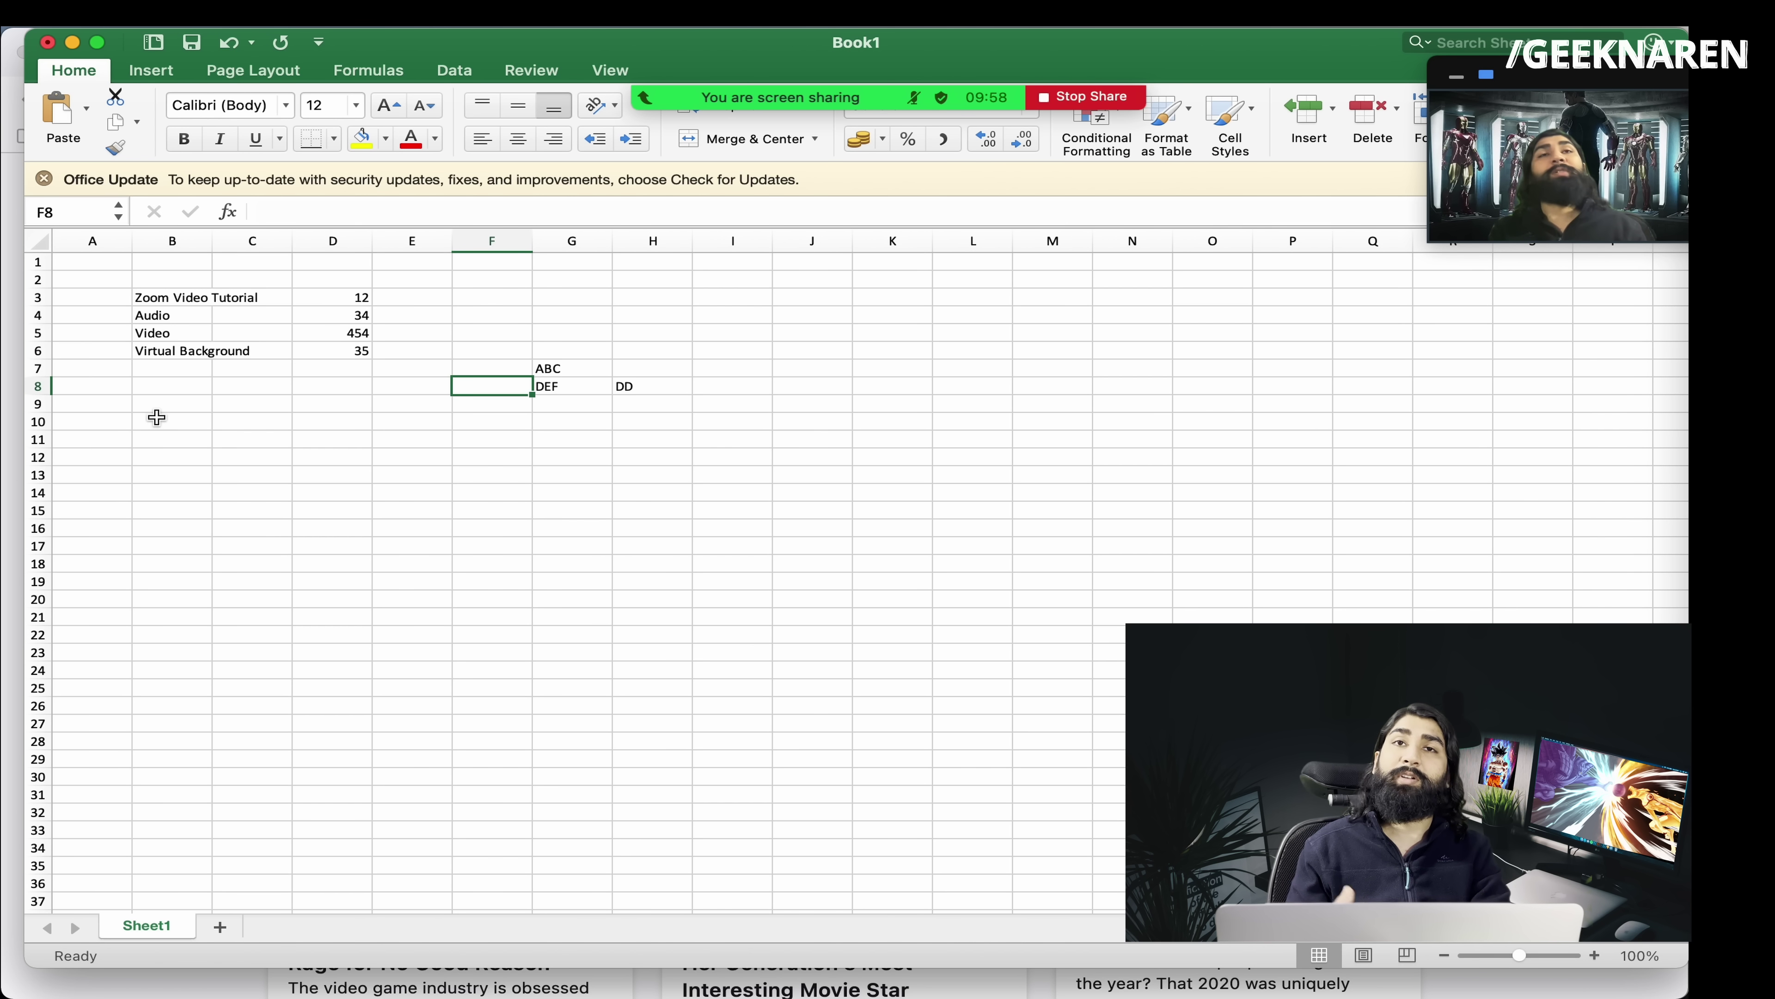
pyautogui.moveTo(163, 298); pyautogui.dragTo(419, 372)
pyautogui.click(420, 372)
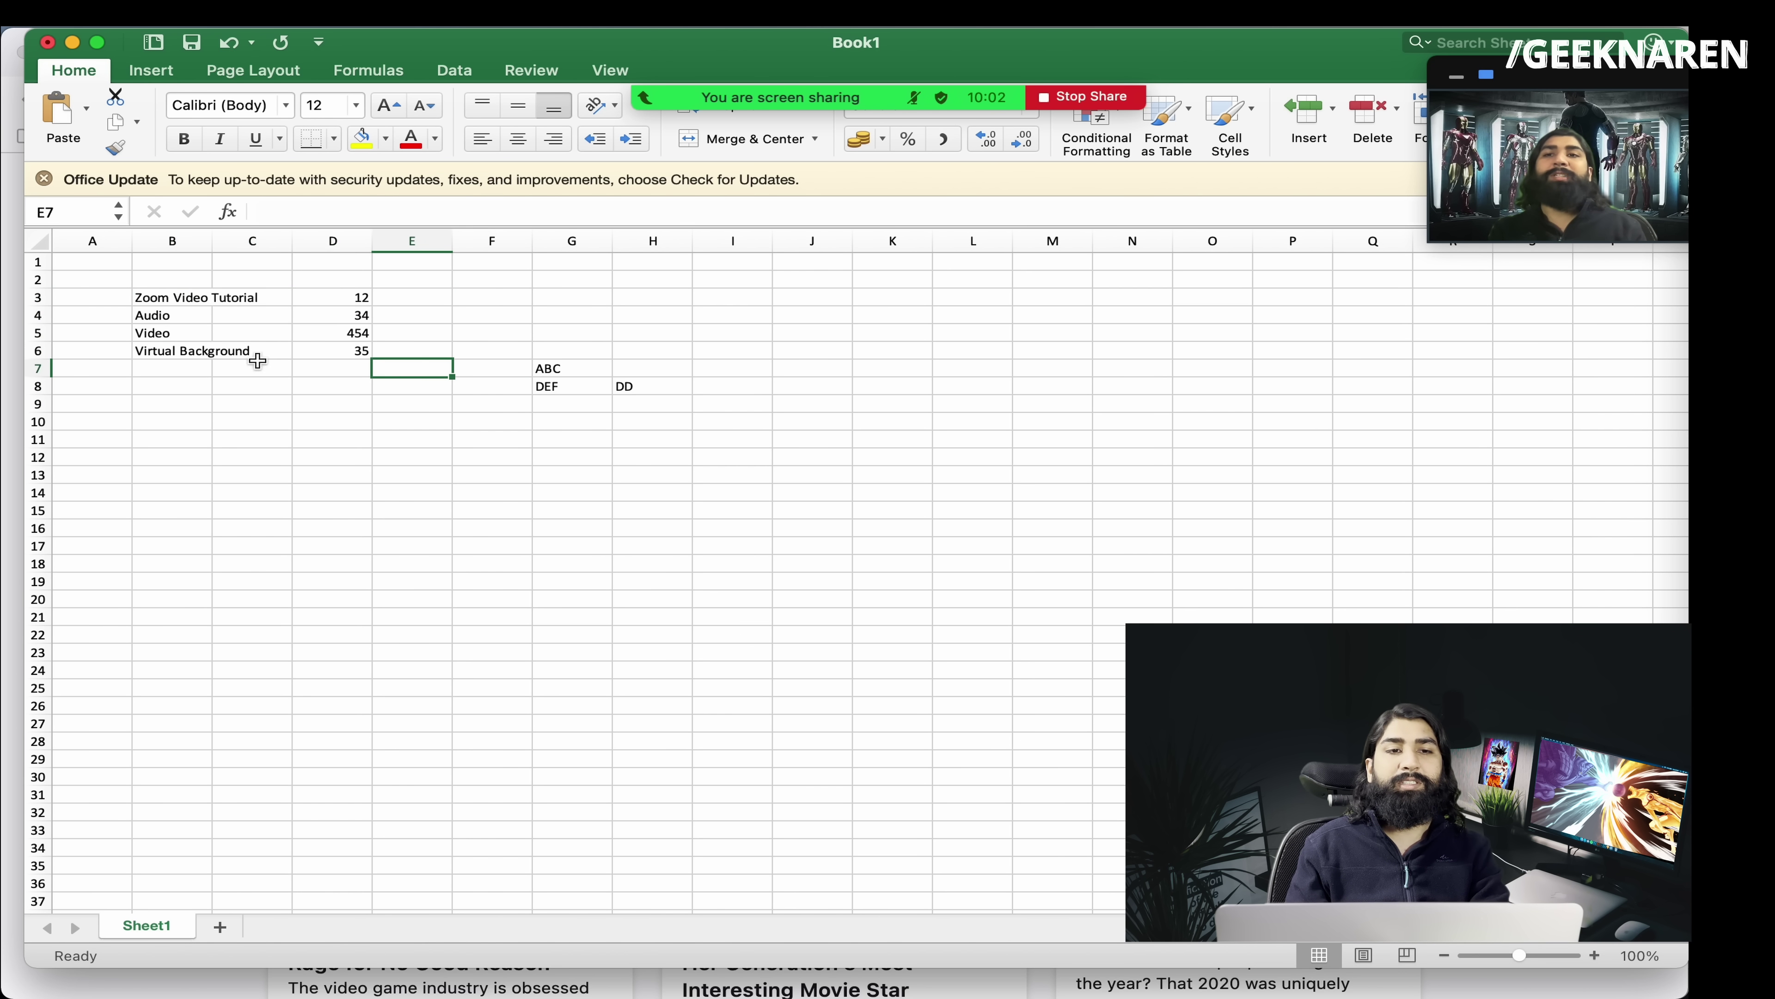
pyautogui.moveTo(145, 300); pyautogui.dragTo(358, 353)
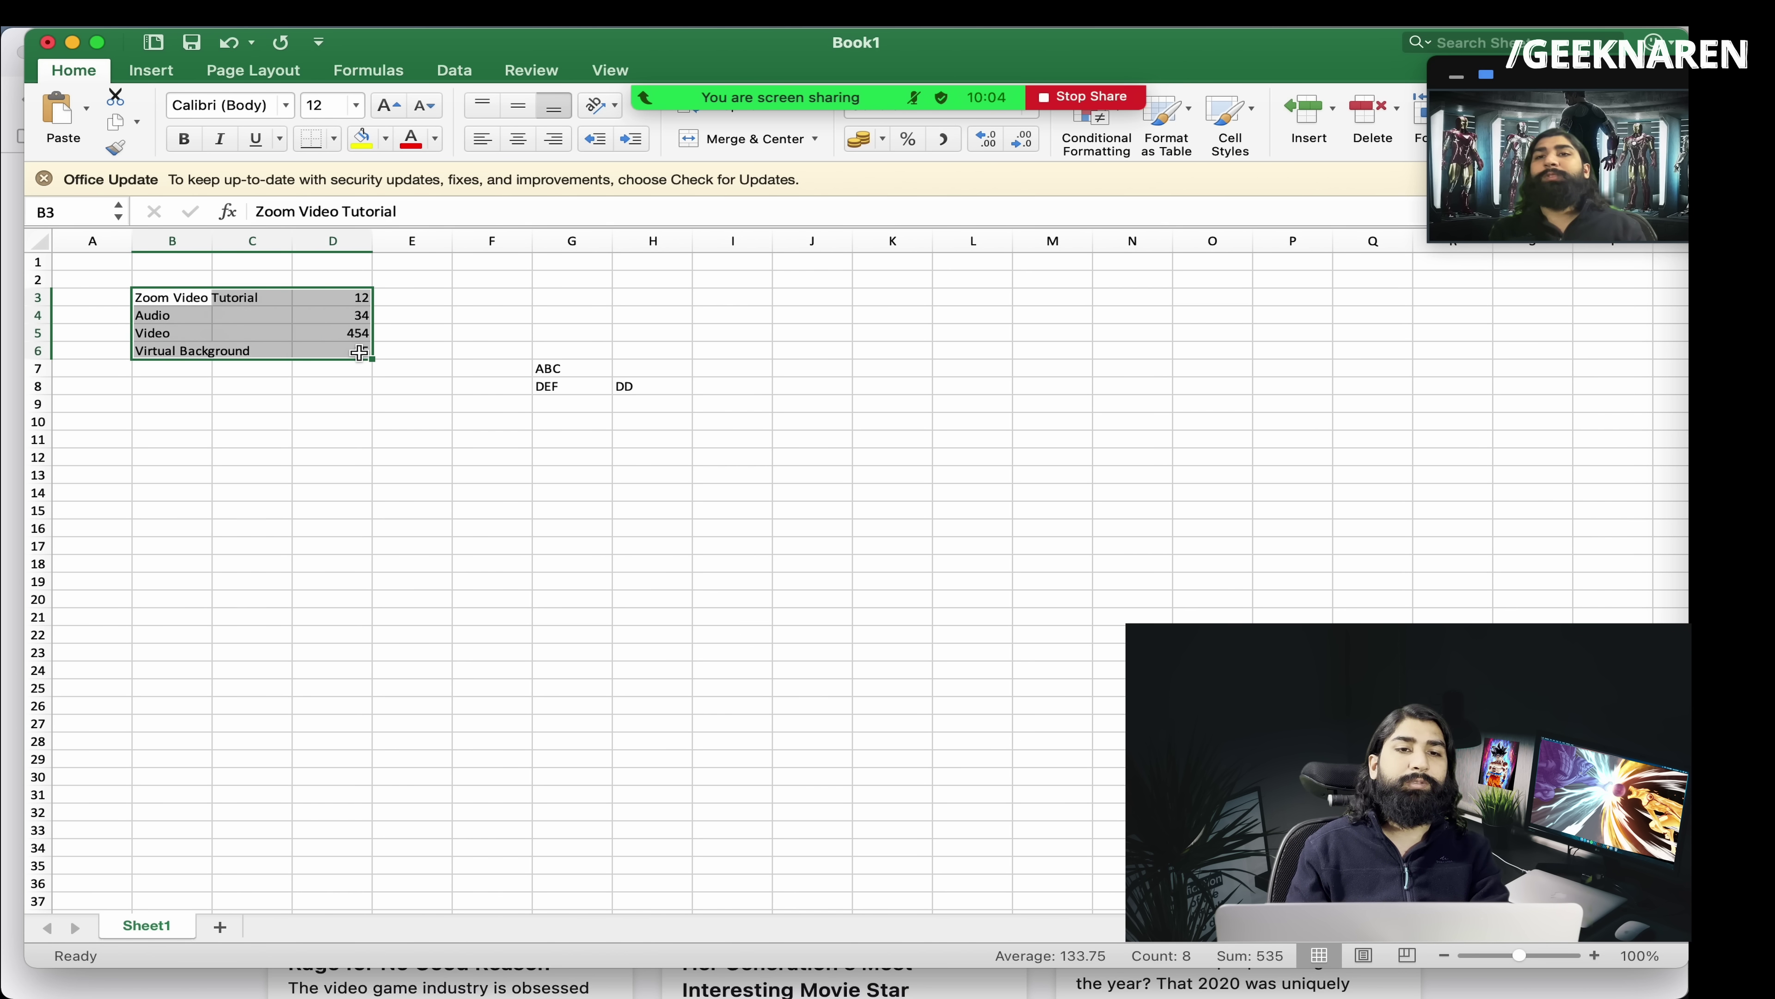
pyautogui.click(240, 372)
pyautogui.click(212, 405)
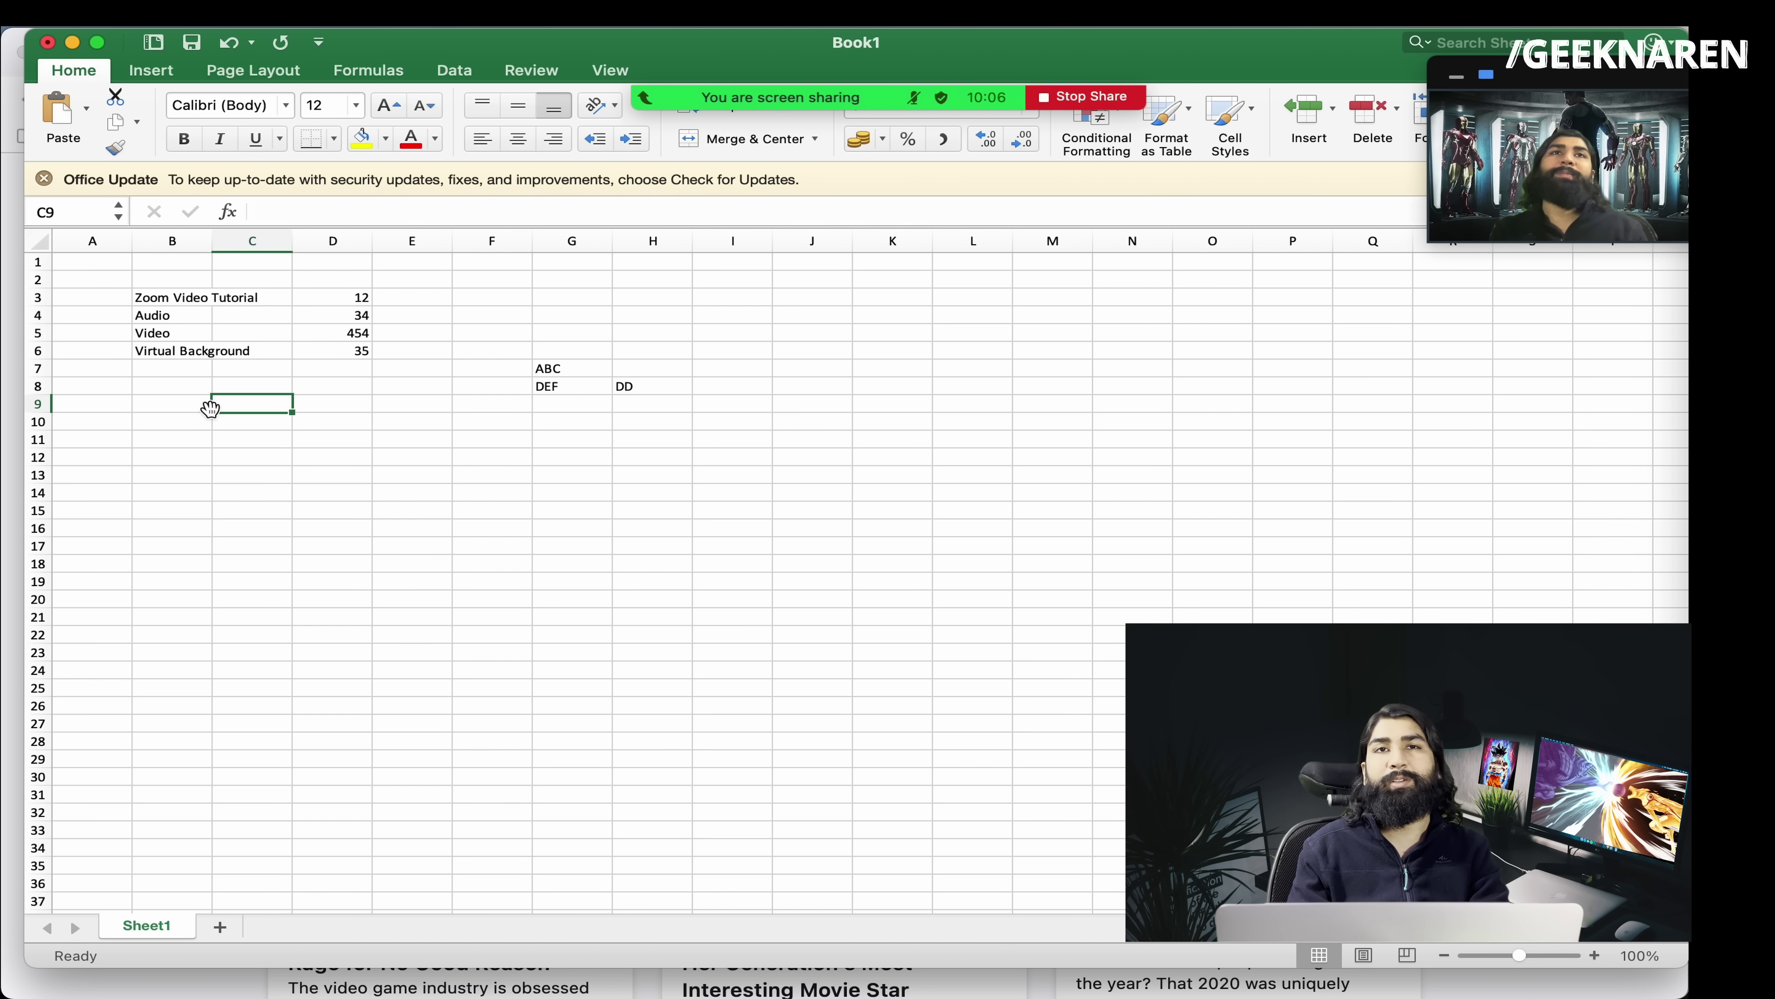
pyautogui.press('Up')
pyautogui.press('Left')
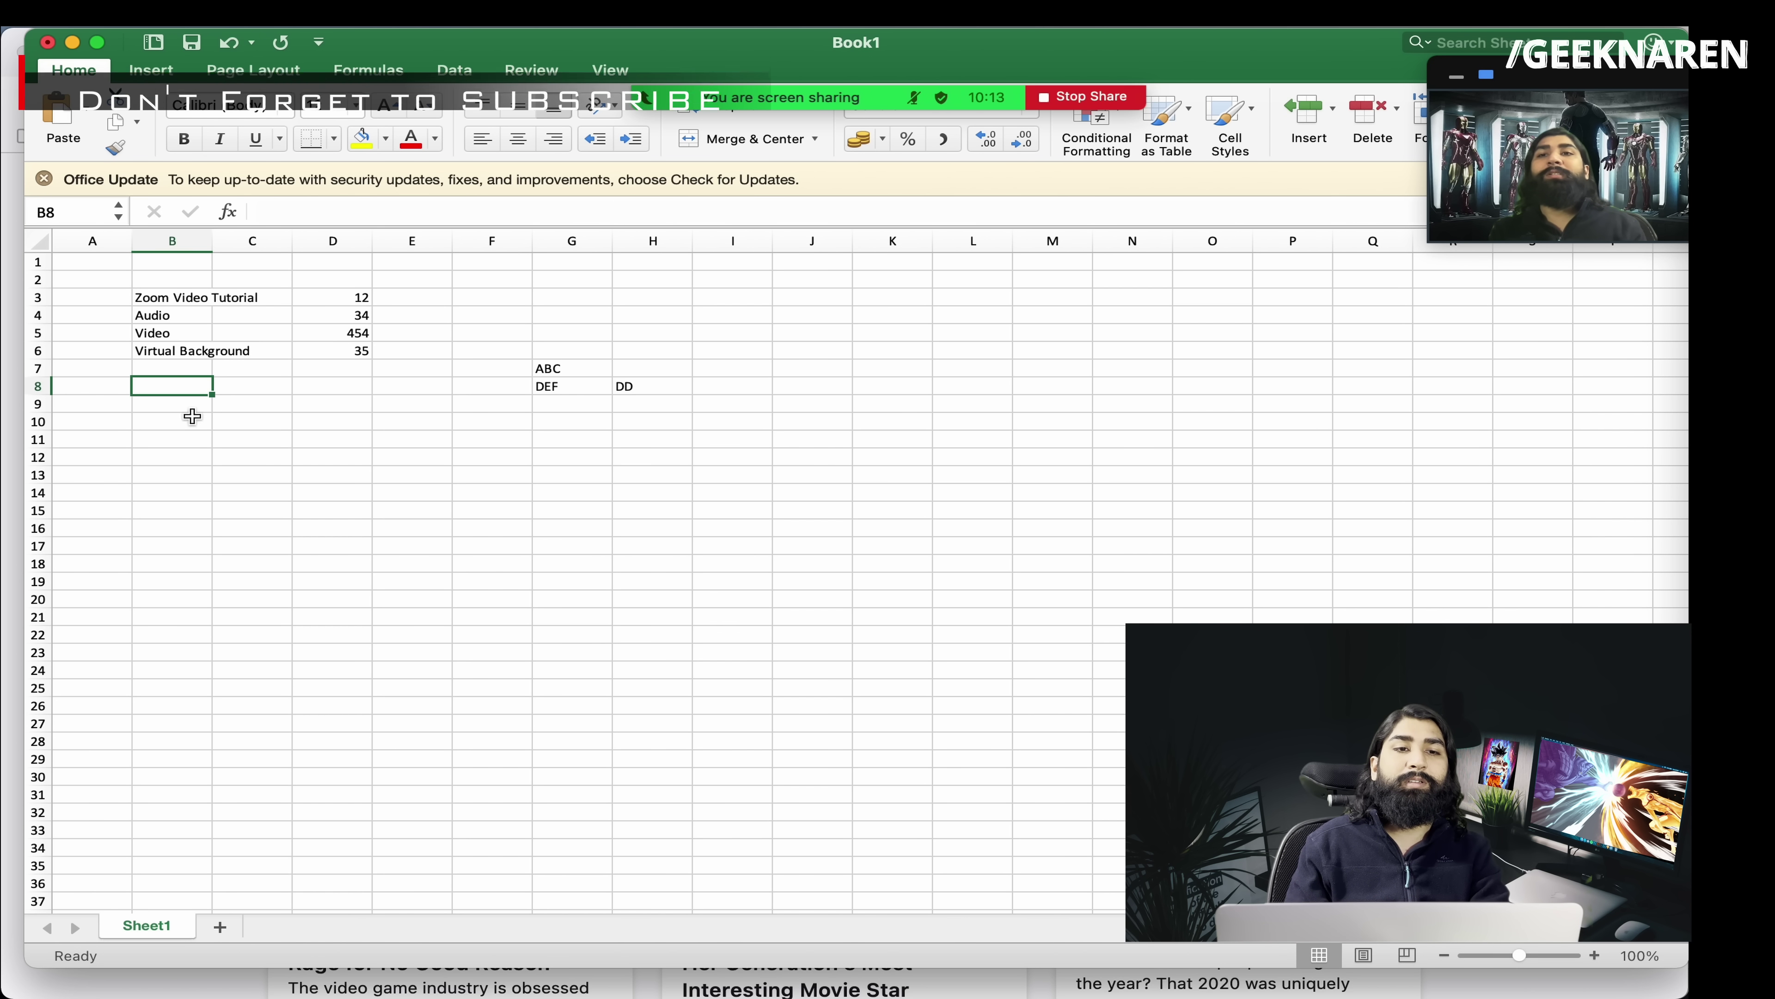
# - Make the Virtual Background entry in cell B6 bold and deselect it
pyautogui.click(178, 349)
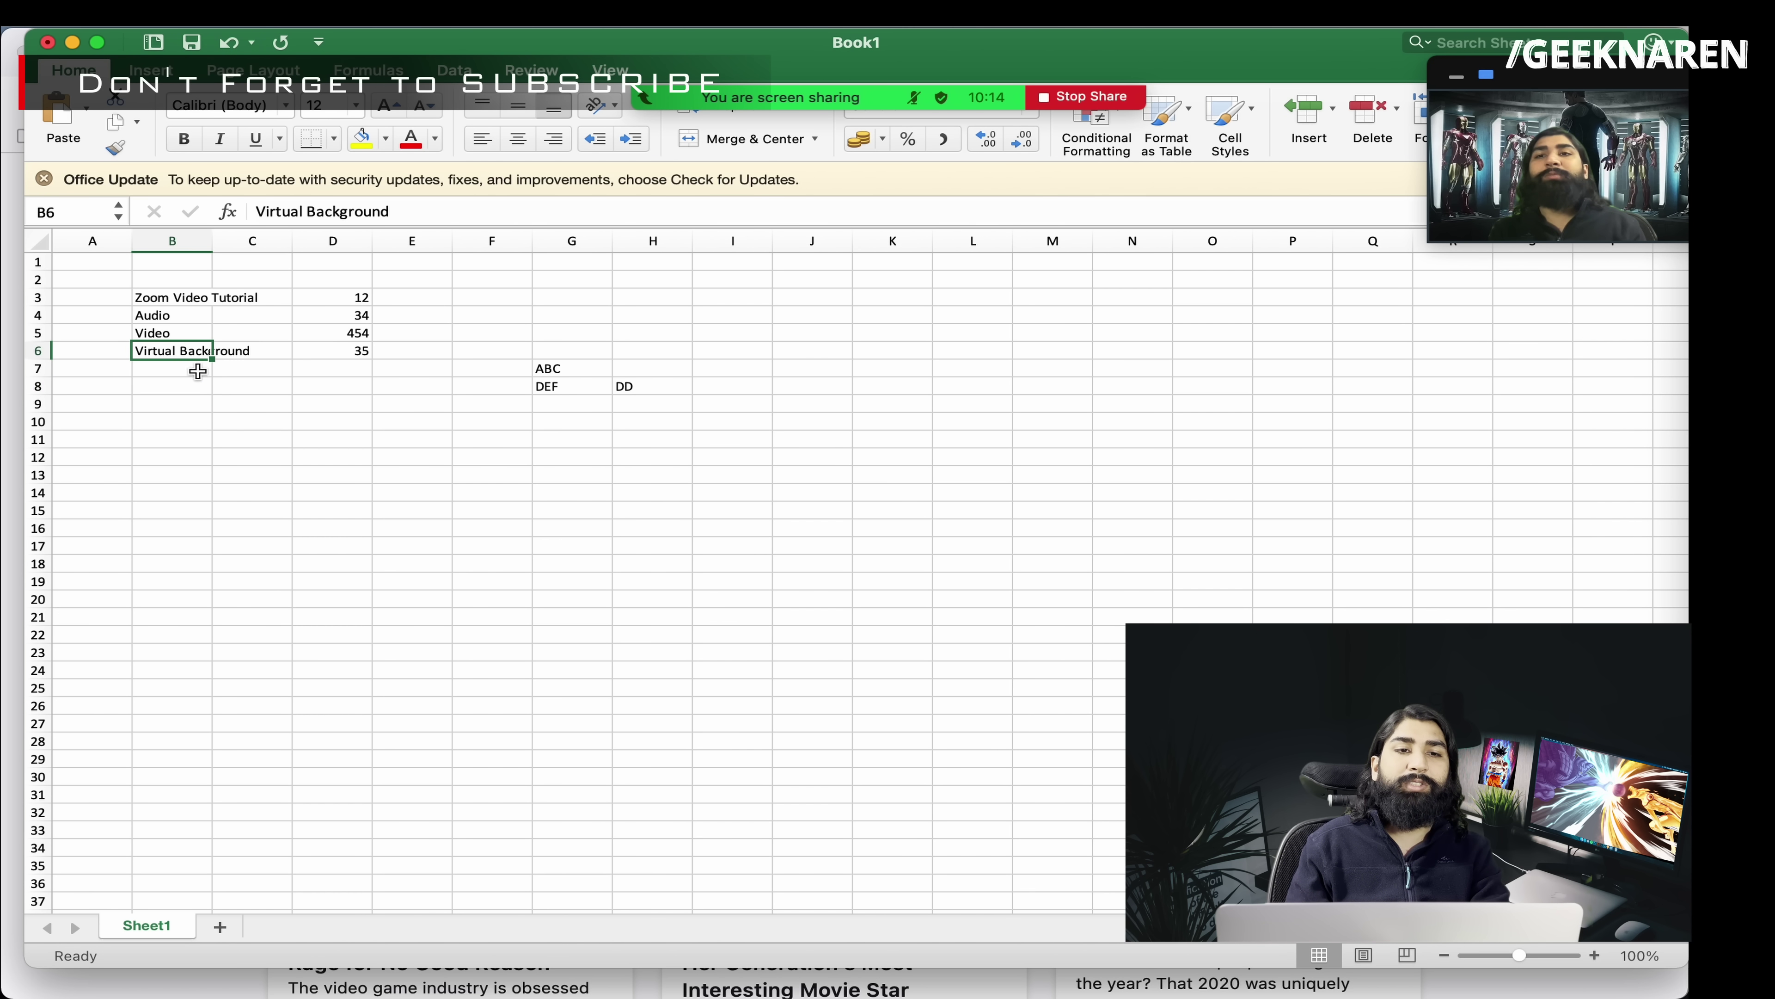
pyautogui.press('super+b')
pyautogui.click(242, 408)
pyautogui.click(328, 439)
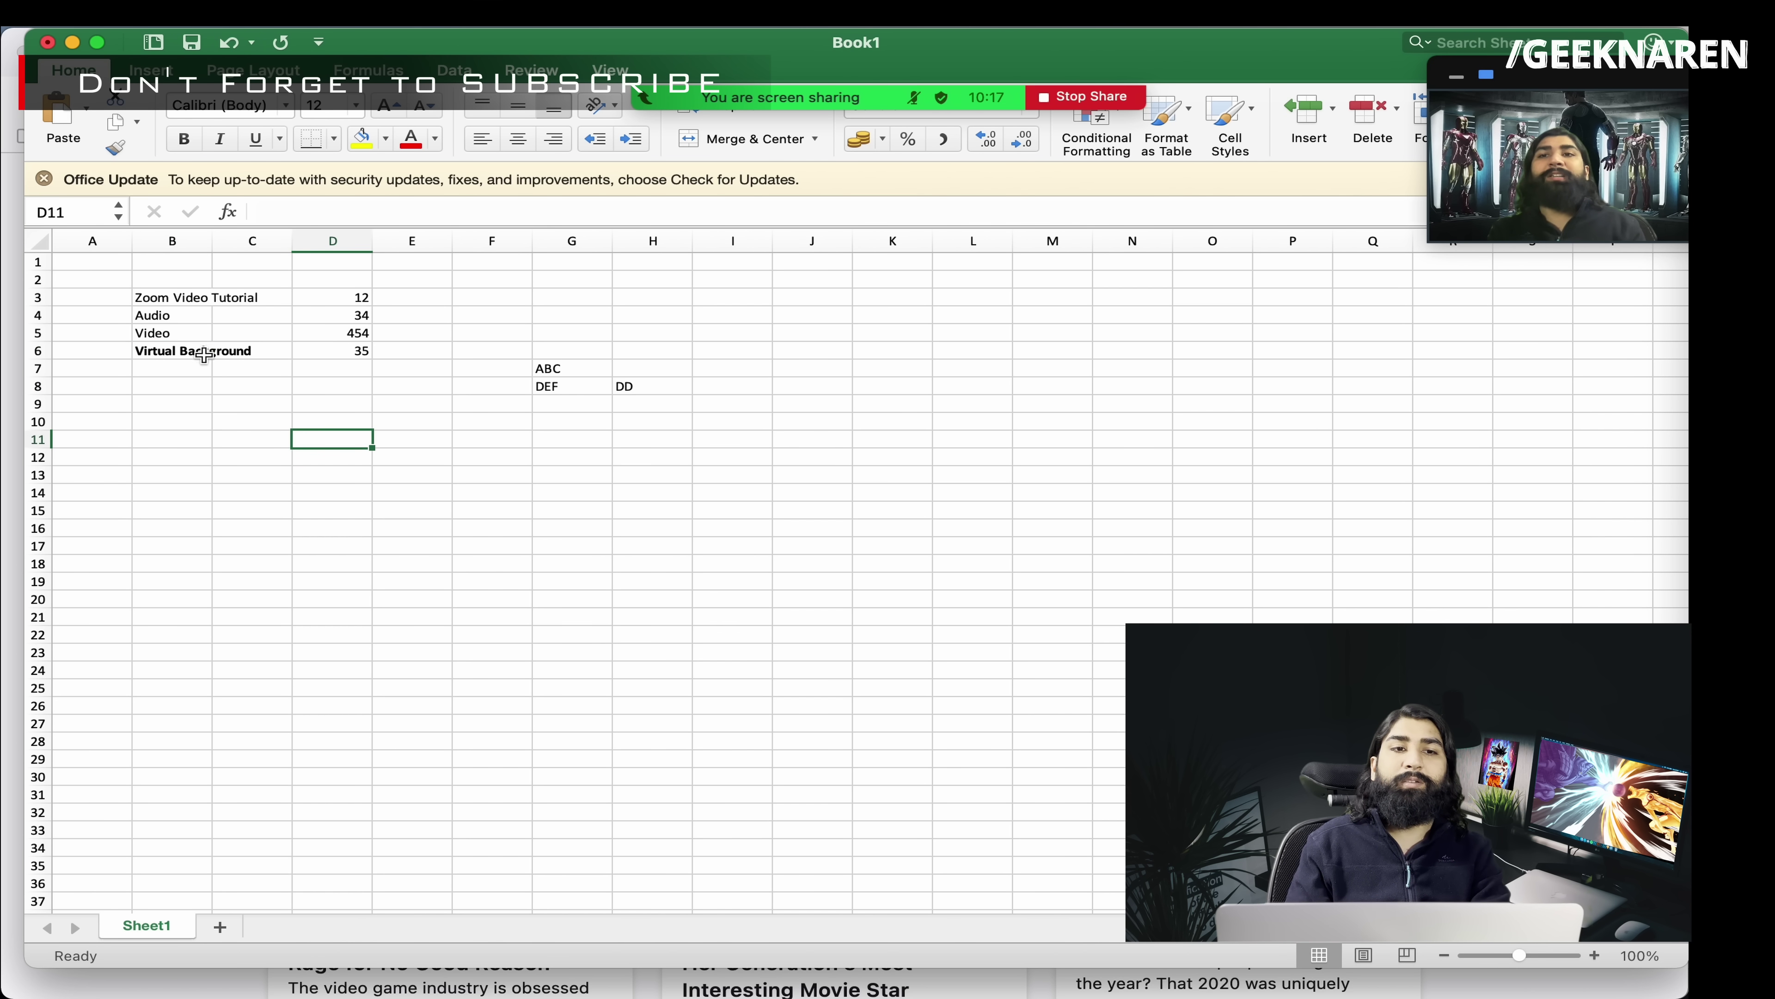
pyautogui.click(220, 420)
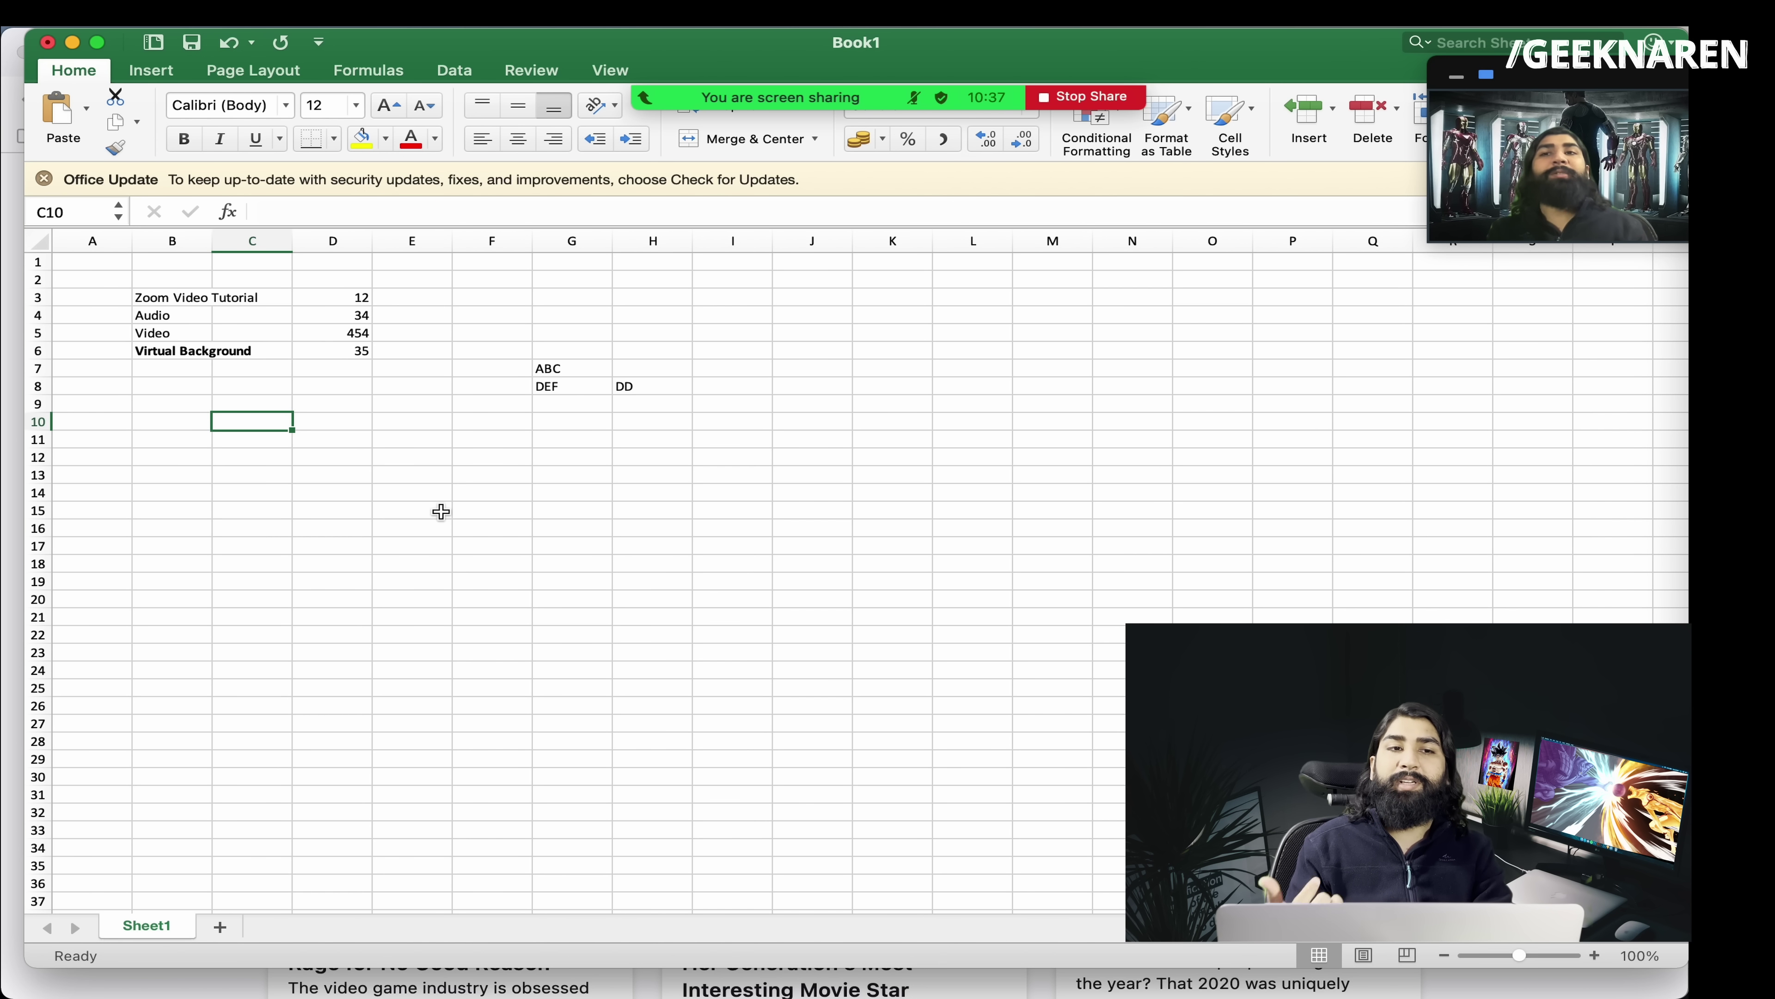
# - Turn on Zoom annotation and draw a large freehand circle around the ABC and DEF cells and a small one around Excel's Format Painter
pyautogui.moveTo(1187, 74)
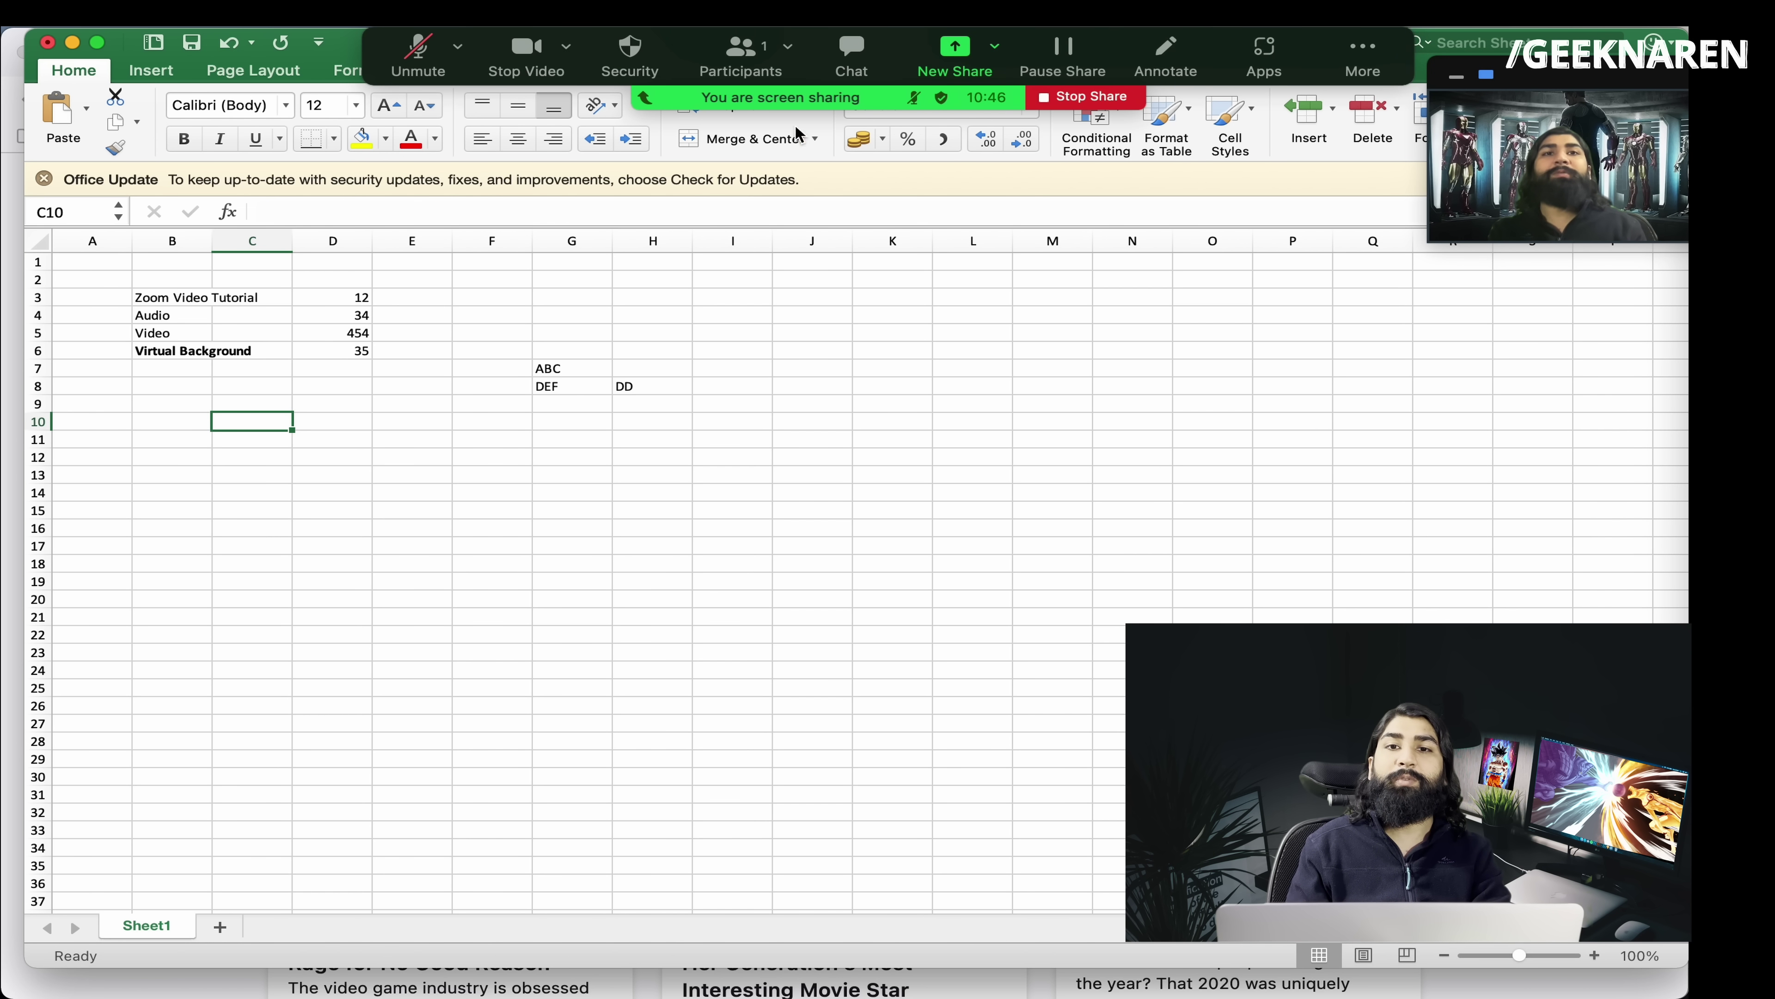
pyautogui.click(1180, 60)
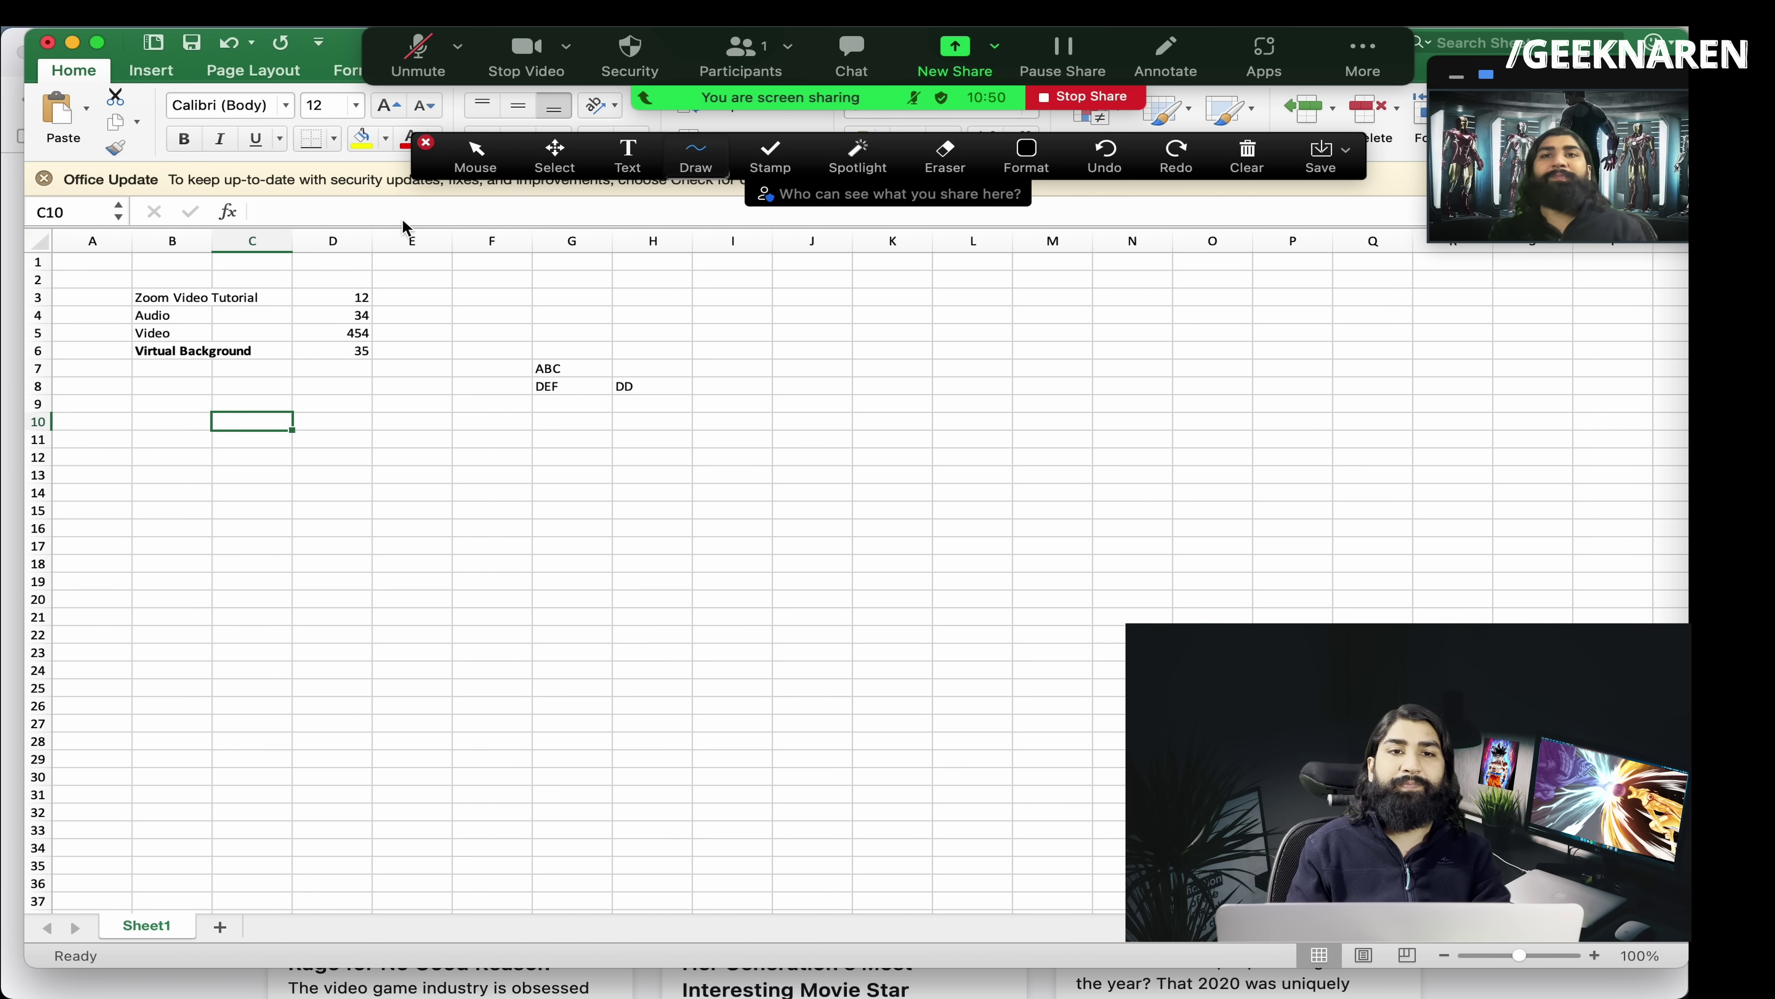
pyautogui.moveTo(523, 290)
pyautogui.mouseDown()
pyautogui.moveTo(449, 325)
pyautogui.moveTo(629, 326)
pyautogui.moveTo(450, 282)
pyautogui.mouseUp()
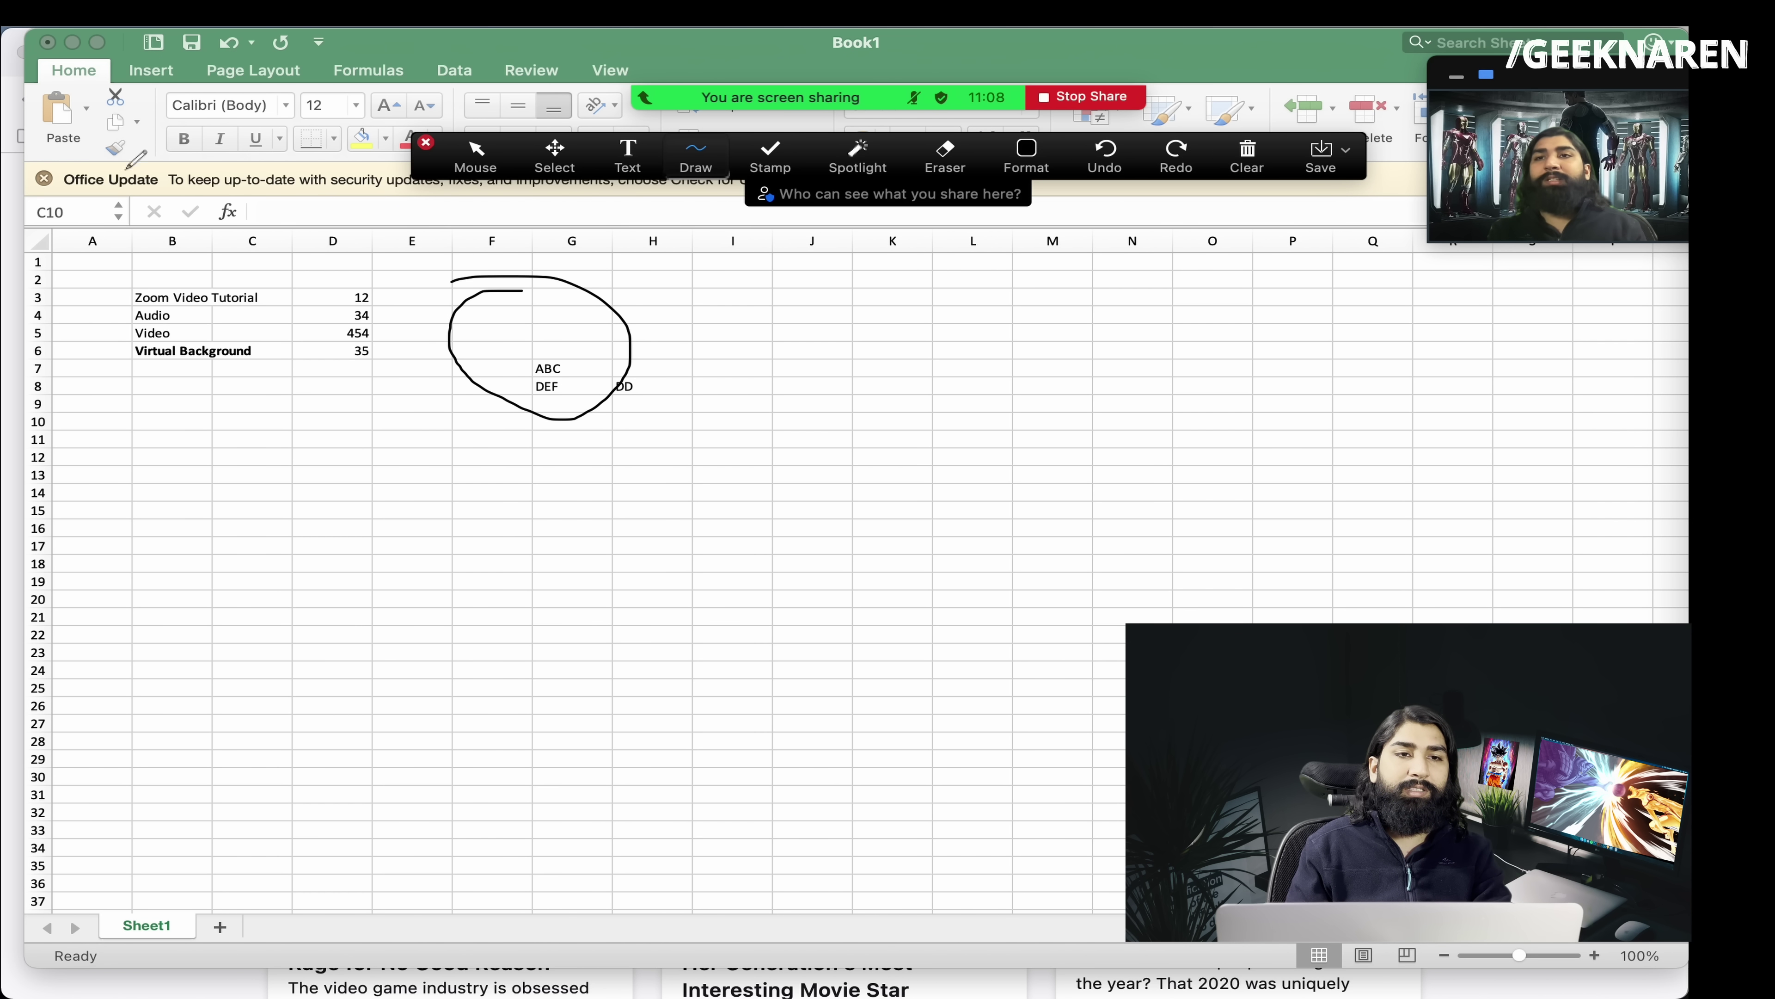
pyautogui.moveTo(130, 145)
pyautogui.mouseDown()
pyautogui.moveTo(107, 127)
pyautogui.moveTo(137, 144)
pyautogui.mouseUp()
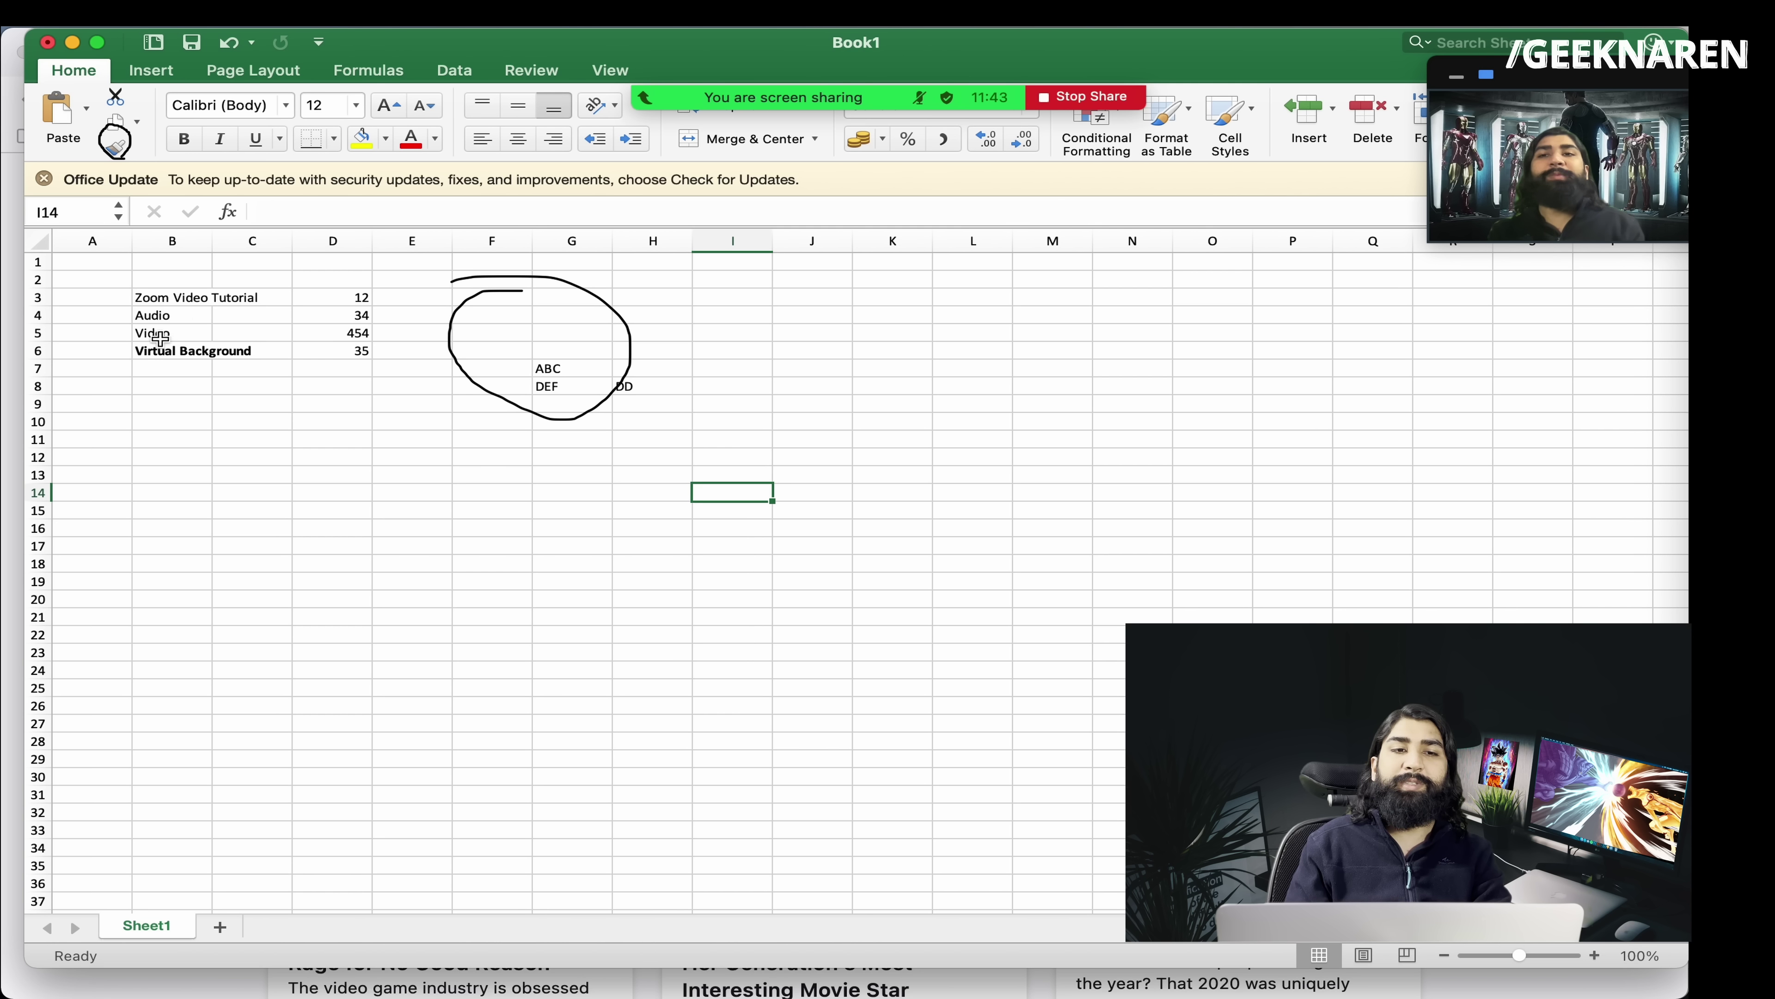
pyautogui.click(175, 404)
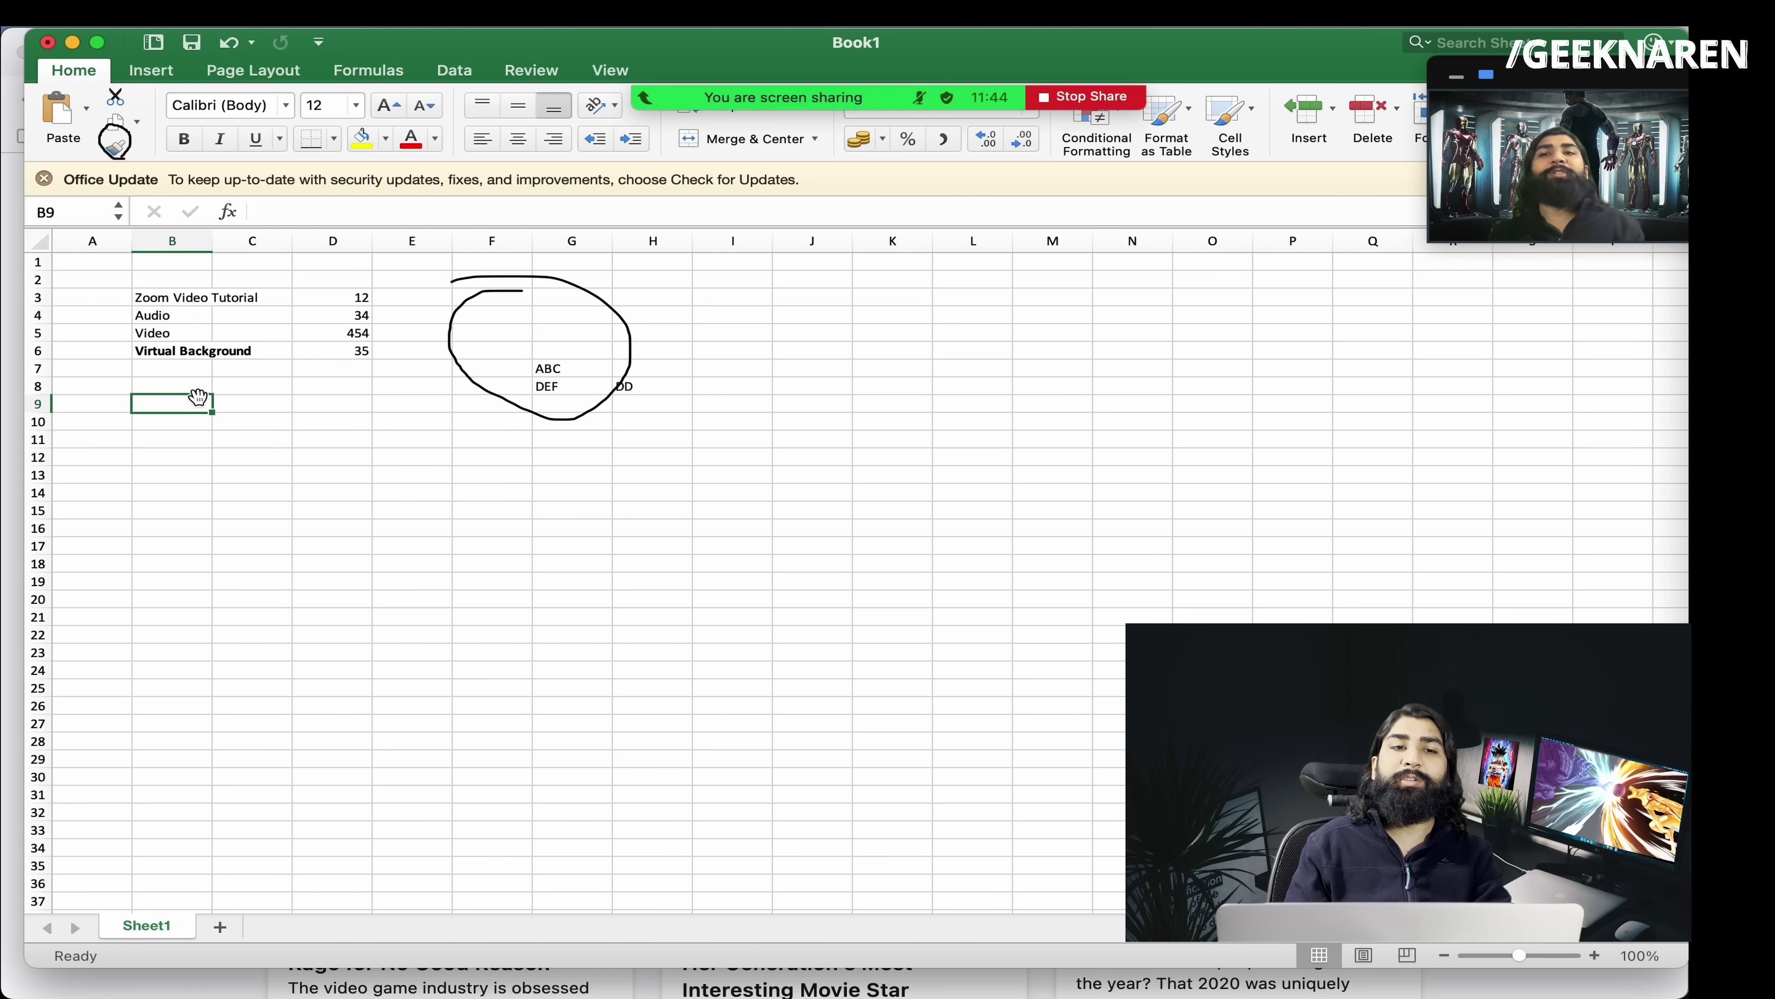
pyautogui.moveTo(156, 301); pyautogui.dragTo(375, 370)
pyautogui.click(297, 432)
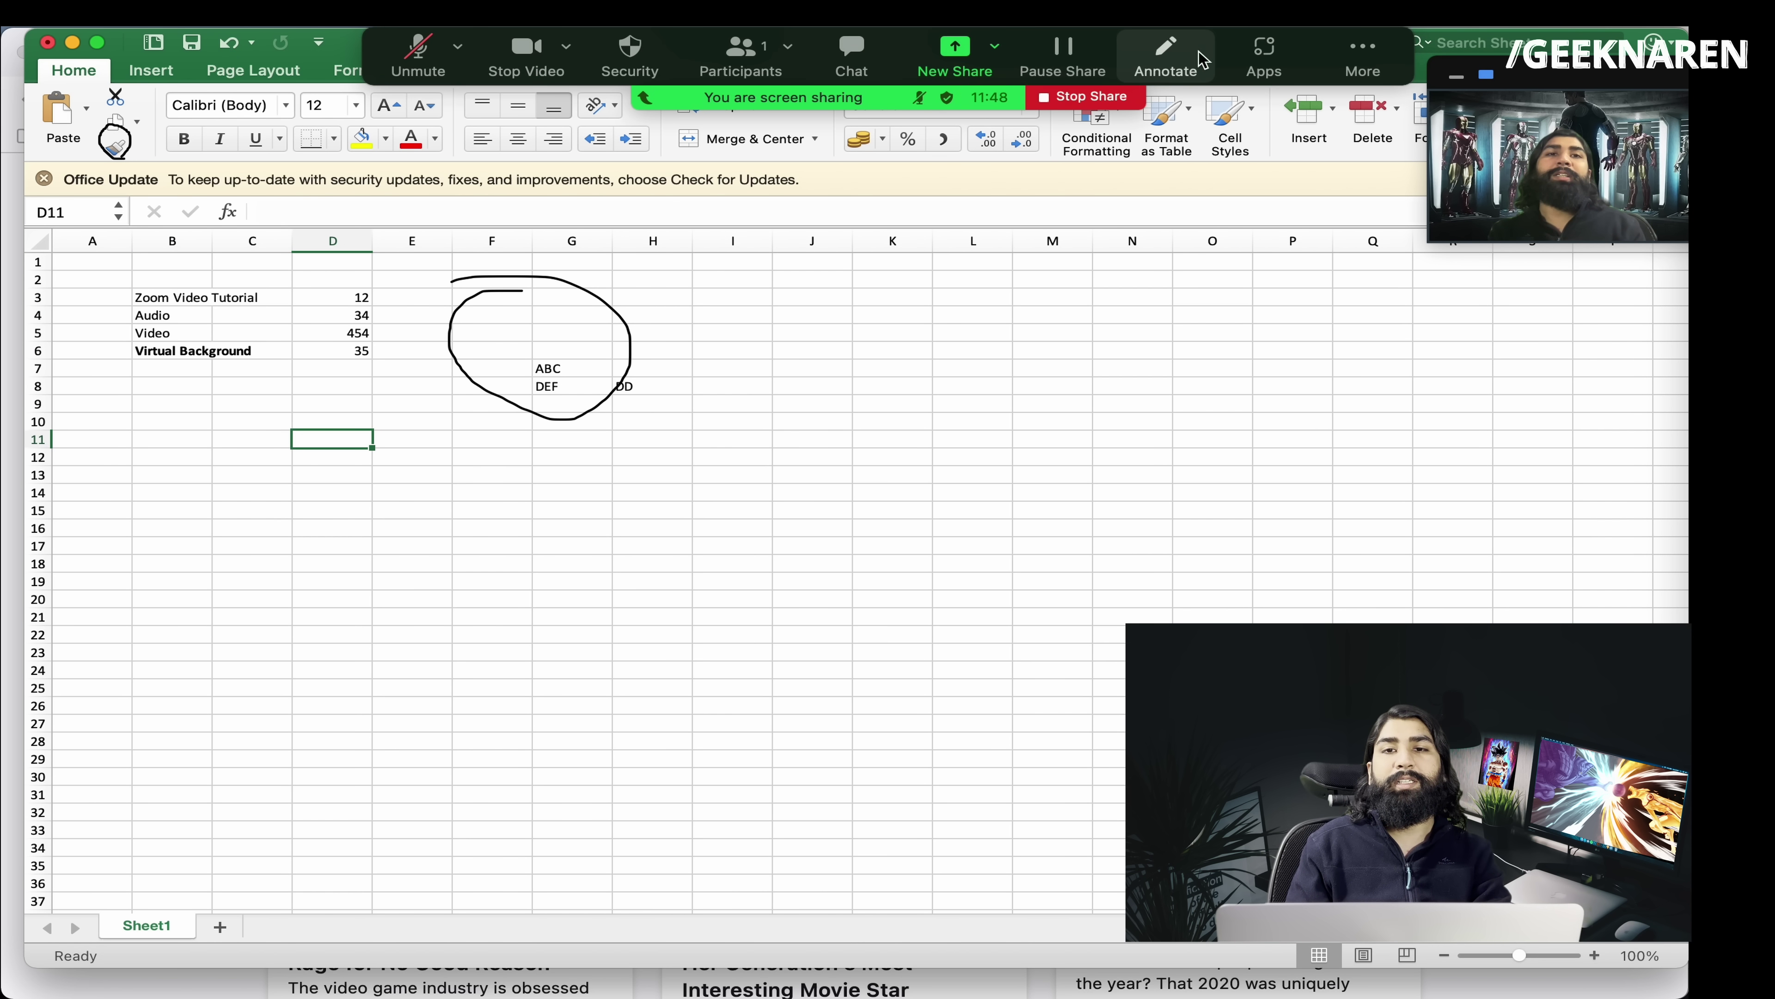
# - Reopen the Zoom annotation tools and add the text annotation "ABC -> DEF" over the empty cells around K6
pyautogui.click(1166, 56)
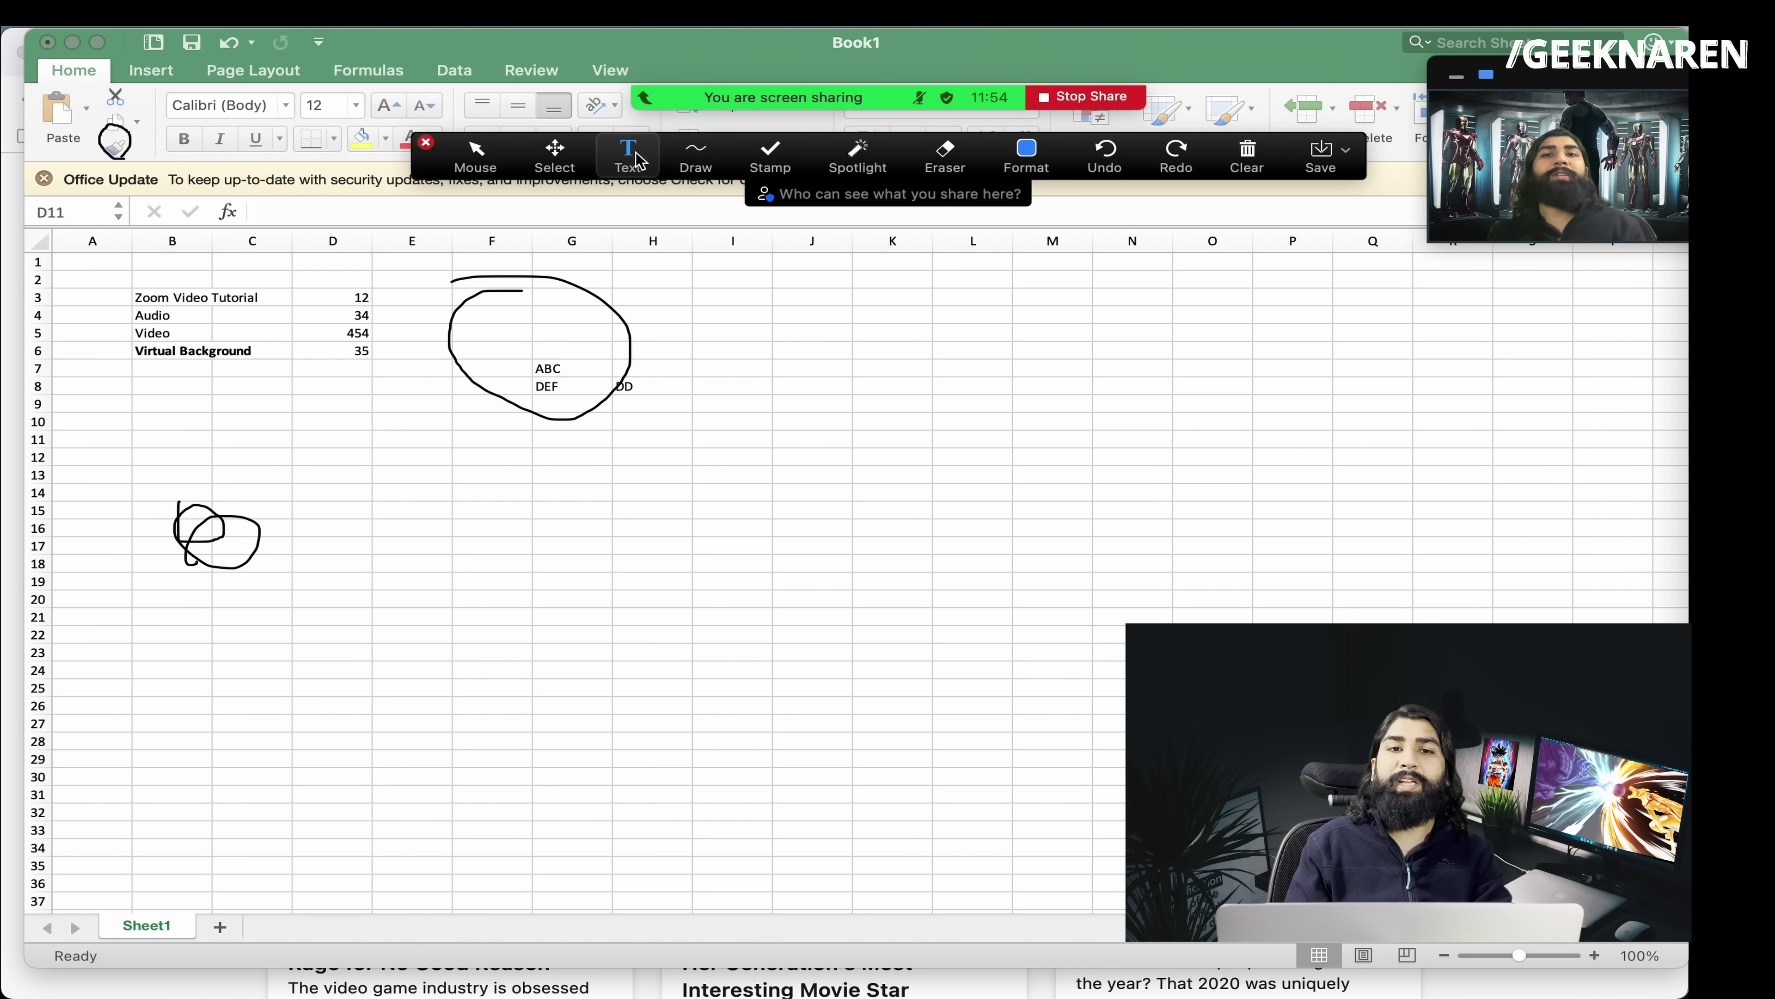
pyautogui.click(886, 346)
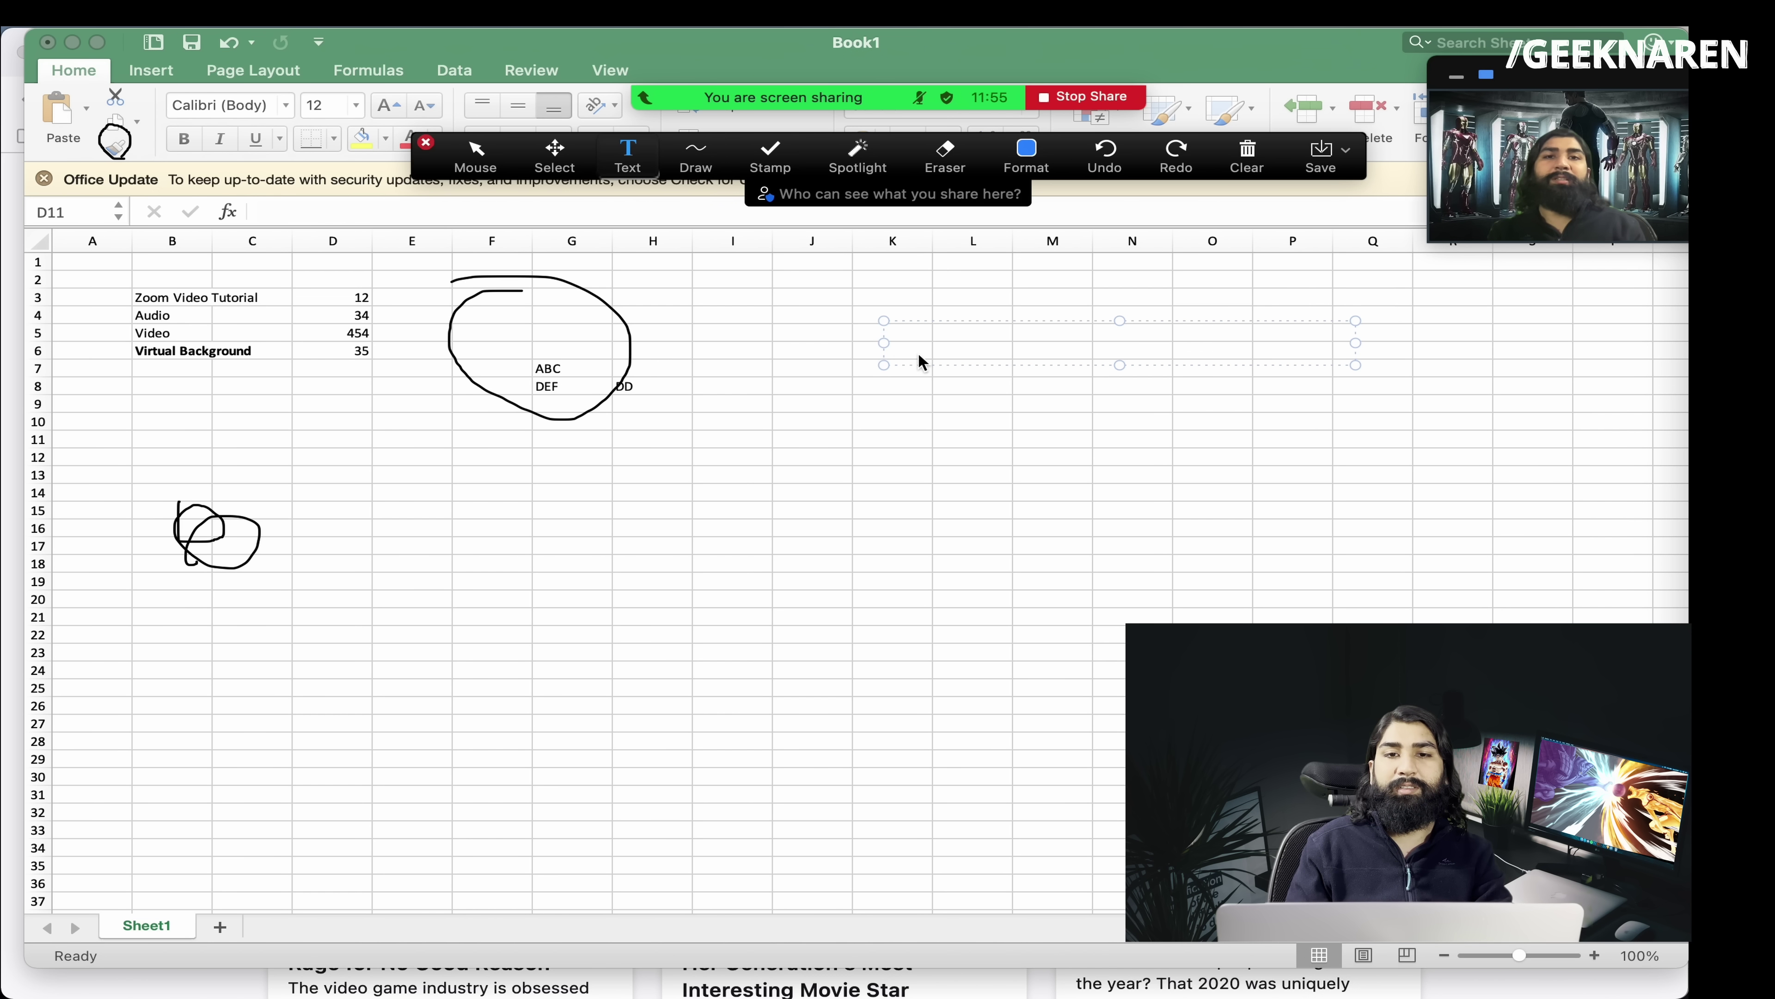
pyautogui.write('A')
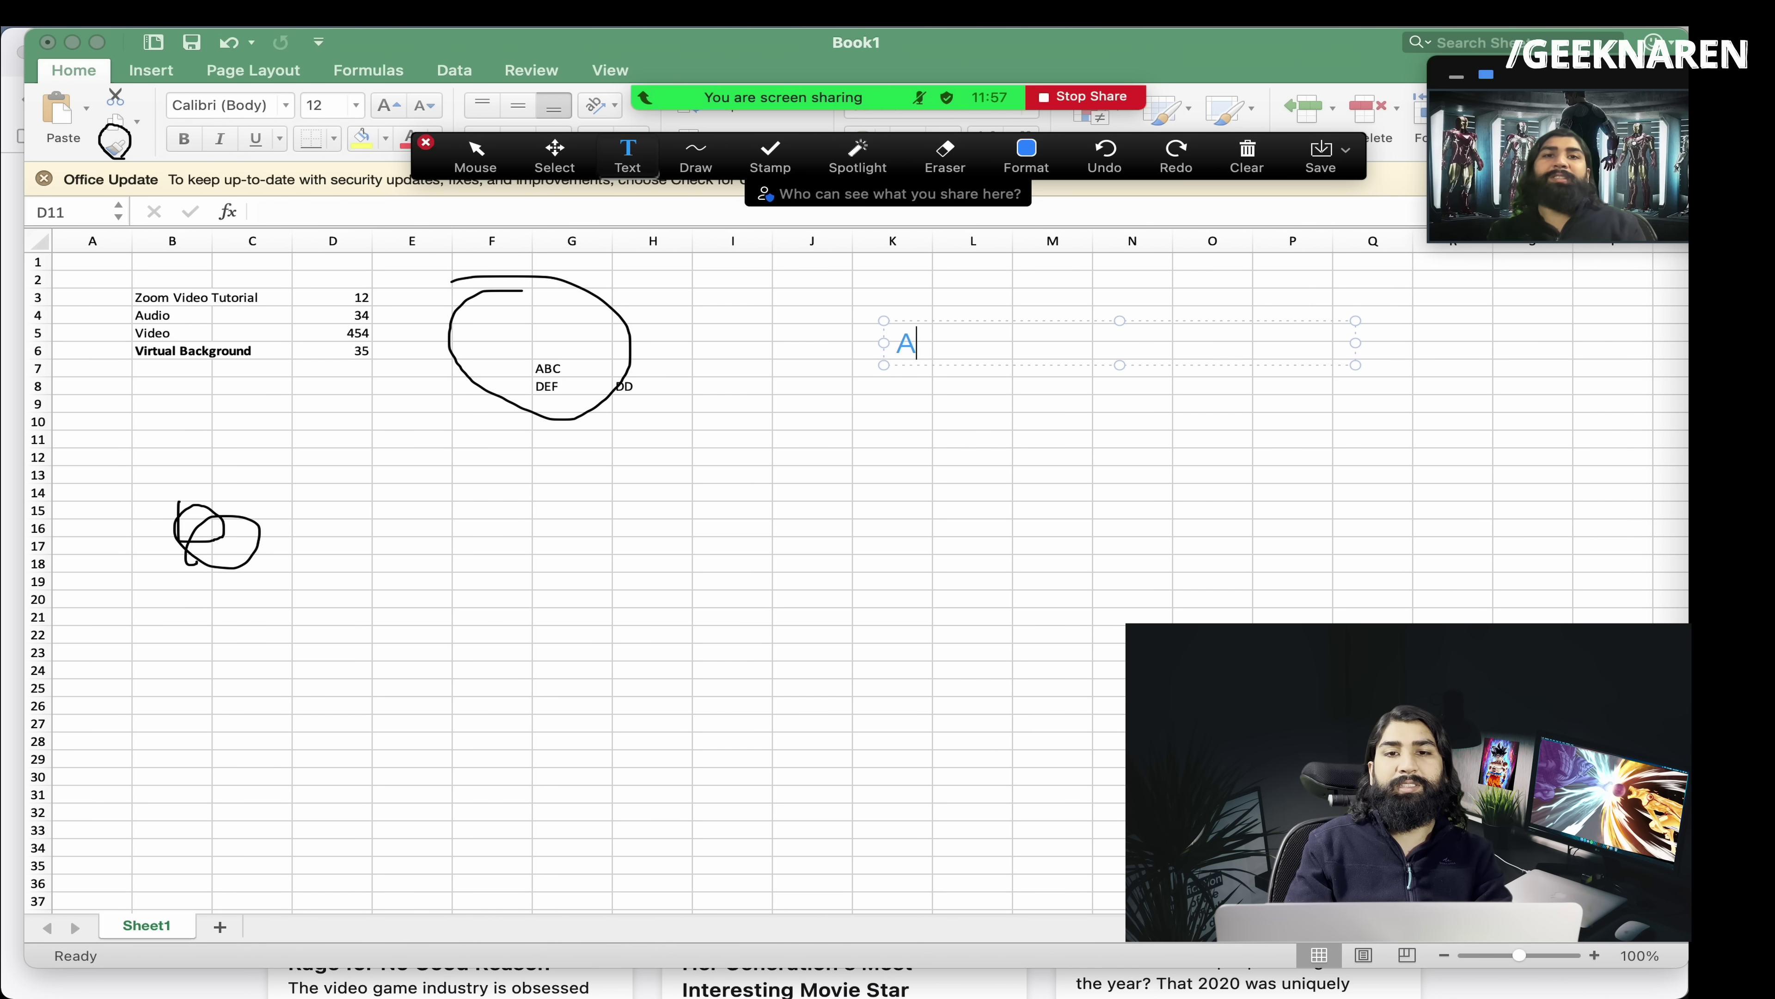
pyautogui.write('BC -> DEF')
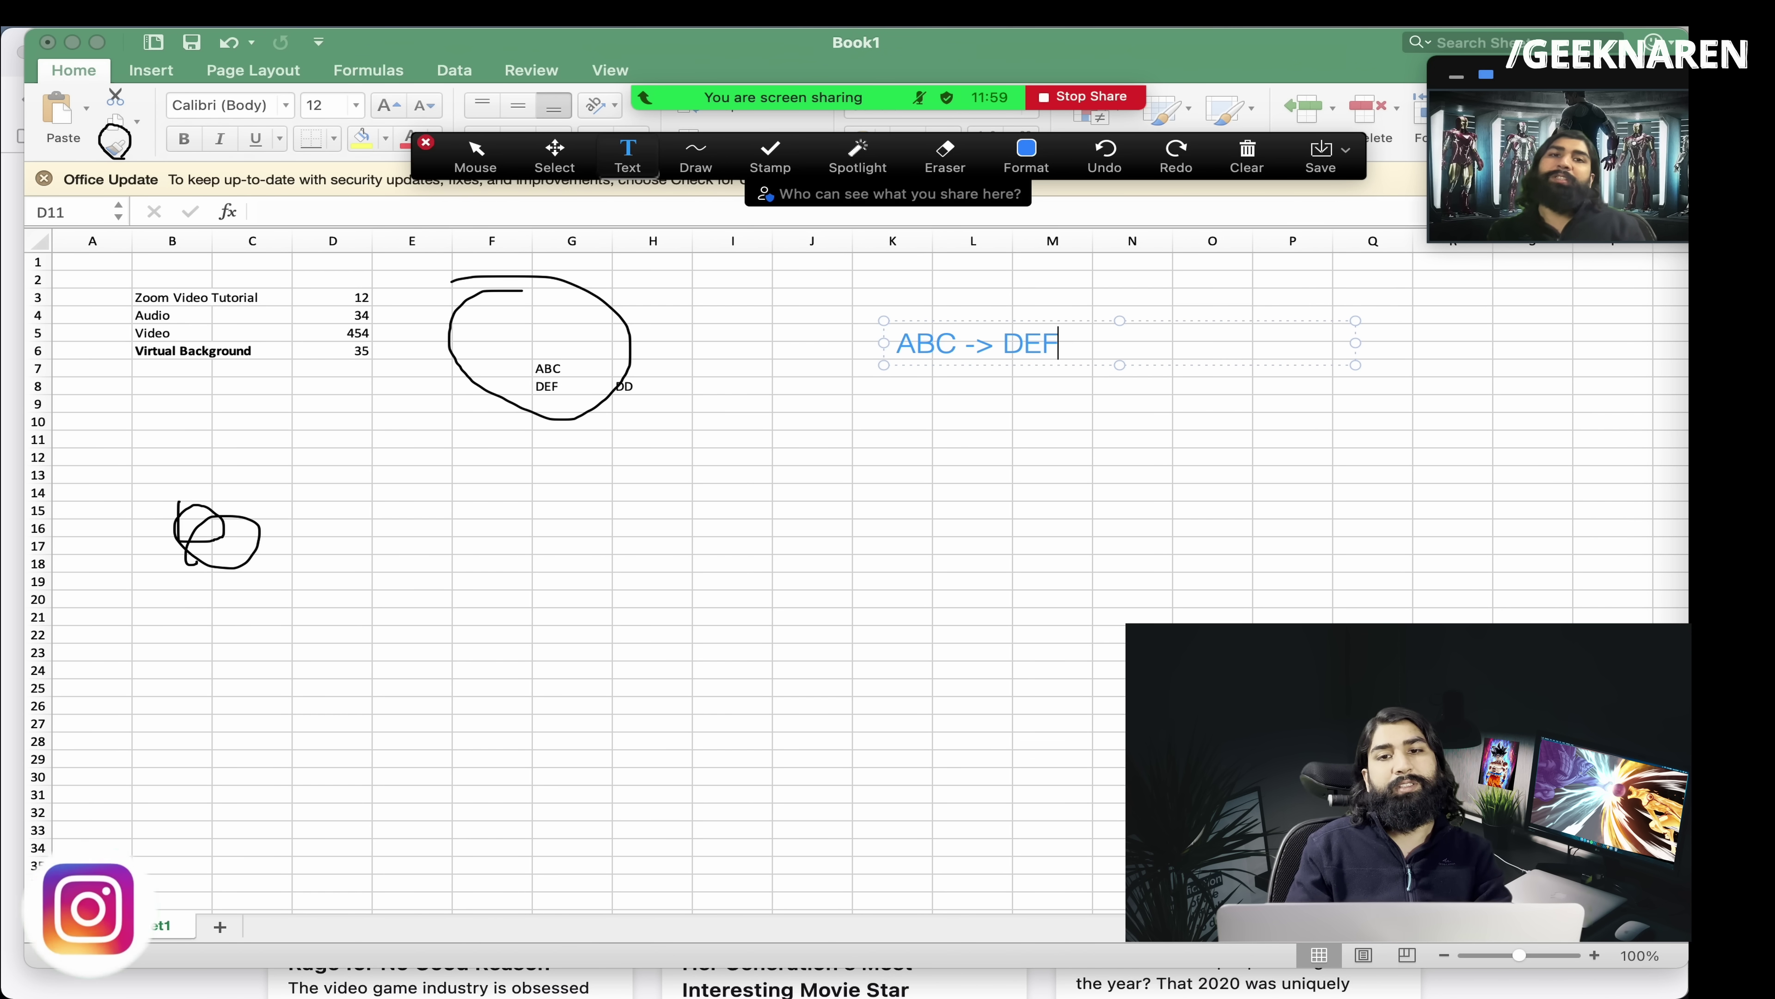
pyautogui.click(967, 347)
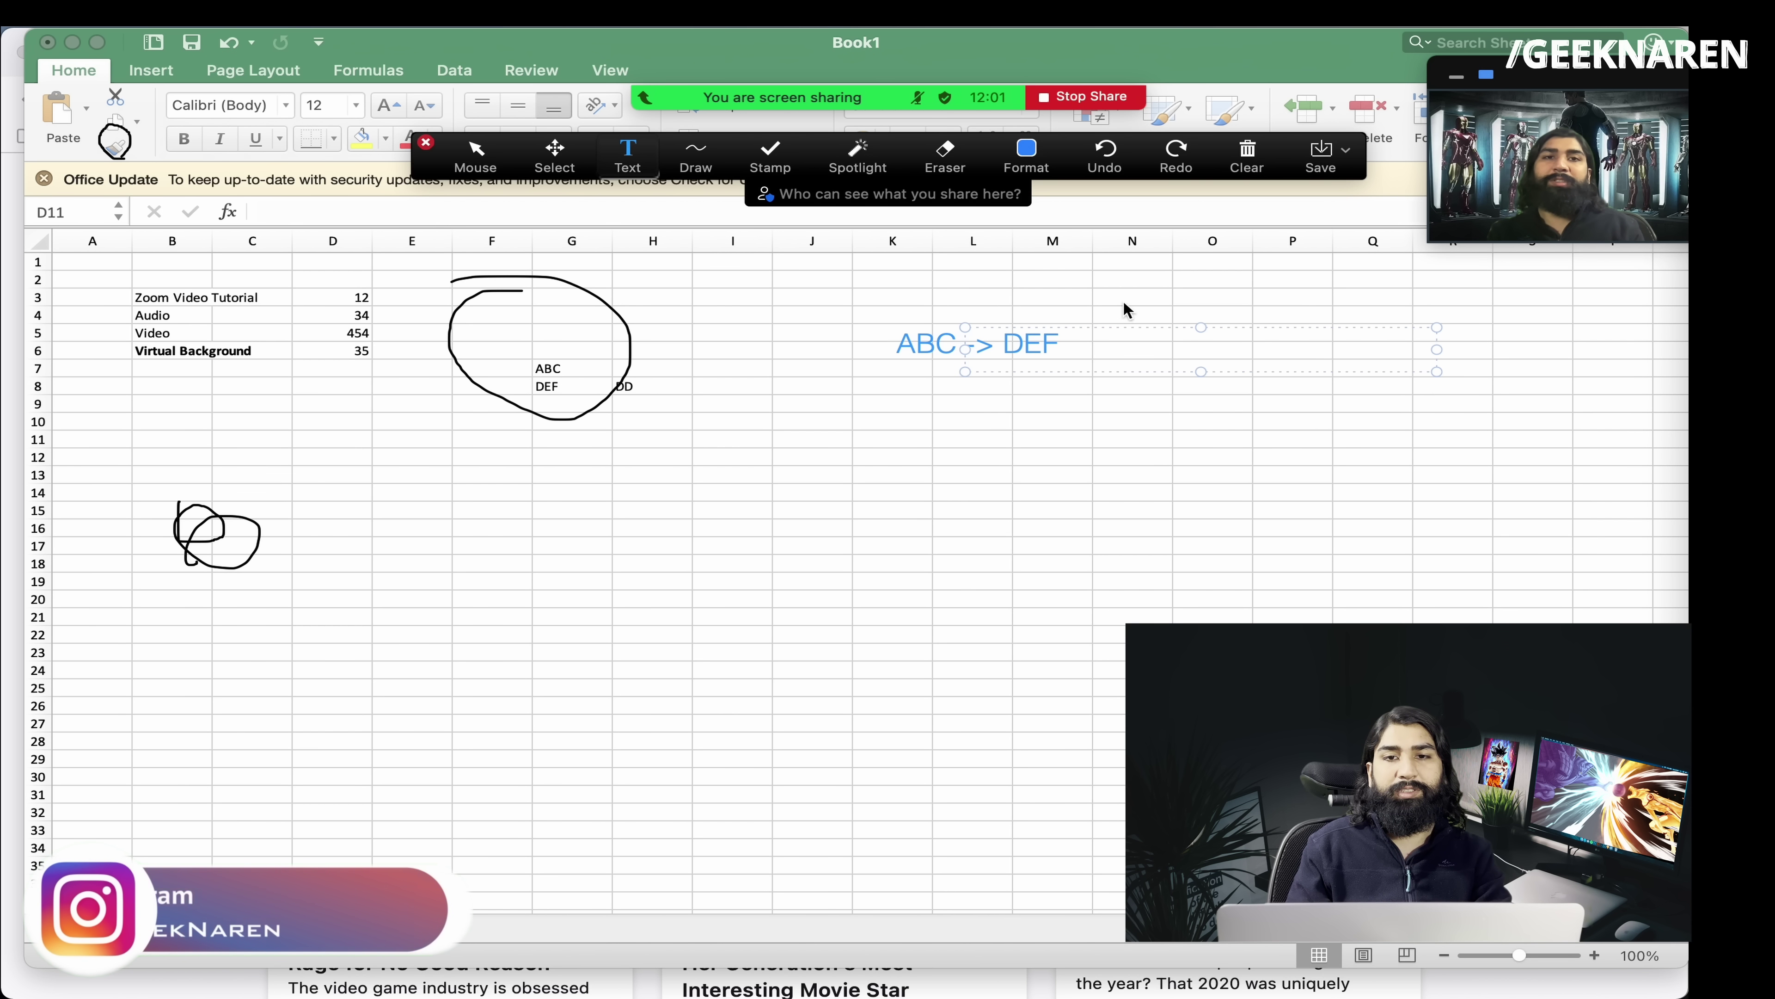
pyautogui.click(1081, 446)
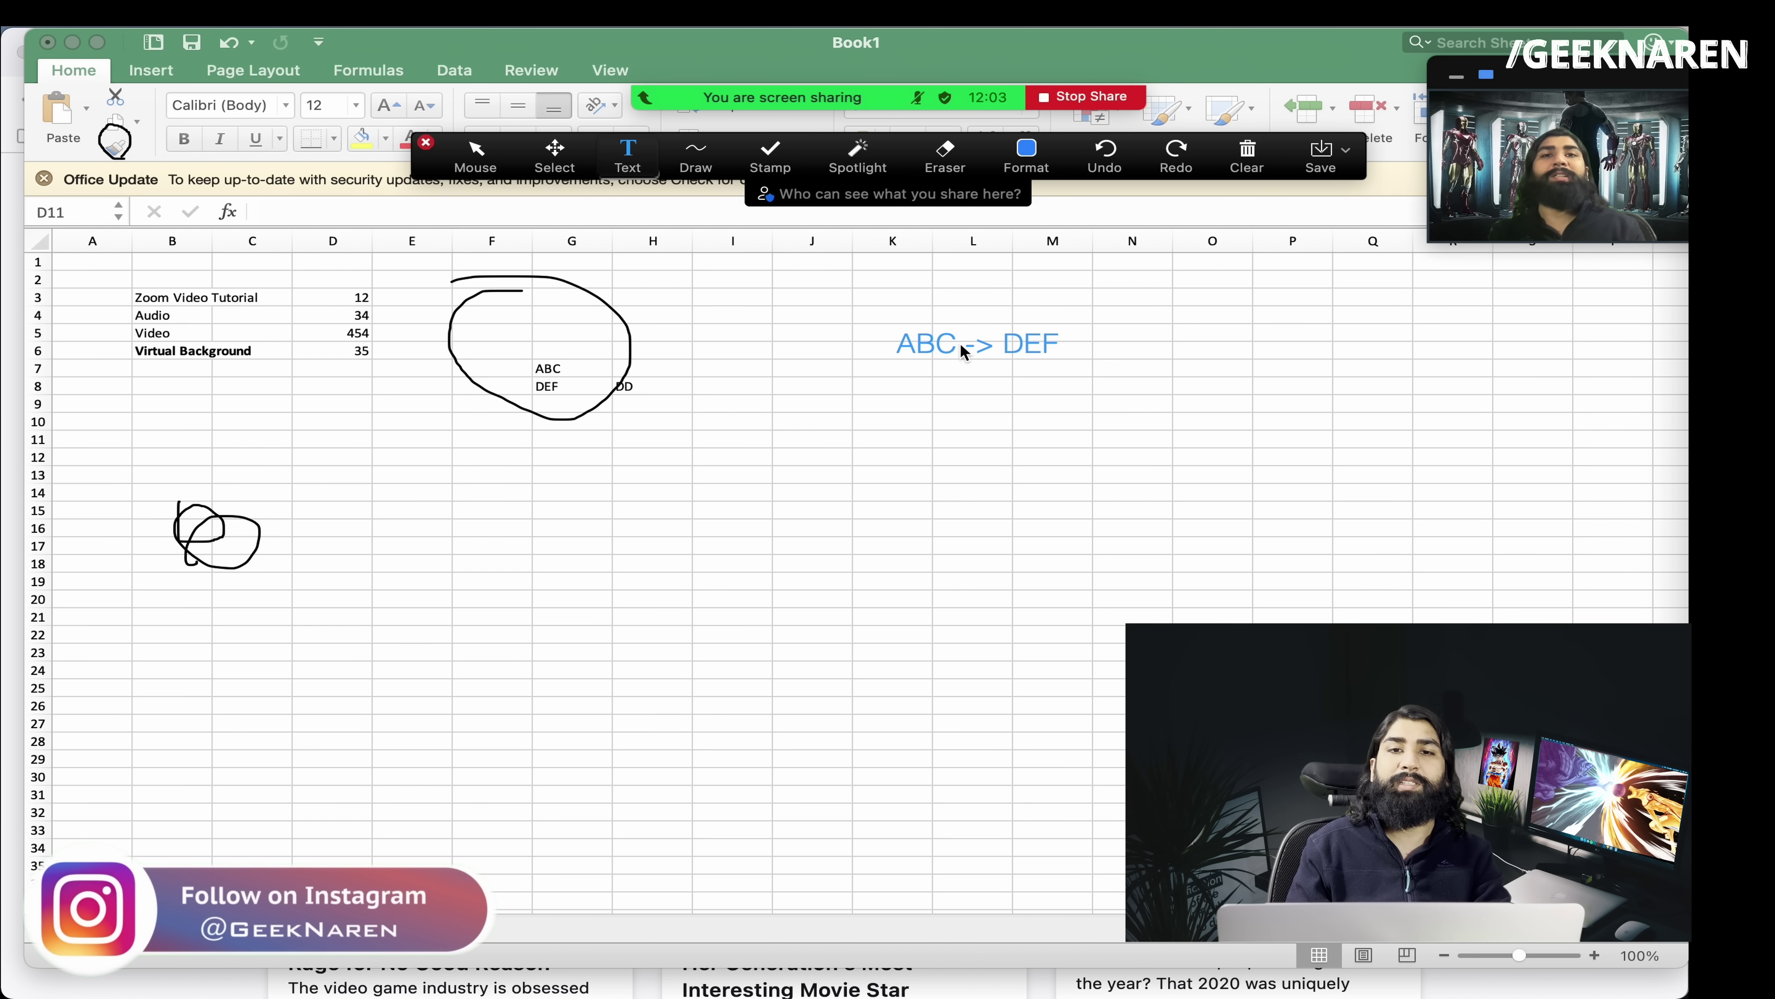
# - Erase the "ABC -> DEF" text, the large circle around ABC and DEF, and the scribble around cells B15 to C18
pyautogui.click(945, 157)
pyautogui.moveTo(908, 332); pyautogui.dragTo(971, 333)
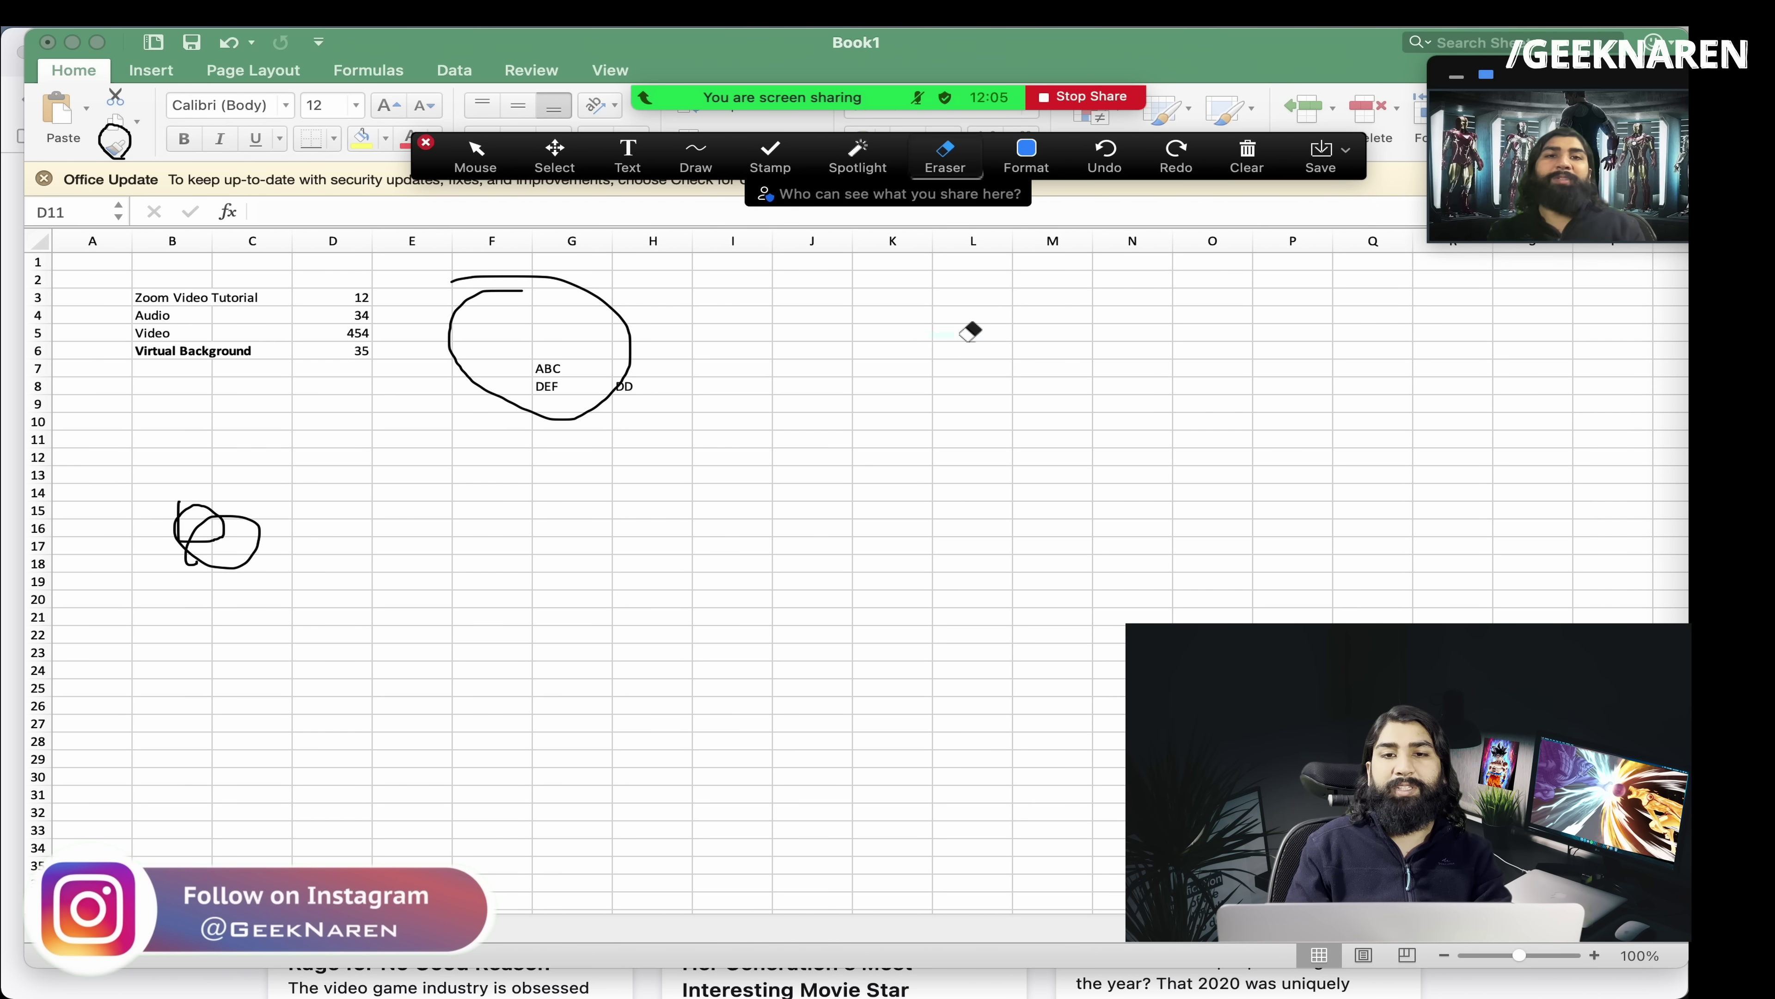
pyautogui.click(478, 381)
pyautogui.click(201, 563)
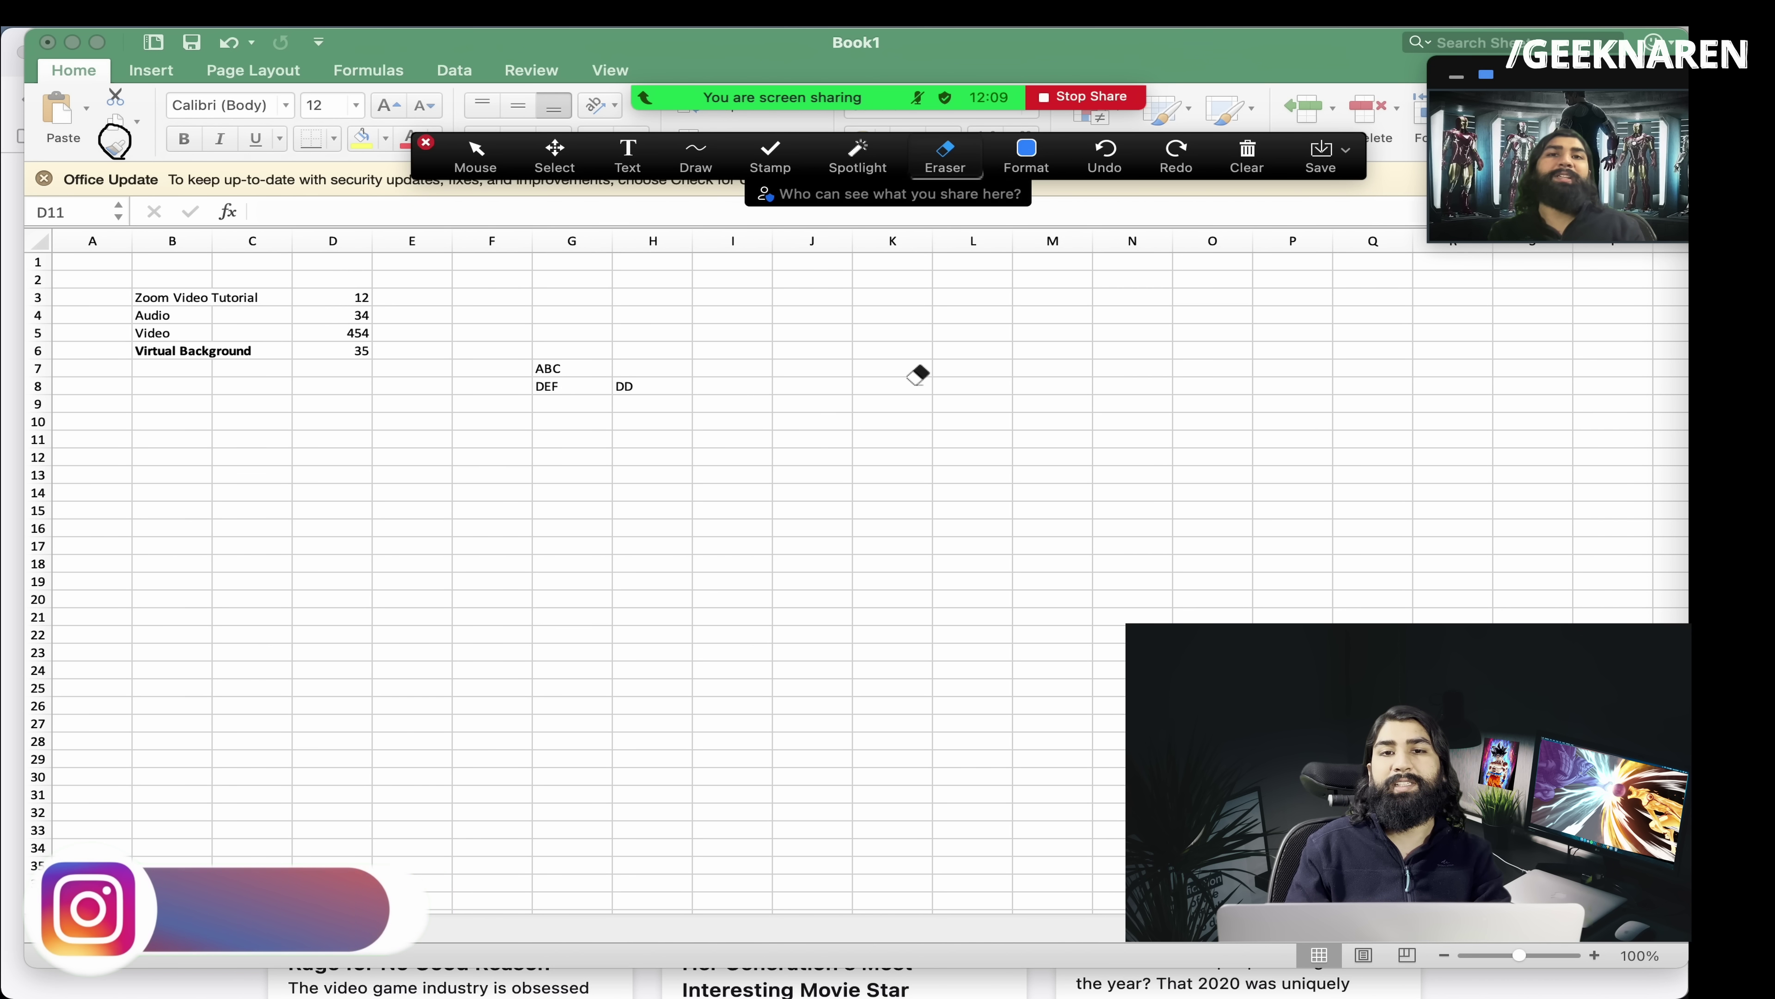
# - Draw a thick translucent freehand wave over the empty cells from about D16 to I18
pyautogui.click(693, 163)
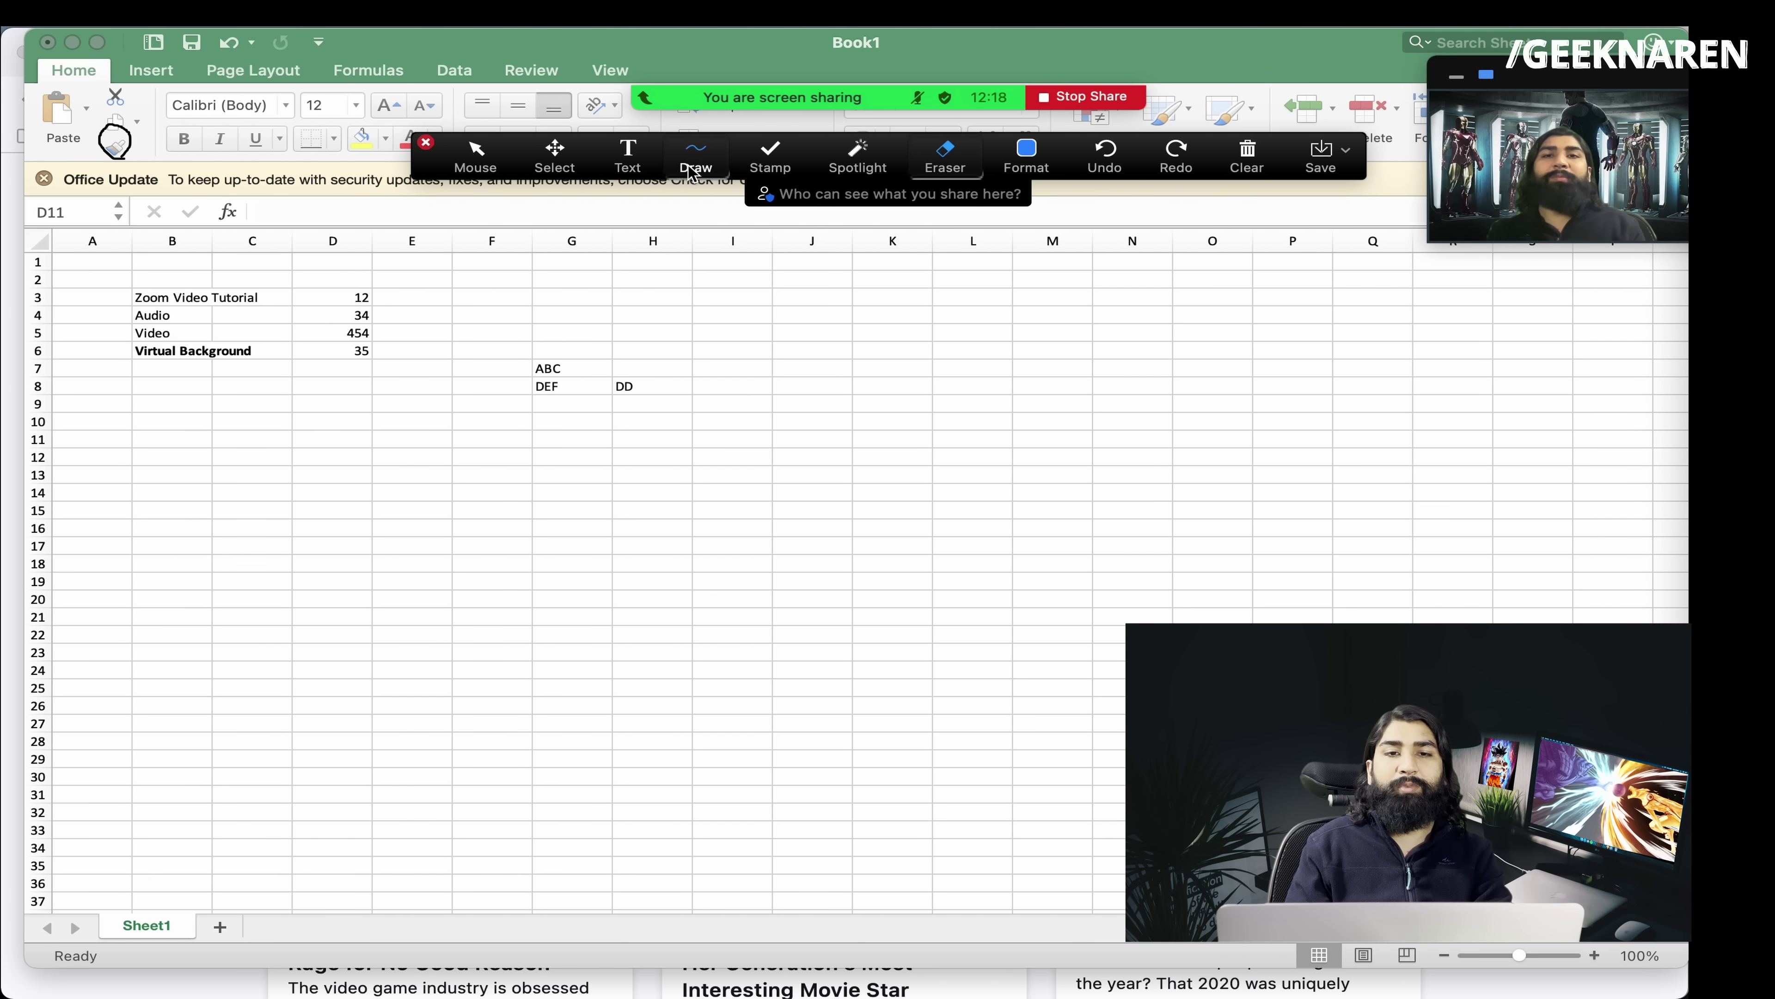
pyautogui.click(691, 168)
pyautogui.click(629, 253)
pyautogui.moveTo(324, 548)
pyautogui.mouseDown()
pyautogui.moveTo(377, 509)
pyautogui.moveTo(731, 572)
pyautogui.mouseUp()
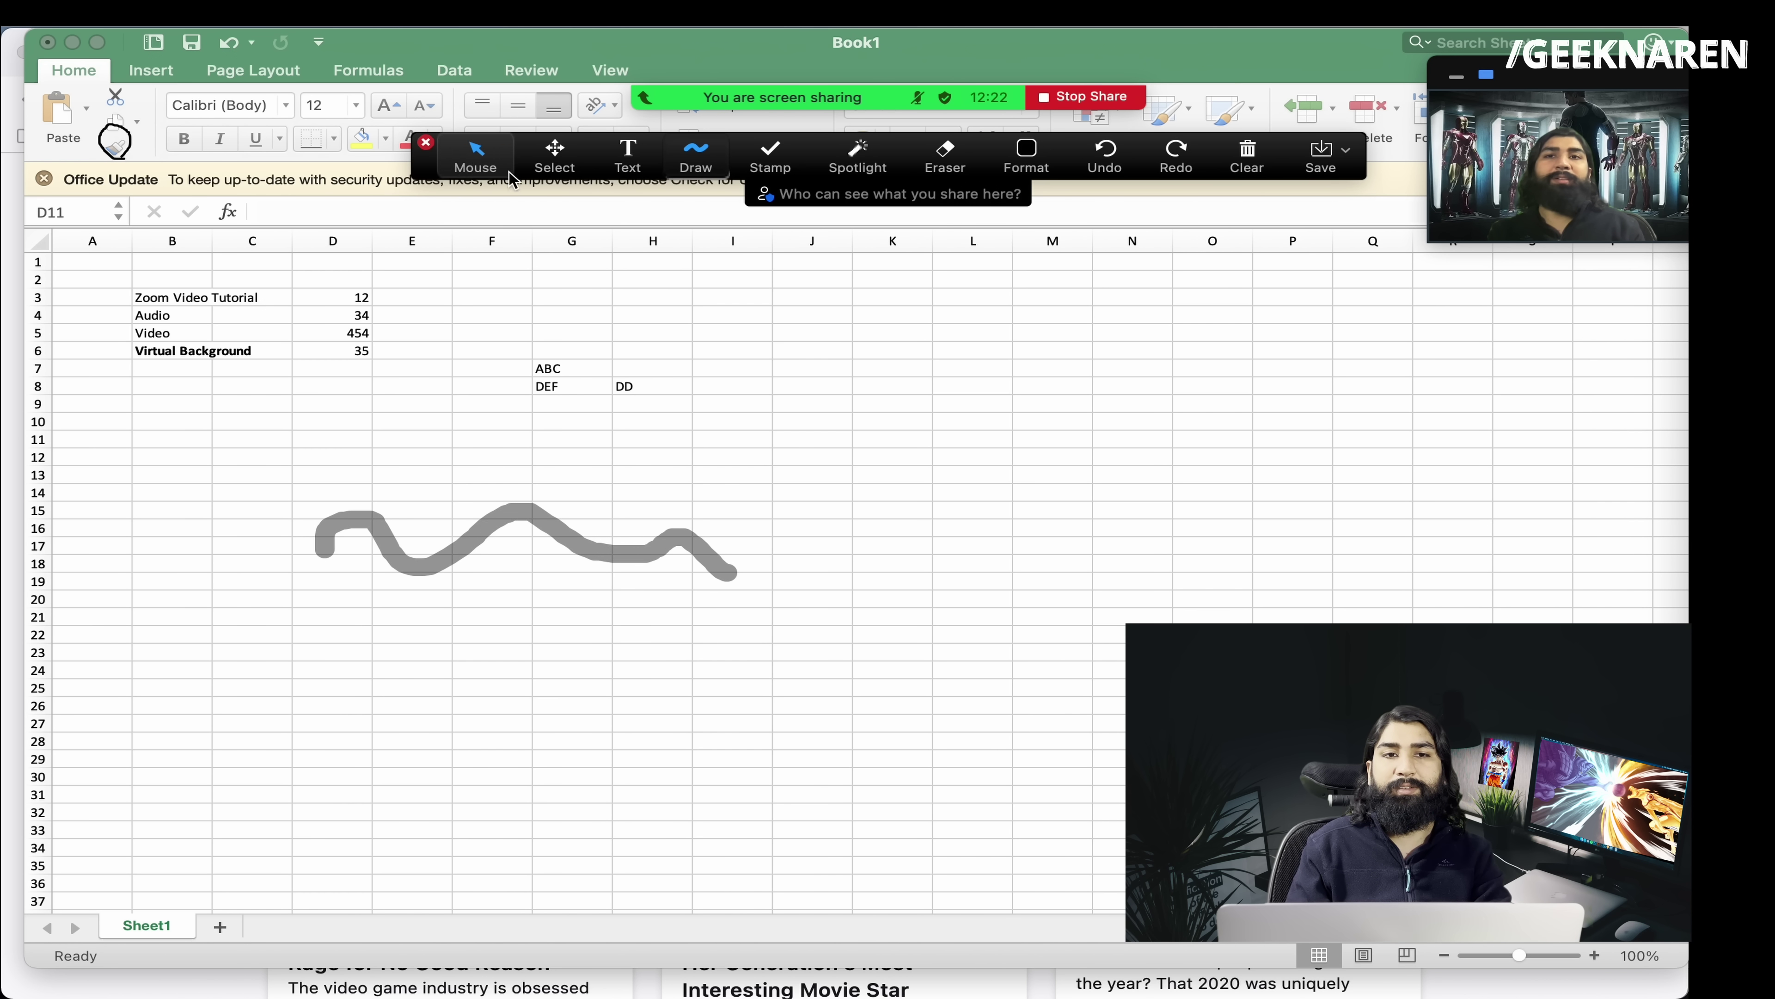
# - Set the annotation color to blue and draw two thick freehand strokes over the empty cells below and beside the grey wave
pyautogui.click(1026, 155)
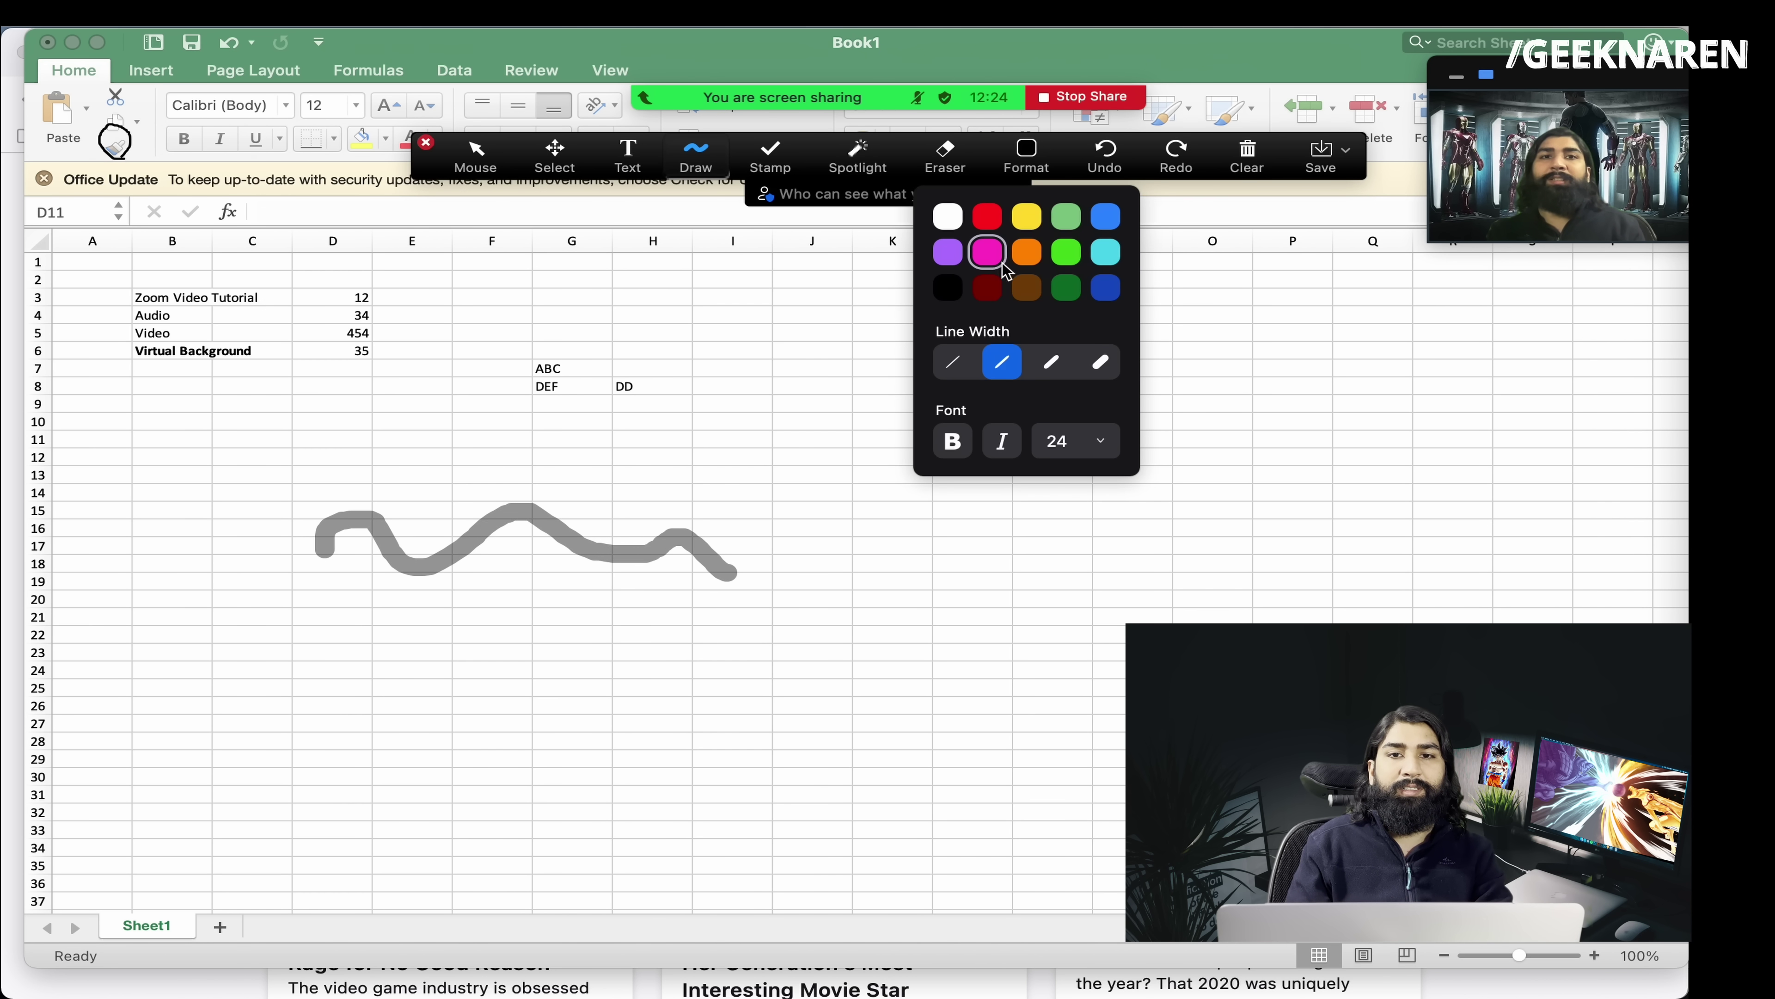
pyautogui.click(1106, 217)
pyautogui.moveTo(727, 495); pyautogui.dragTo(970, 662)
pyautogui.moveTo(549, 627); pyautogui.dragTo(842, 700)
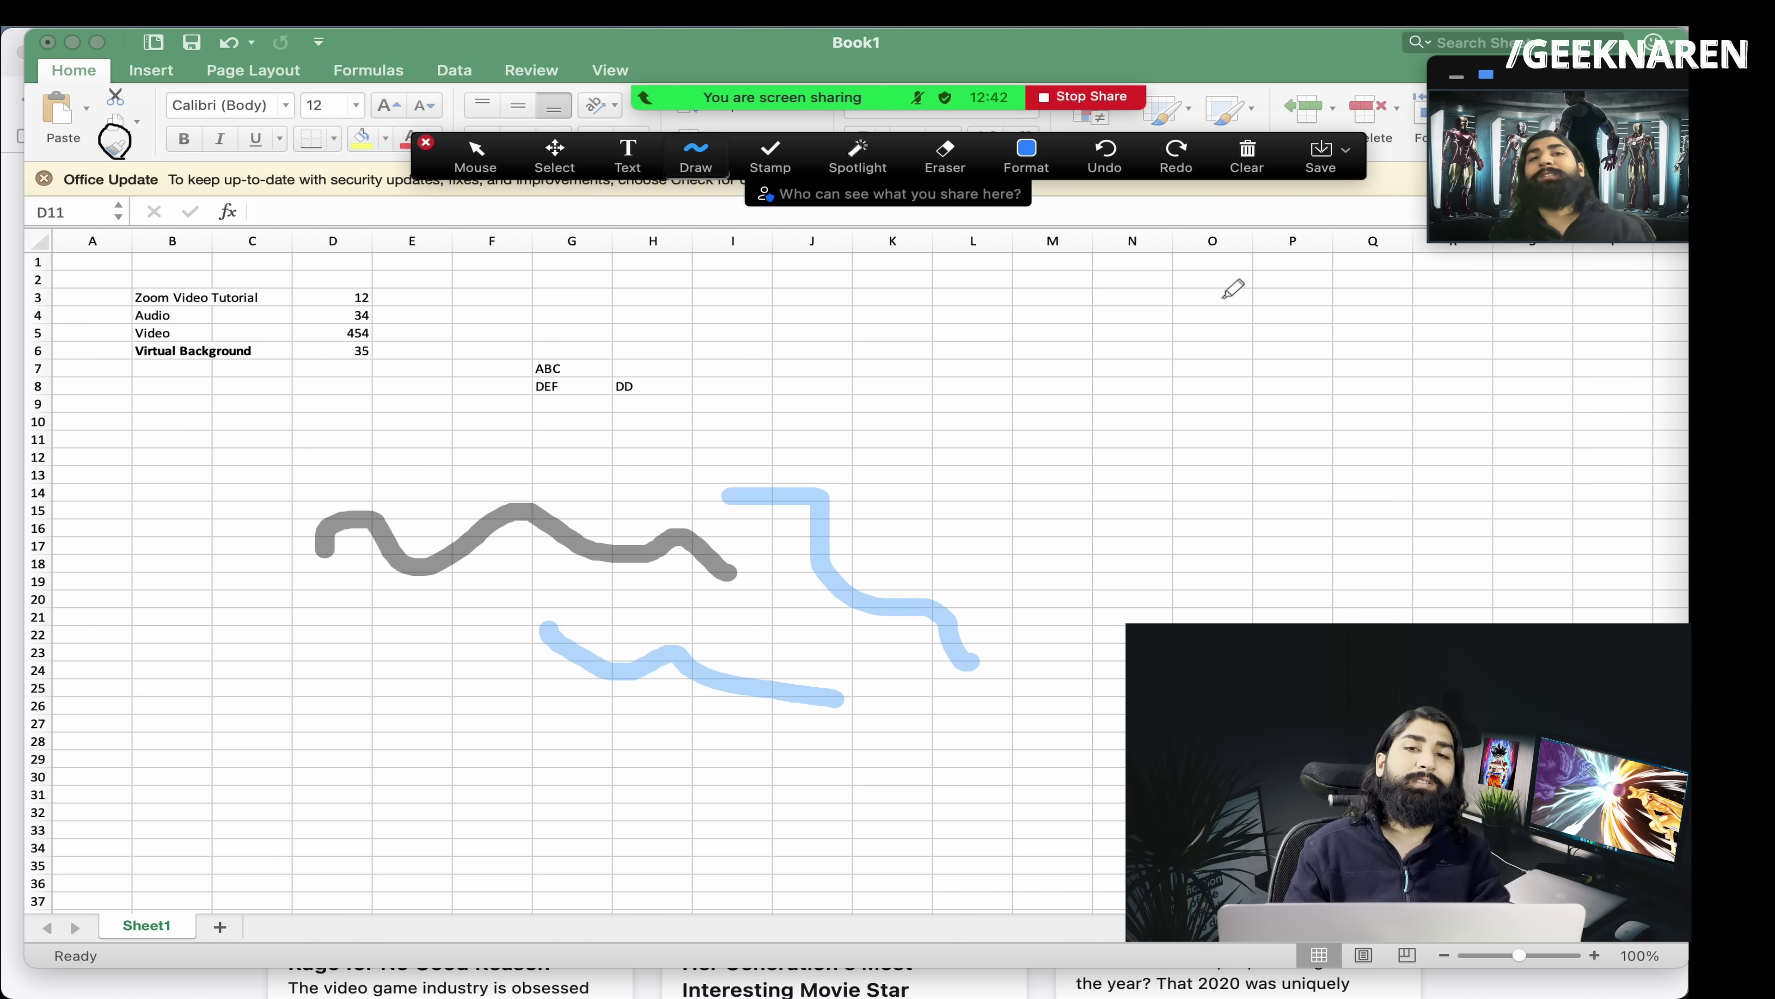
# - Clear all drawings from the shared screen and turn on the Spotlight pointer
pyautogui.click(1248, 154)
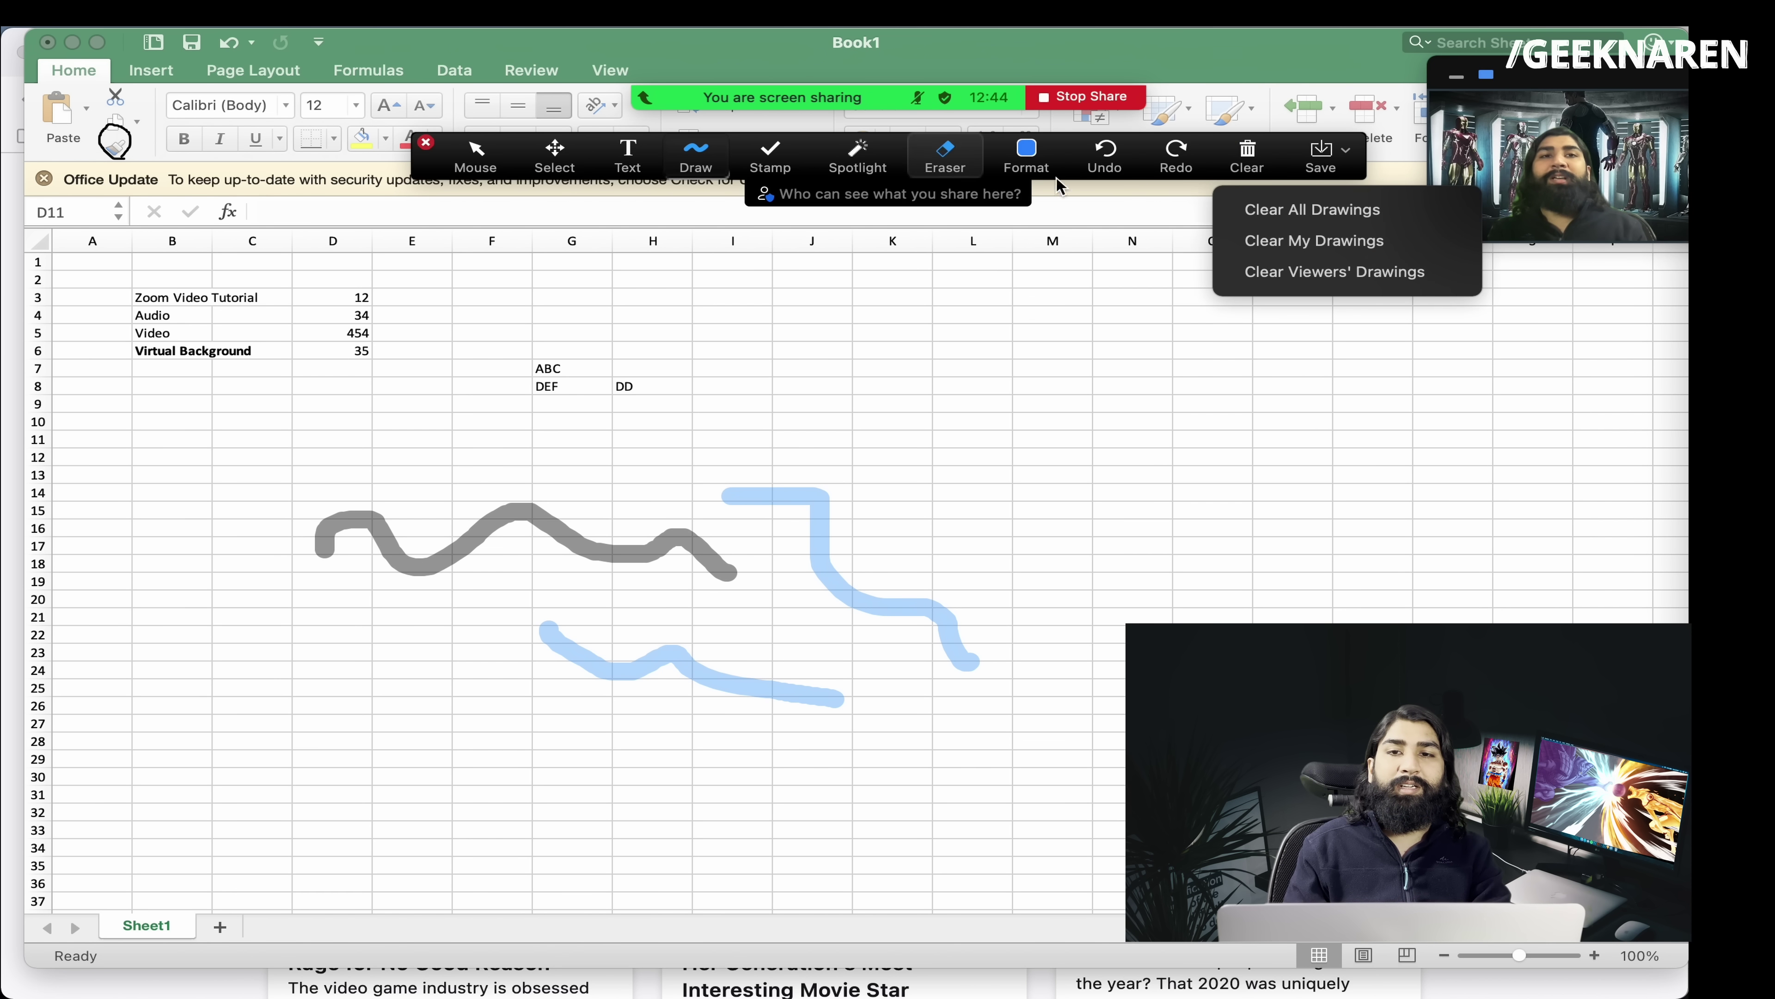
pyautogui.click(1286, 209)
pyautogui.click(858, 154)
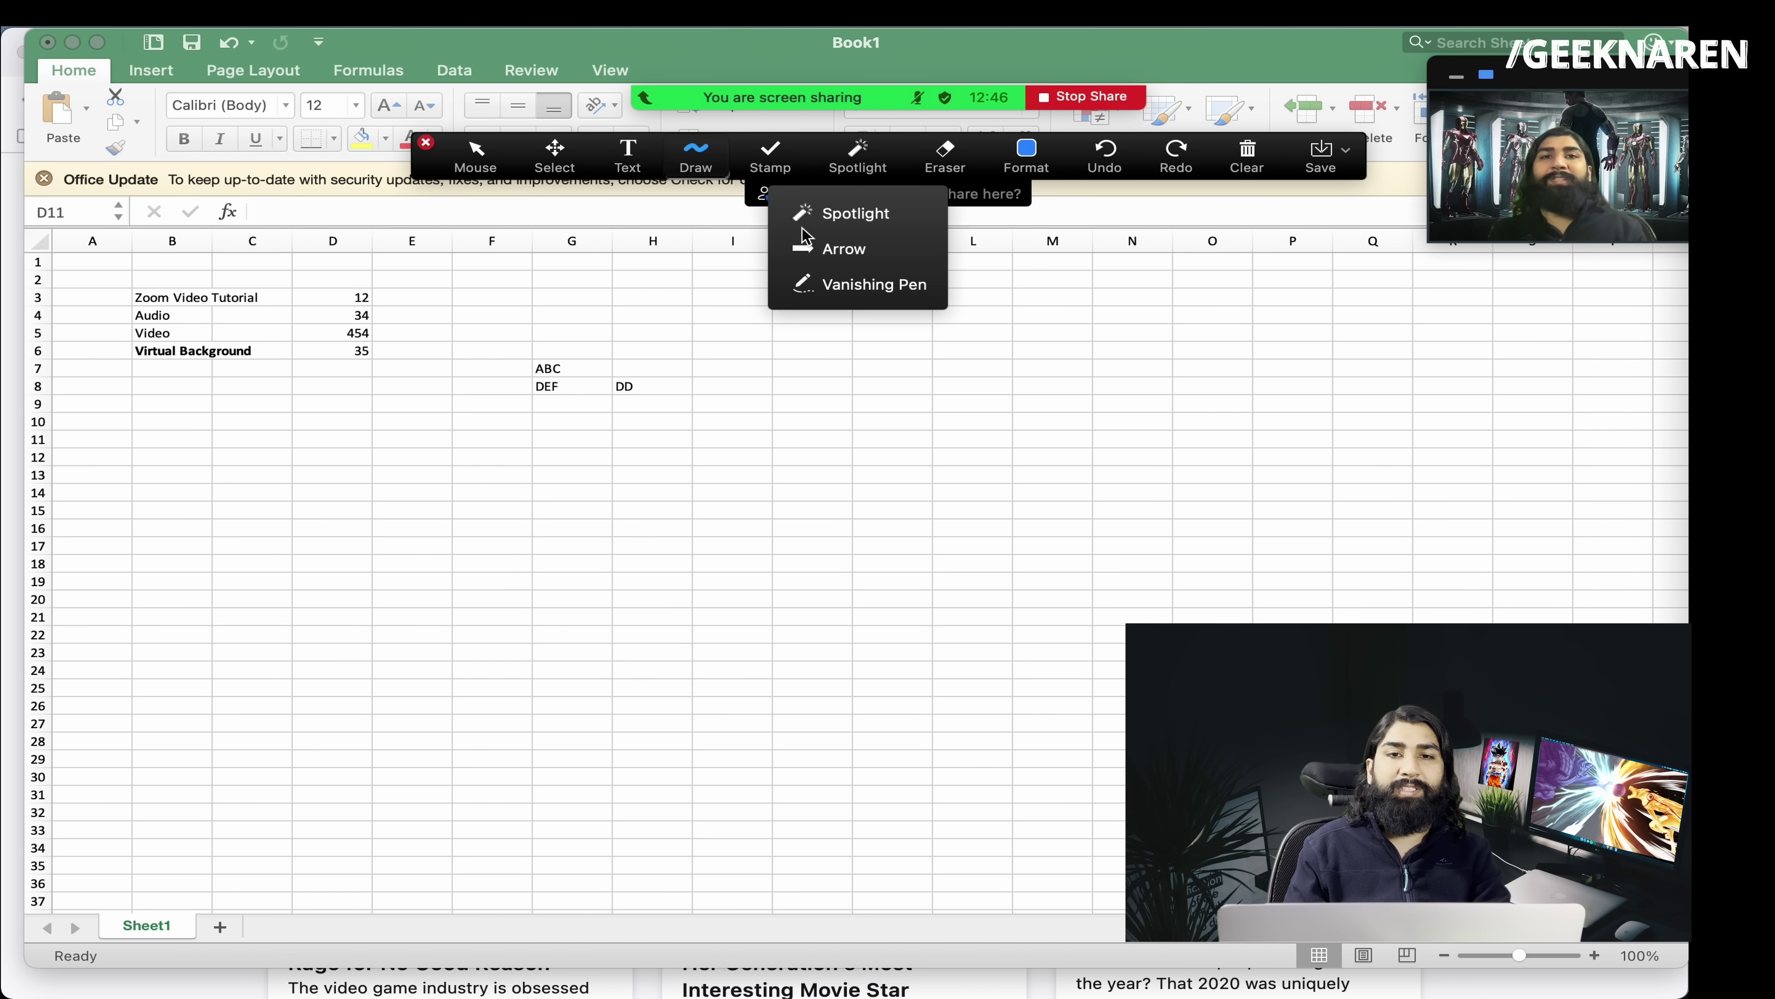
pyautogui.click(845, 215)
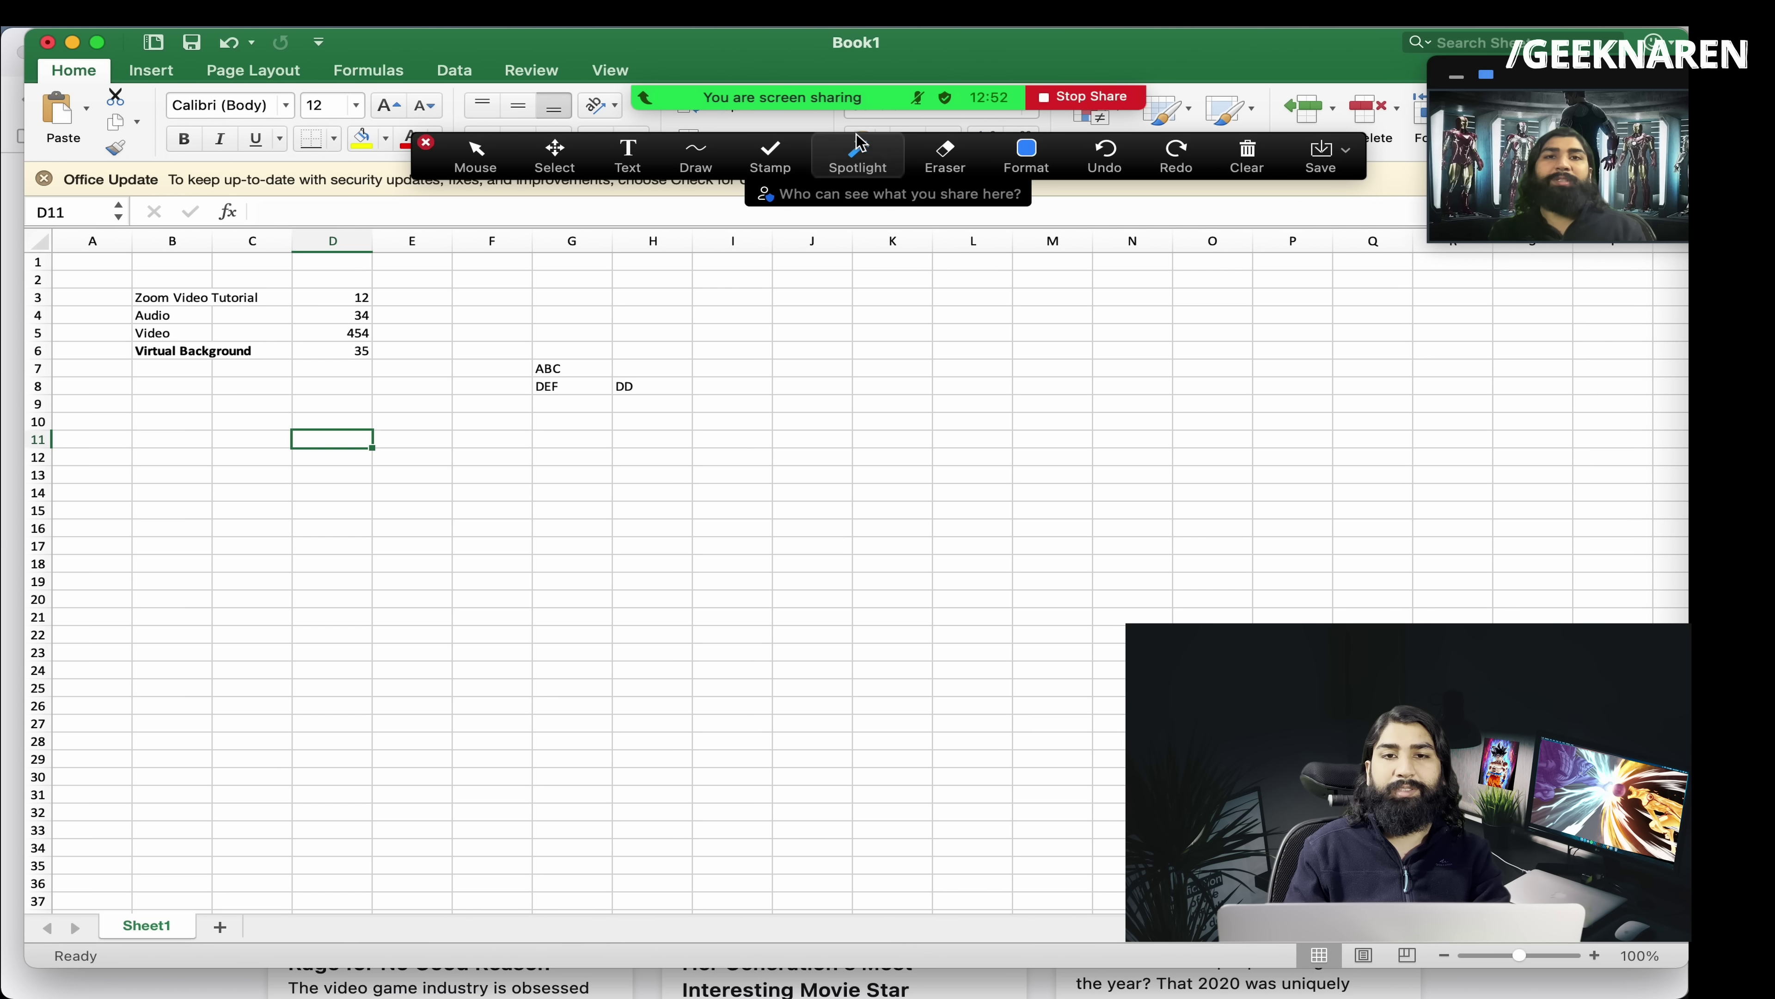
pyautogui.click(862, 155)
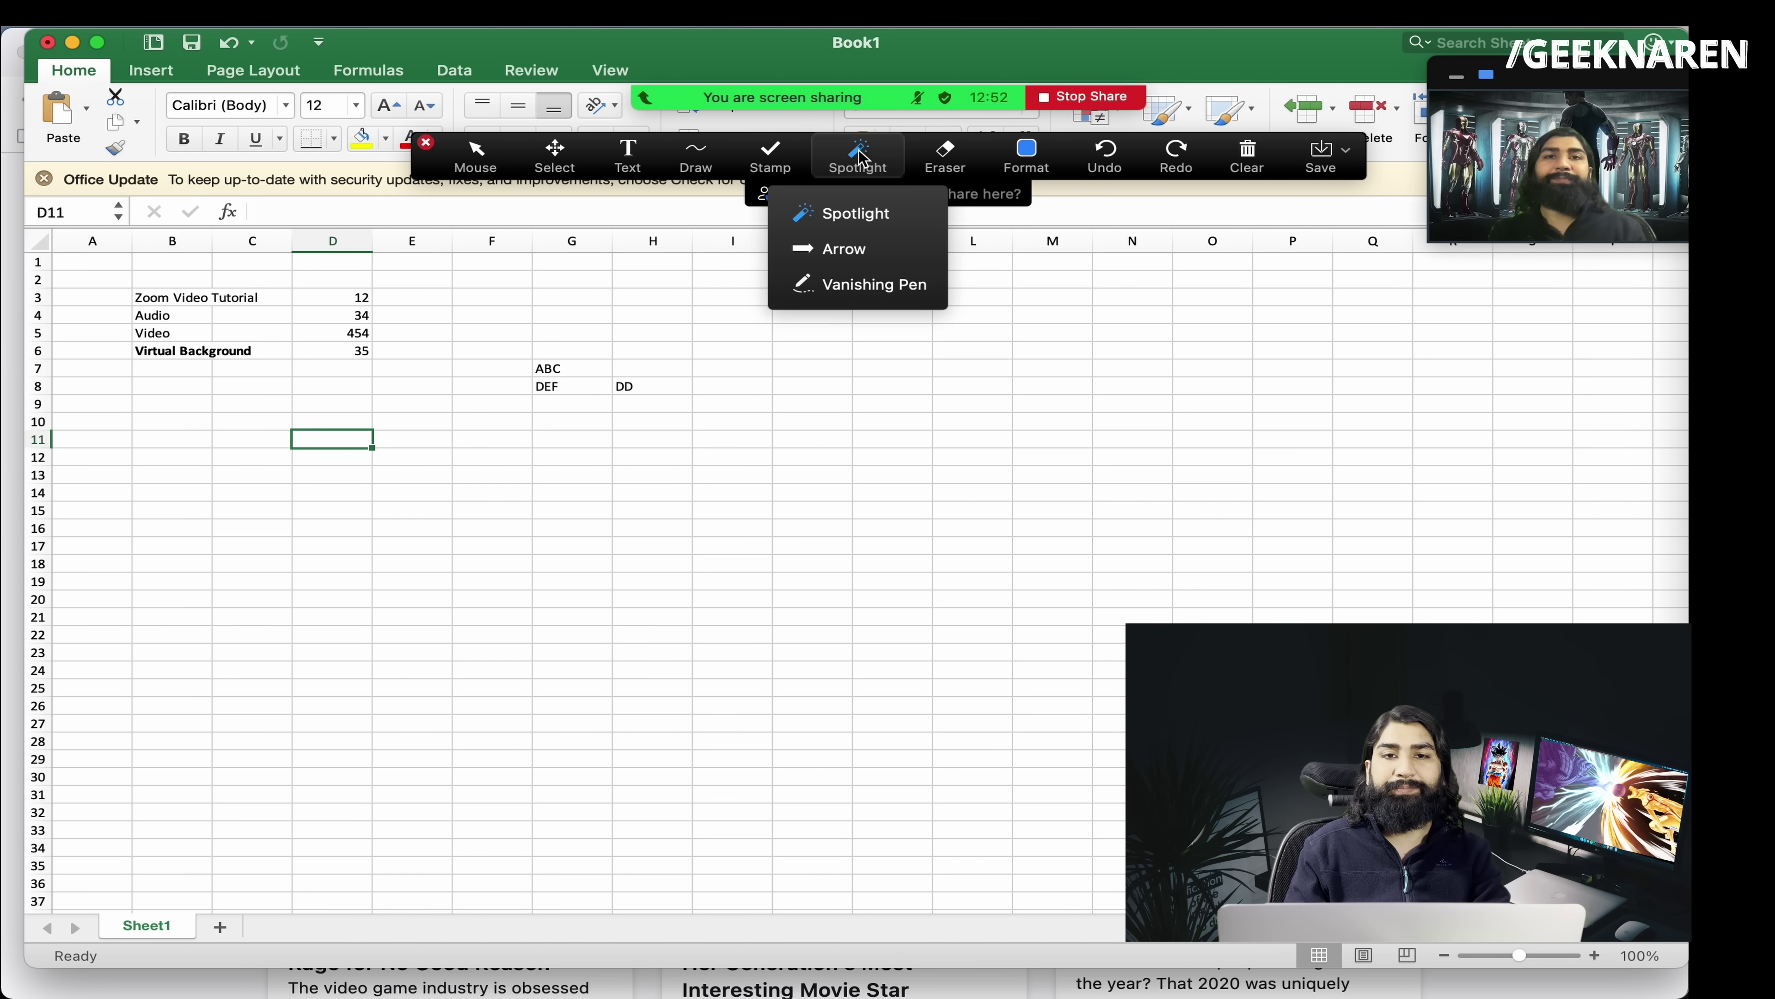
# - Place several star stamps over the empty cells around the ABC, DEF and DD entries
pyautogui.click(771, 155)
pyautogui.click(724, 264)
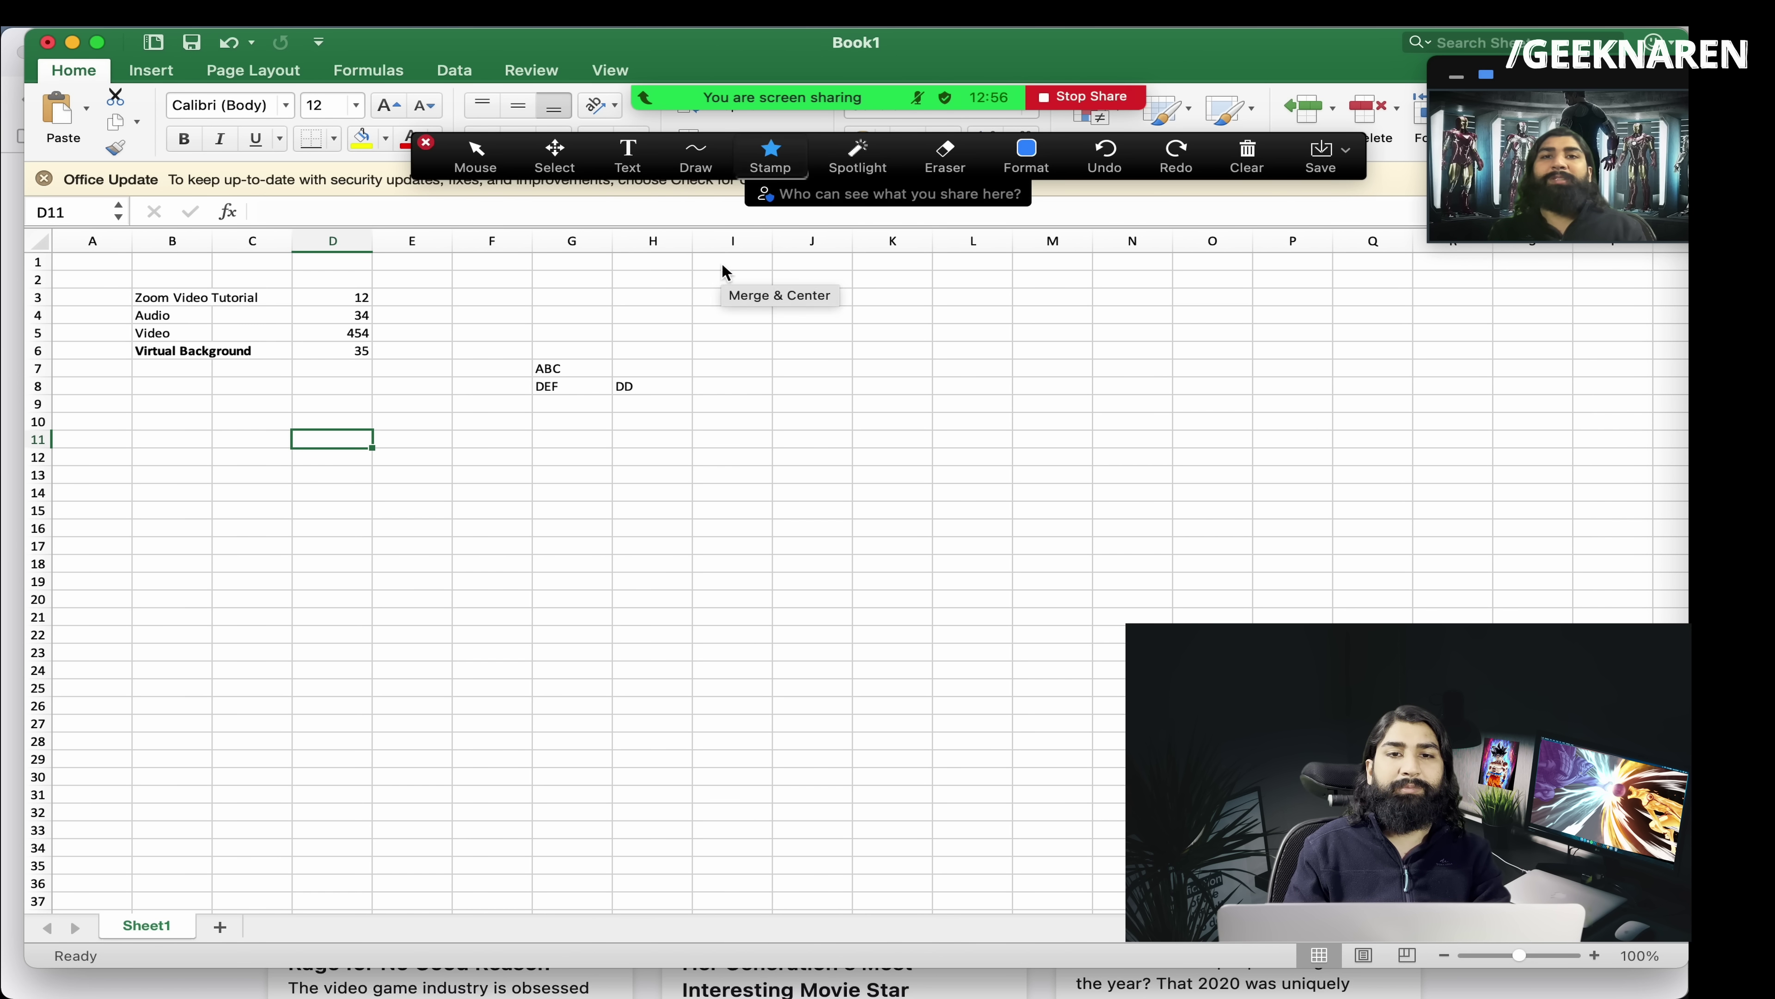
pyautogui.click(371, 481)
pyautogui.click(790, 562)
pyautogui.click(848, 424)
pyautogui.click(499, 593)
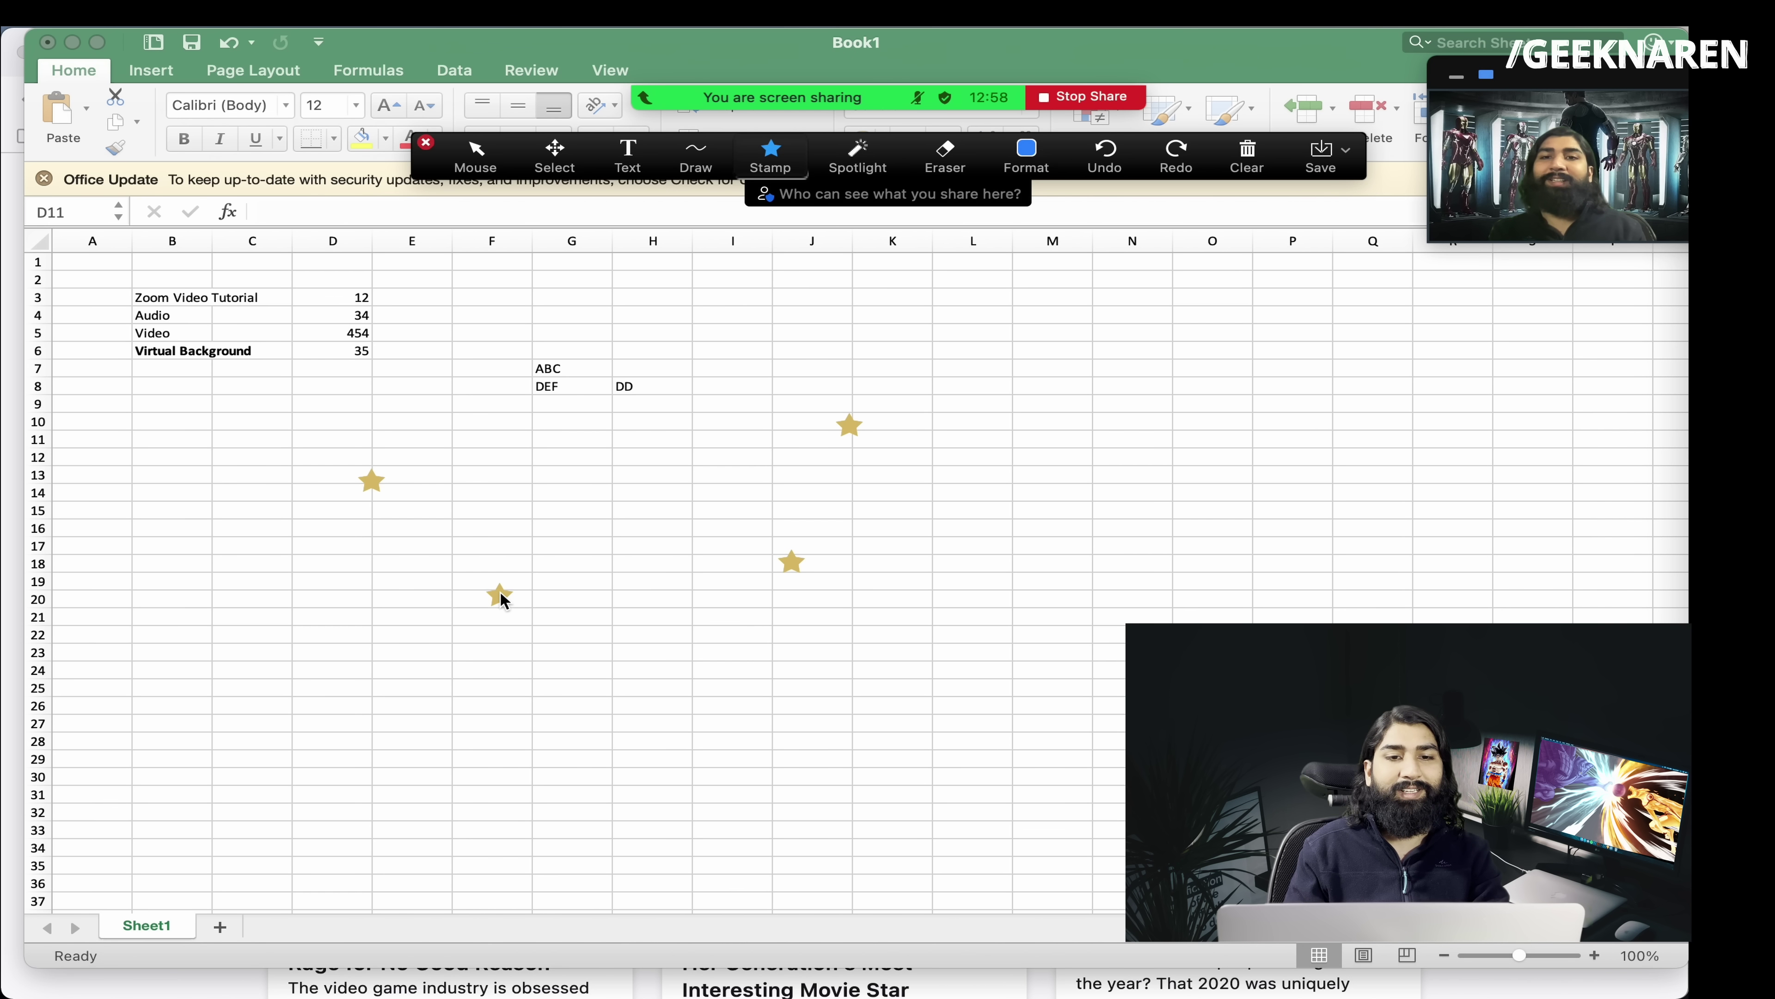
pyautogui.click(596, 415)
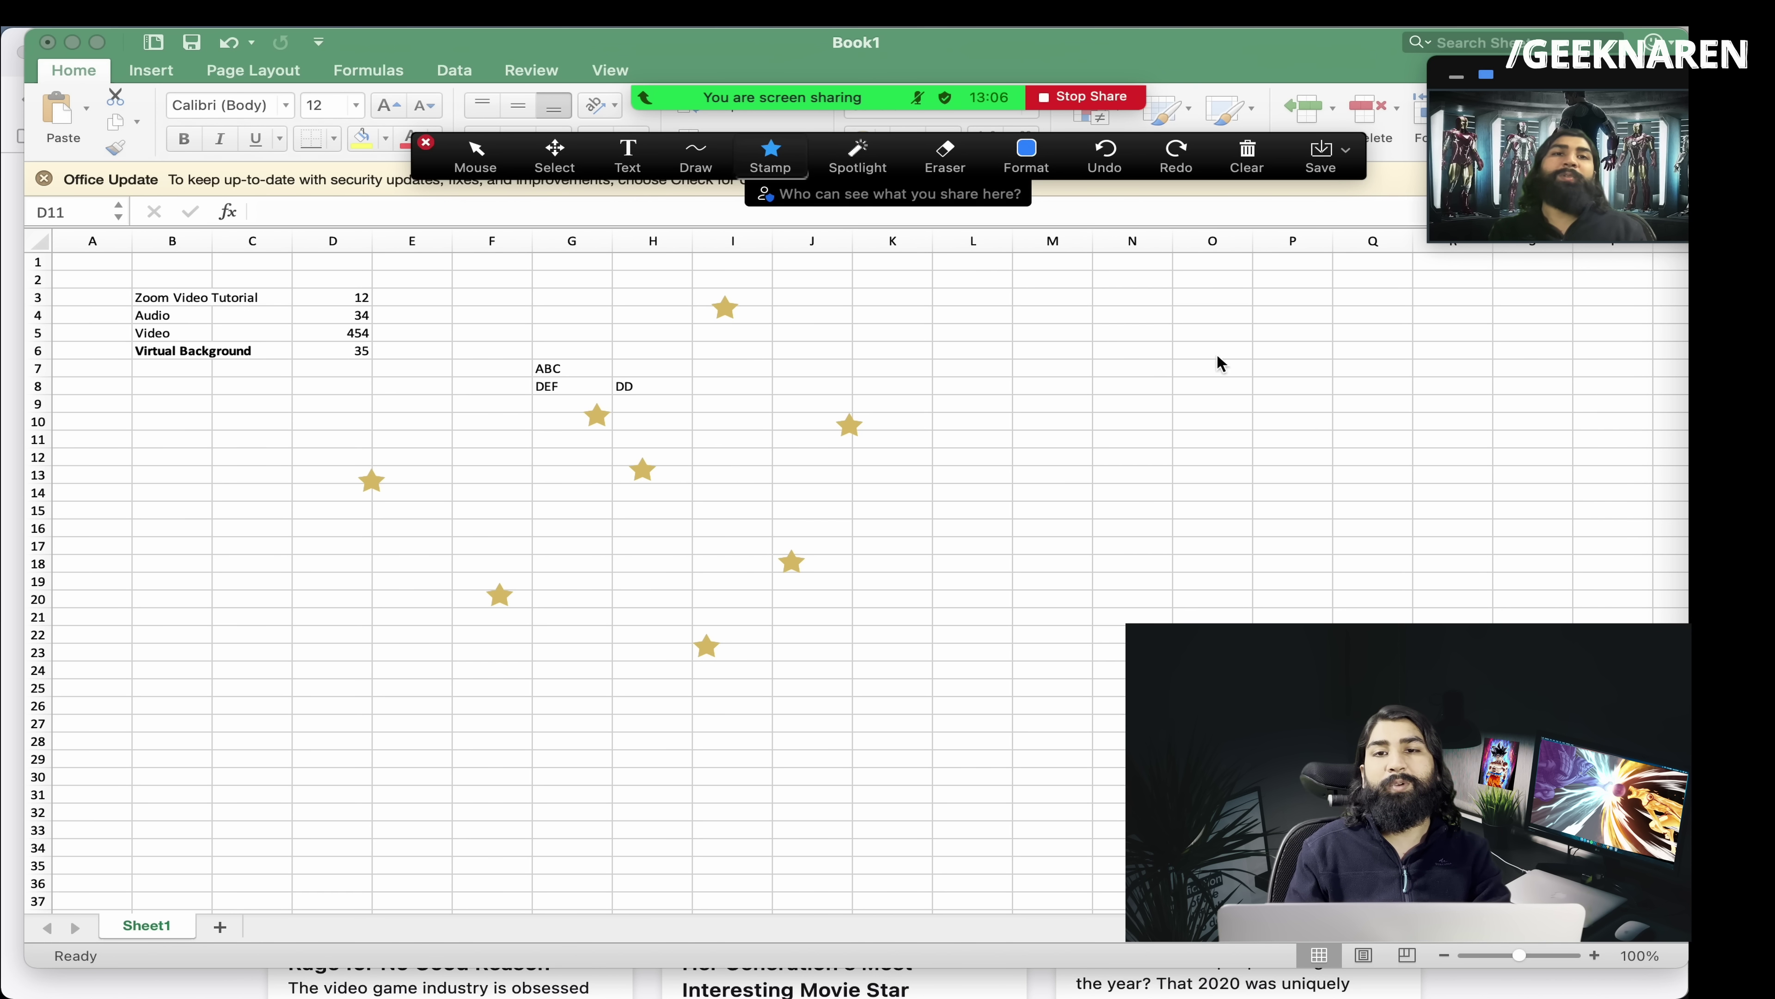
# - Clear only your own drawings to remove the star stamps from the shared screen
pyautogui.click(1247, 156)
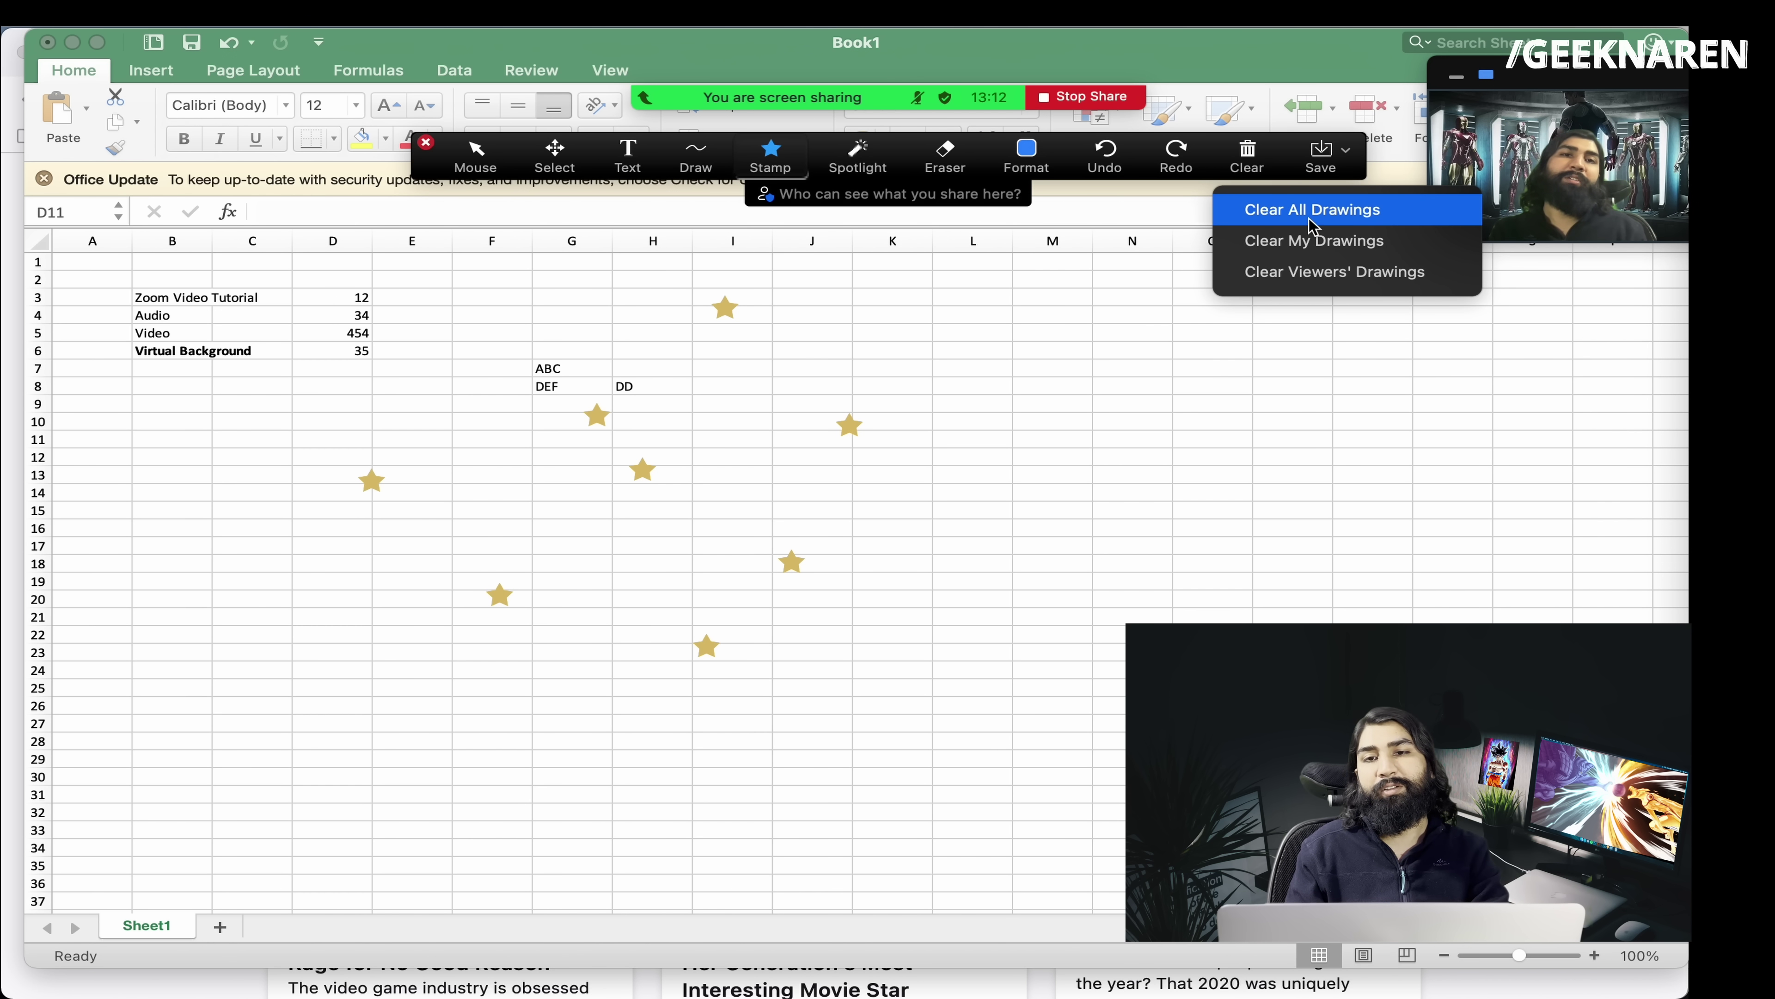
pyautogui.click(1332, 241)
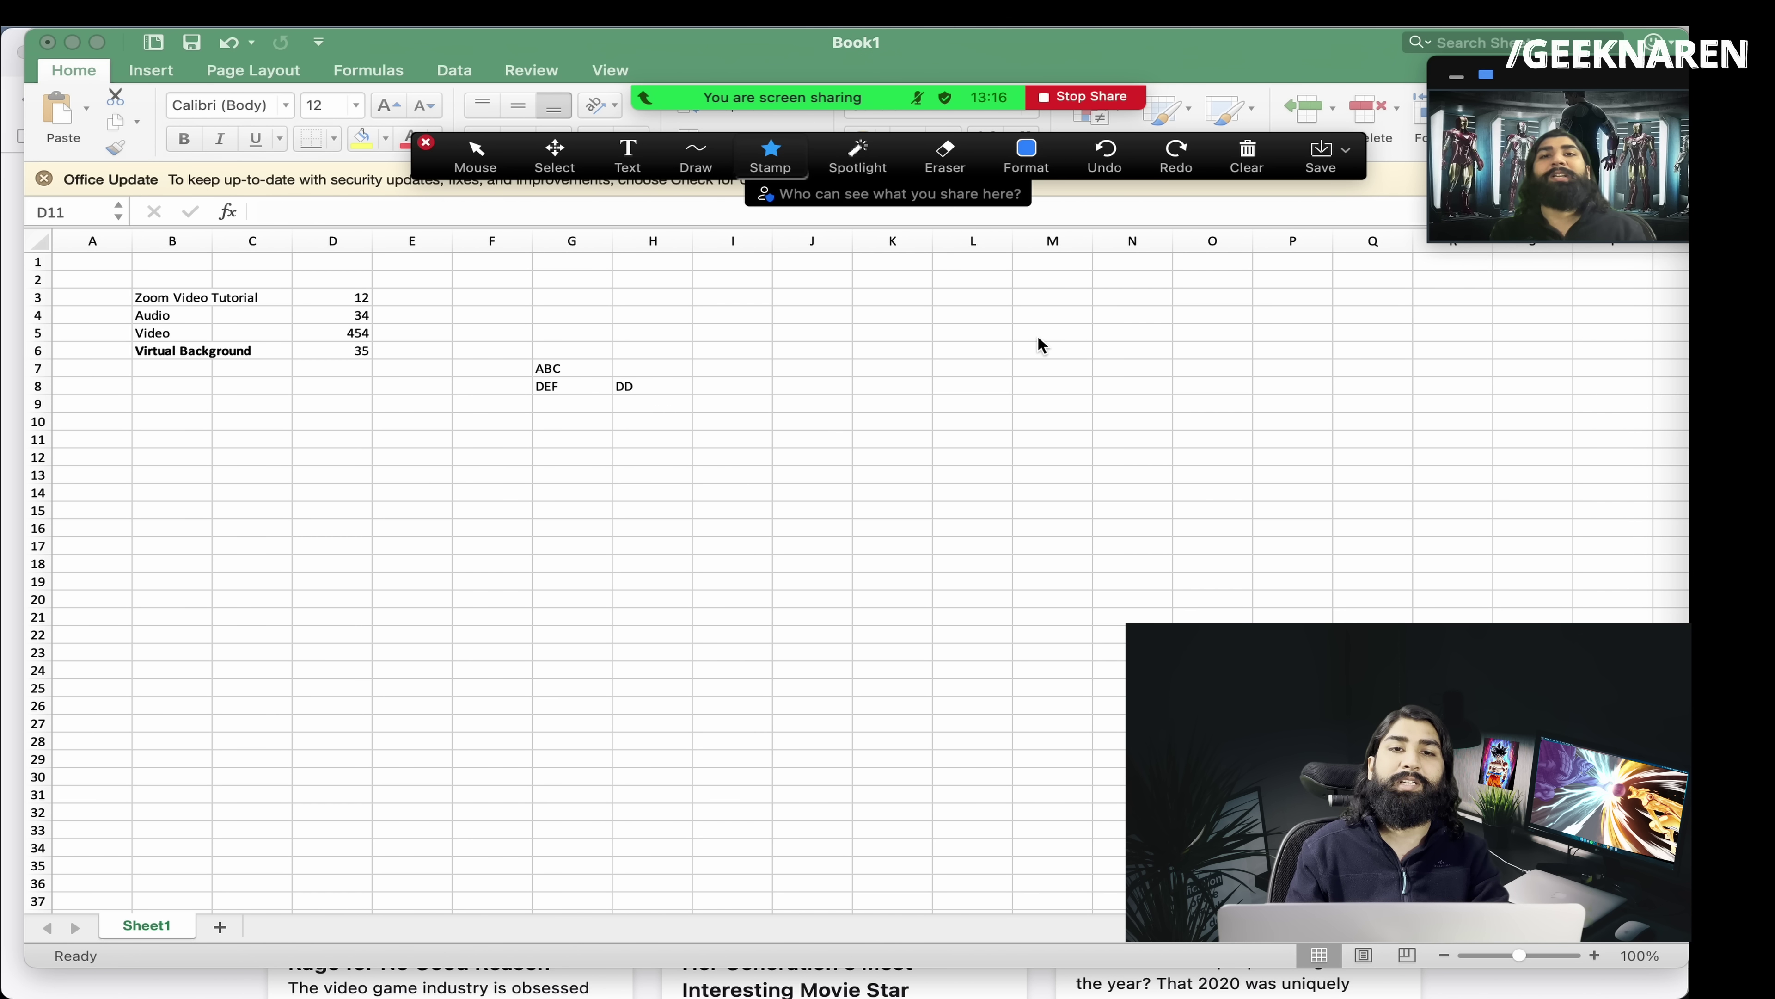
pyautogui.moveTo(1157, 82)
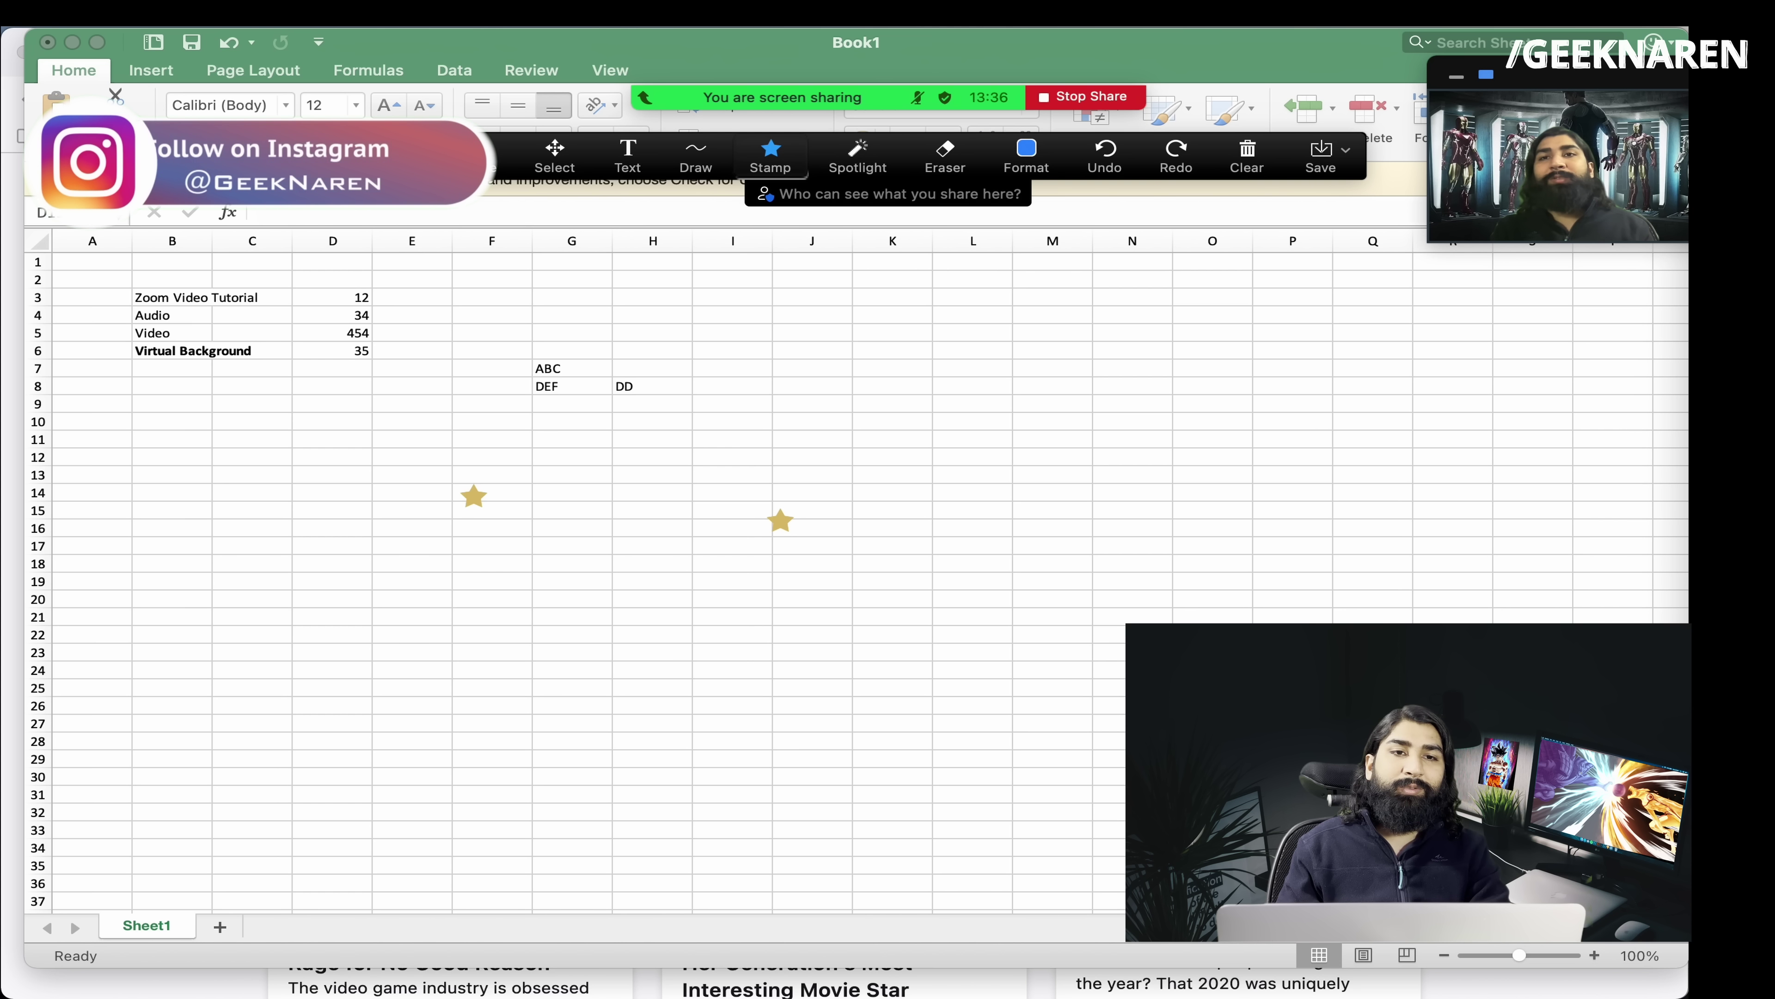
# - Show the Excel workbook and the Firefox new tab page in turn while sharing the whole desktop, and return to Excel
pyautogui.moveTo(838, 103)
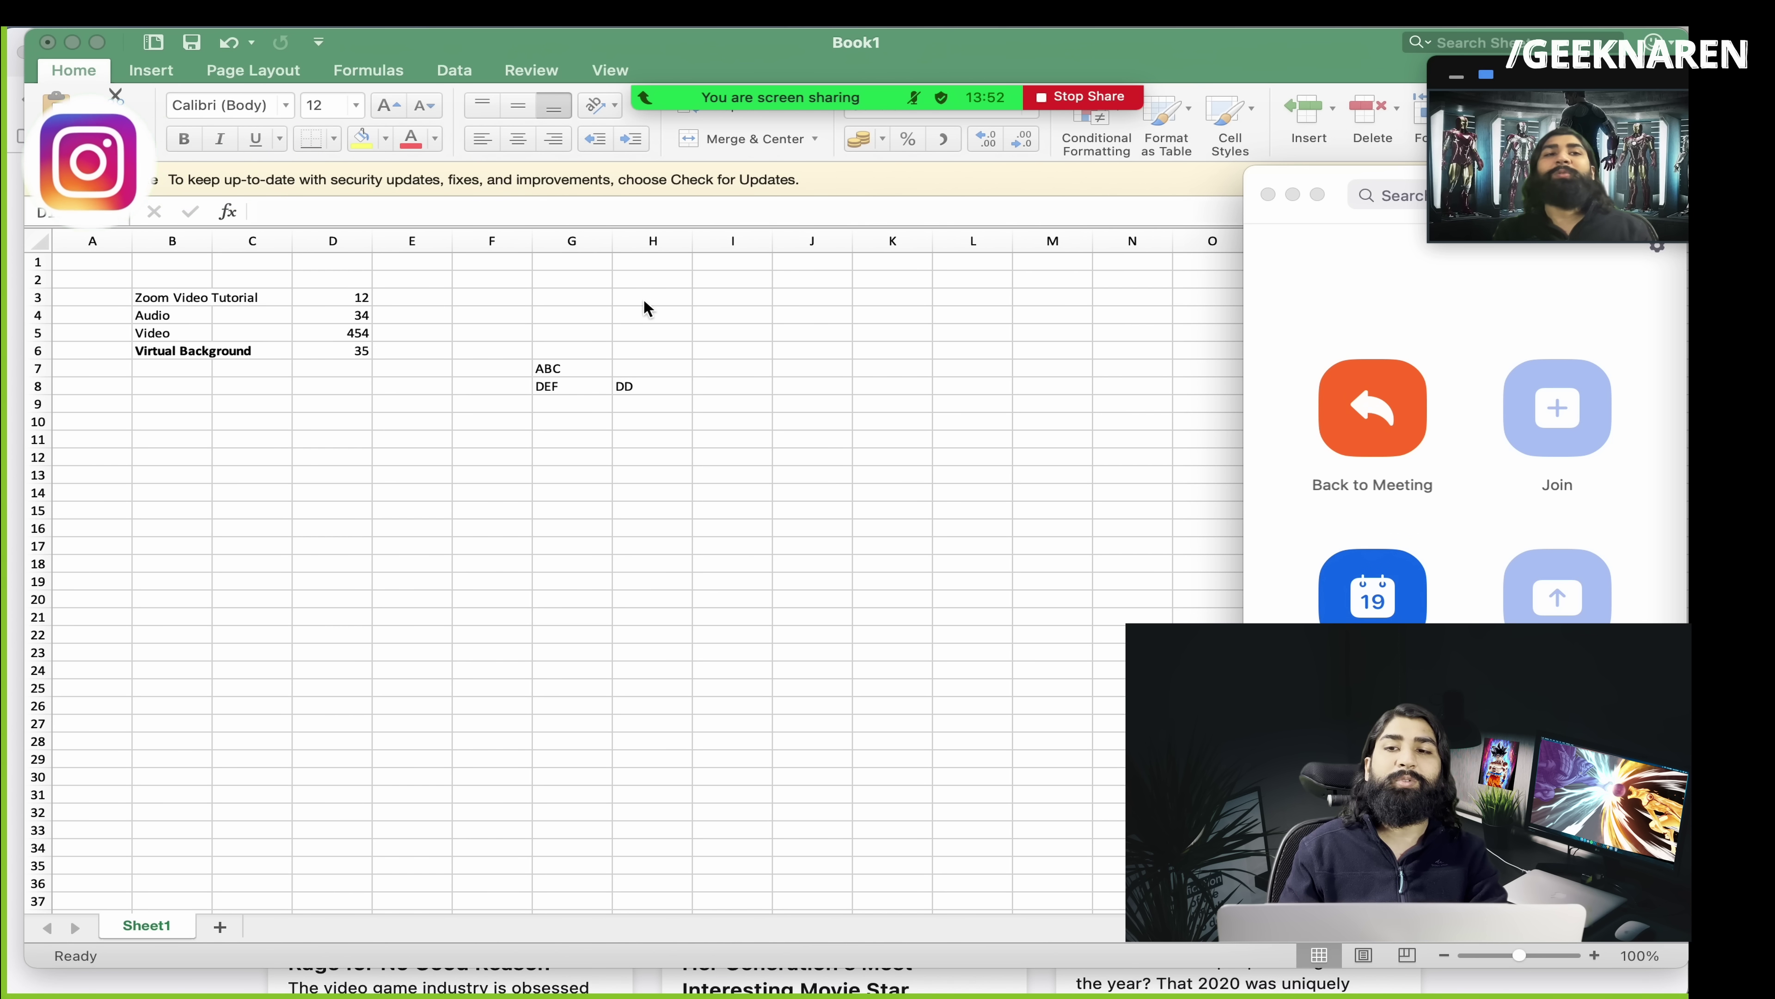
pyautogui.click(616, 308)
pyautogui.click(386, 434)
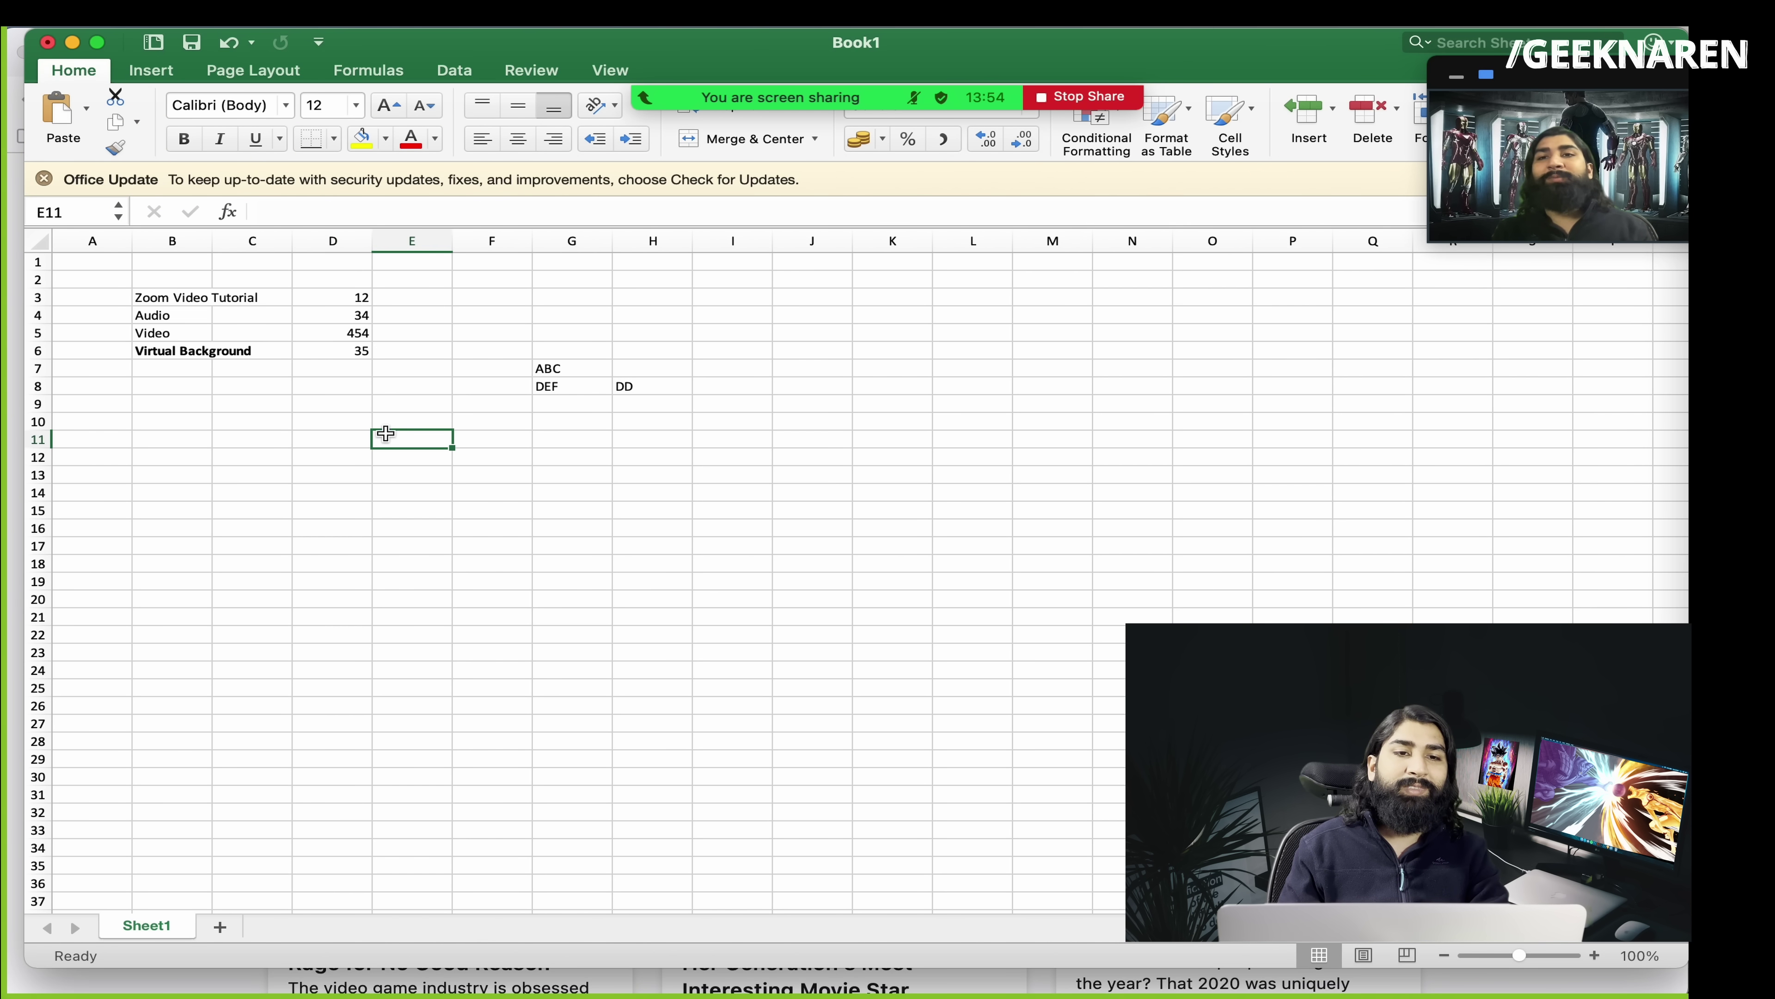
pyautogui.click(253, 391)
pyautogui.click(201, 453)
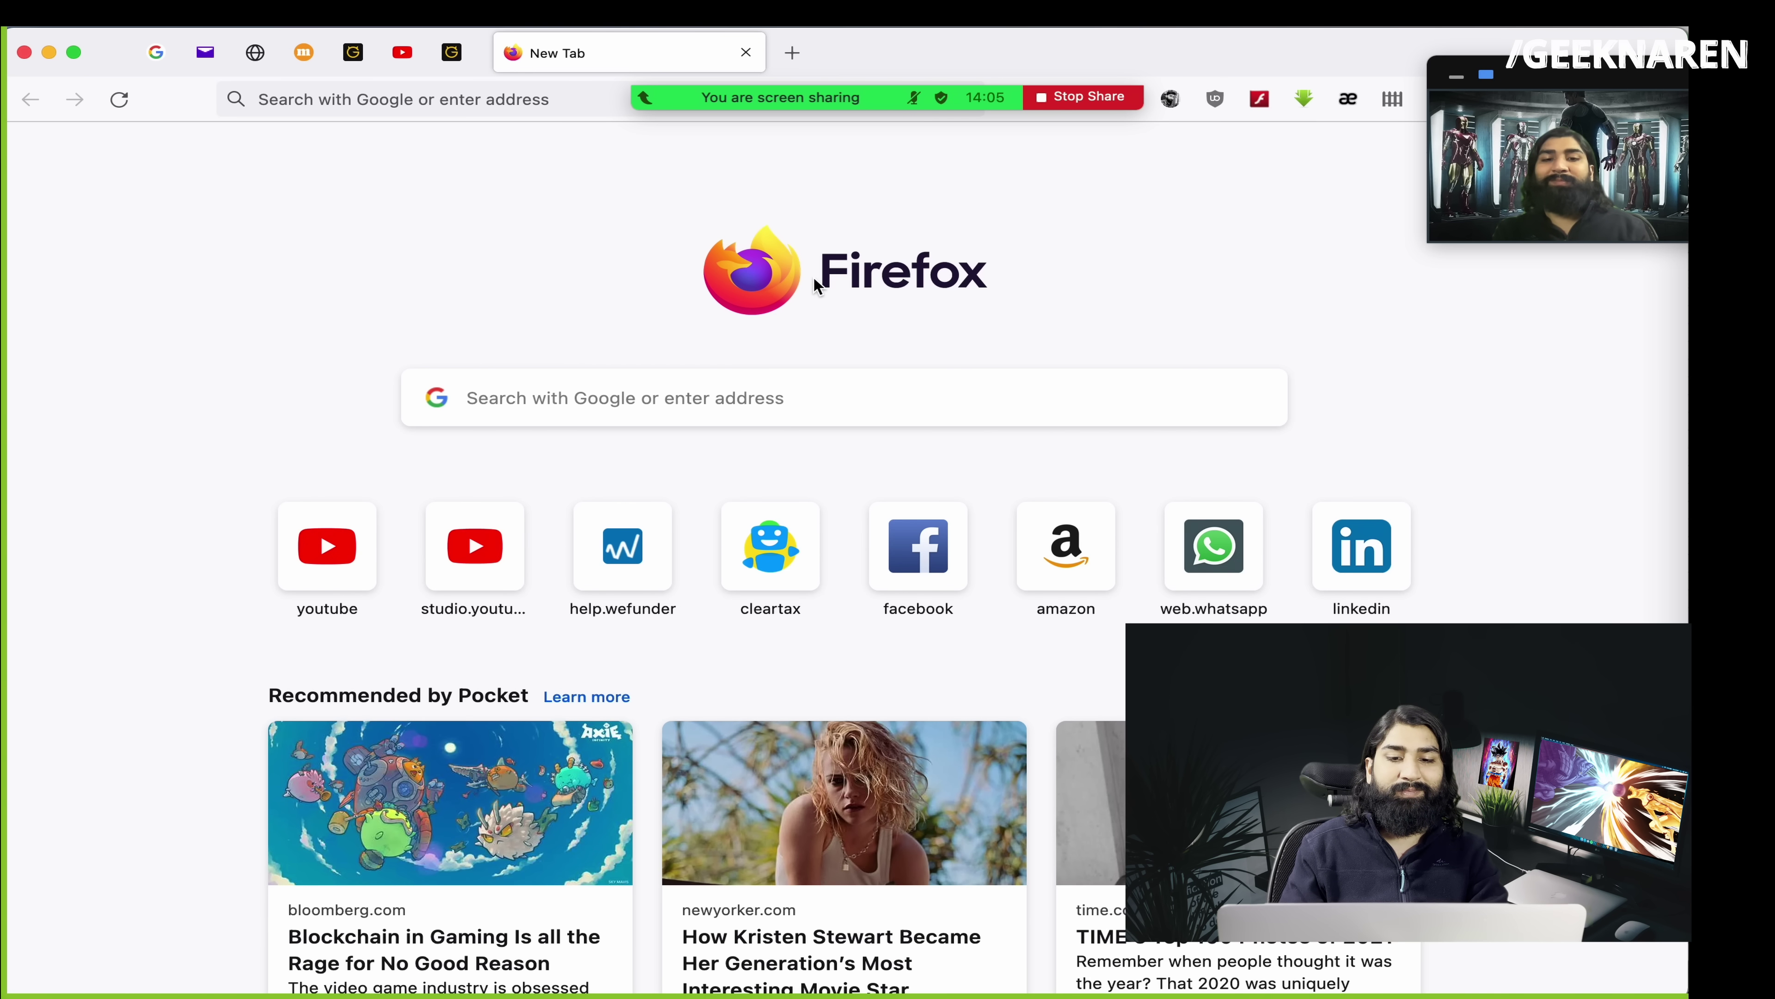
pyautogui.scroll(-1, 818, 287)
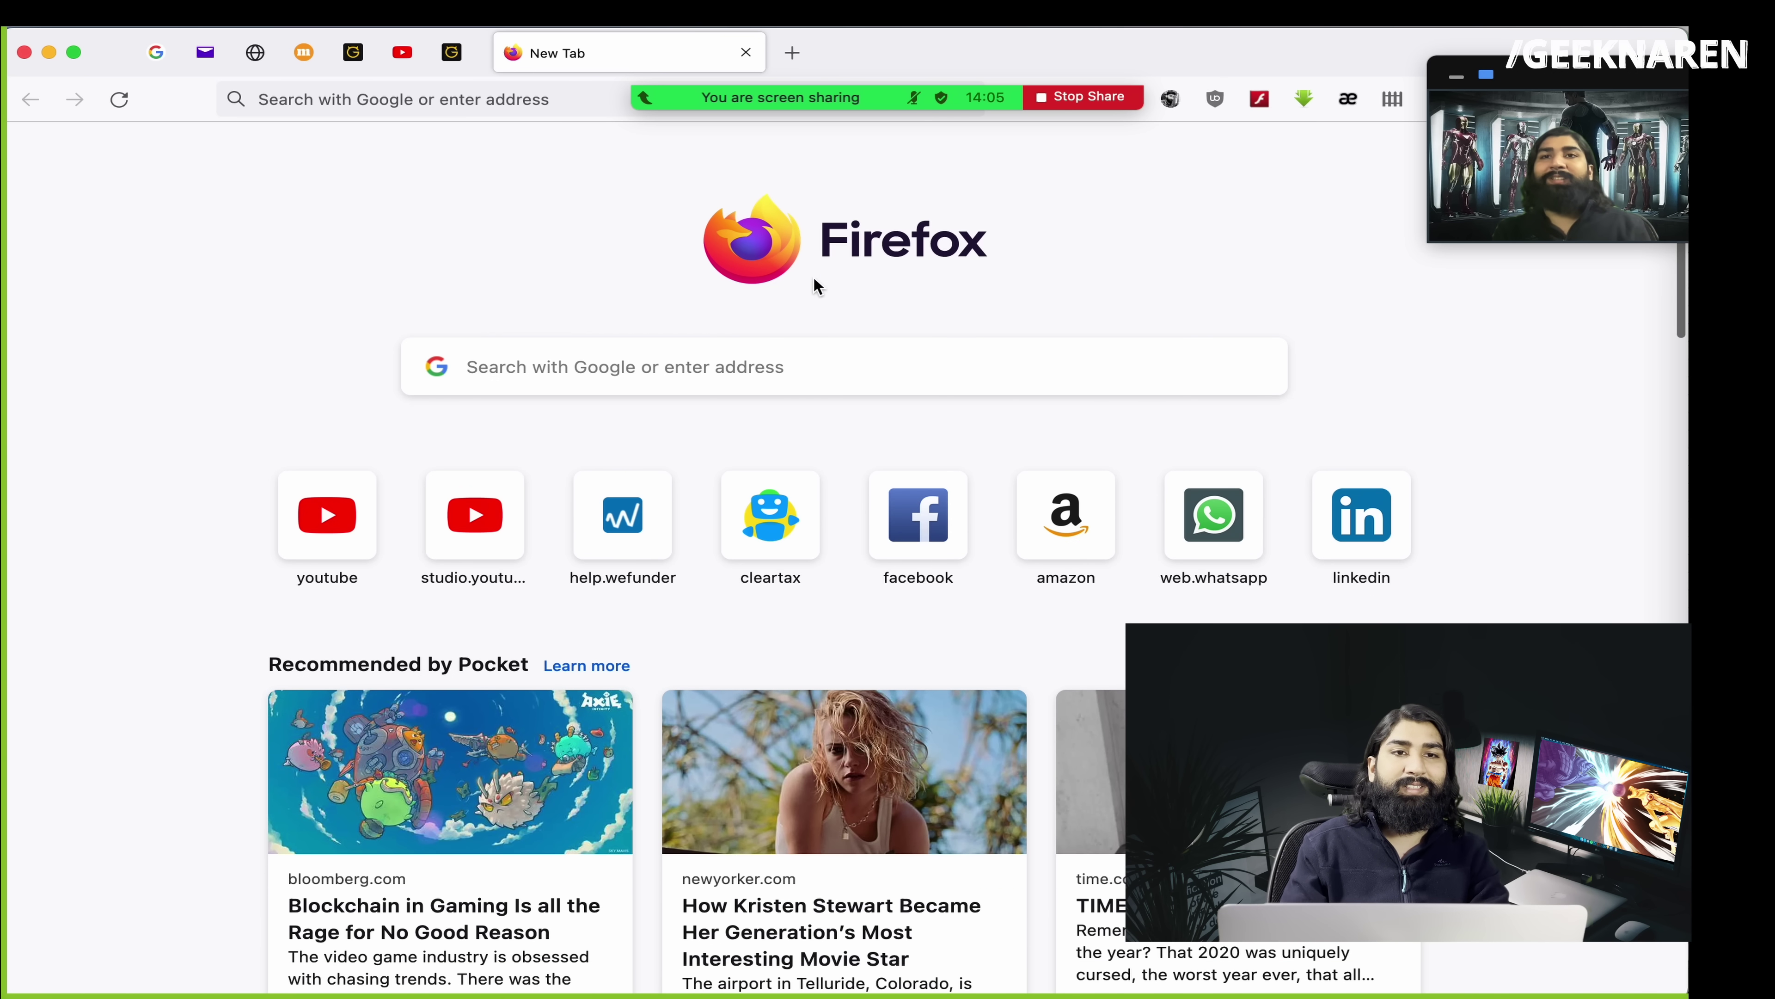
pyautogui.press('super+Tab')
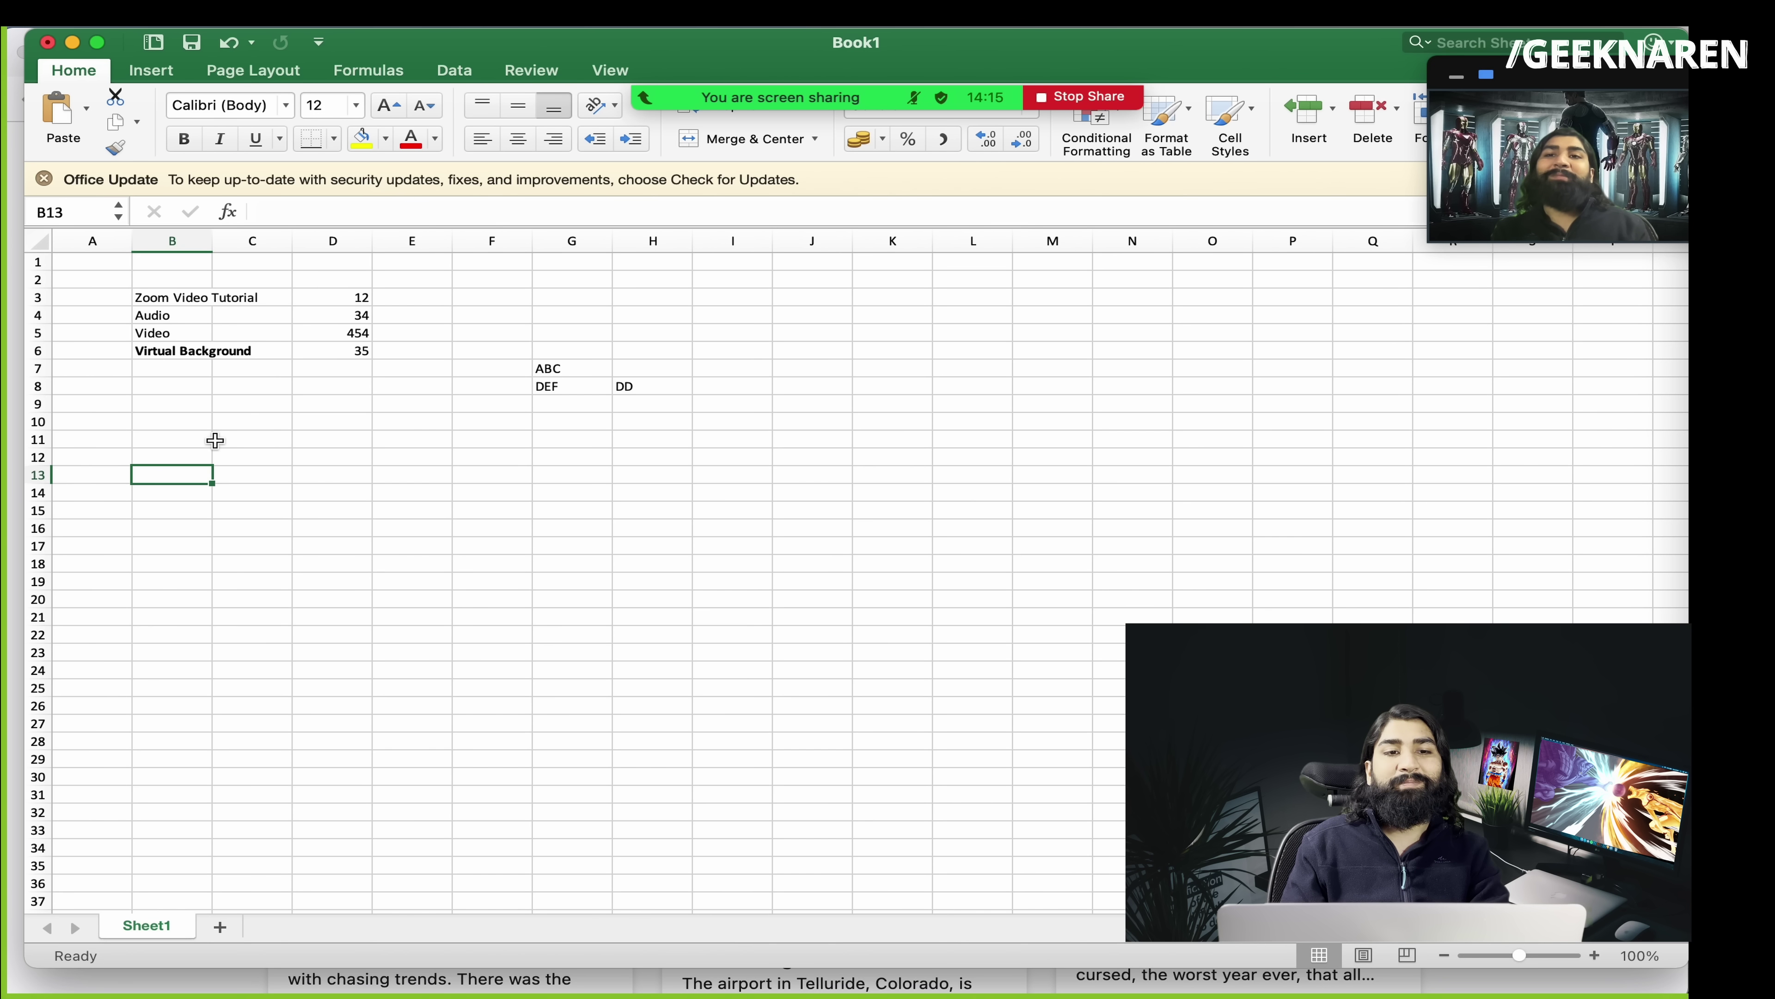
pyautogui.click(215, 439)
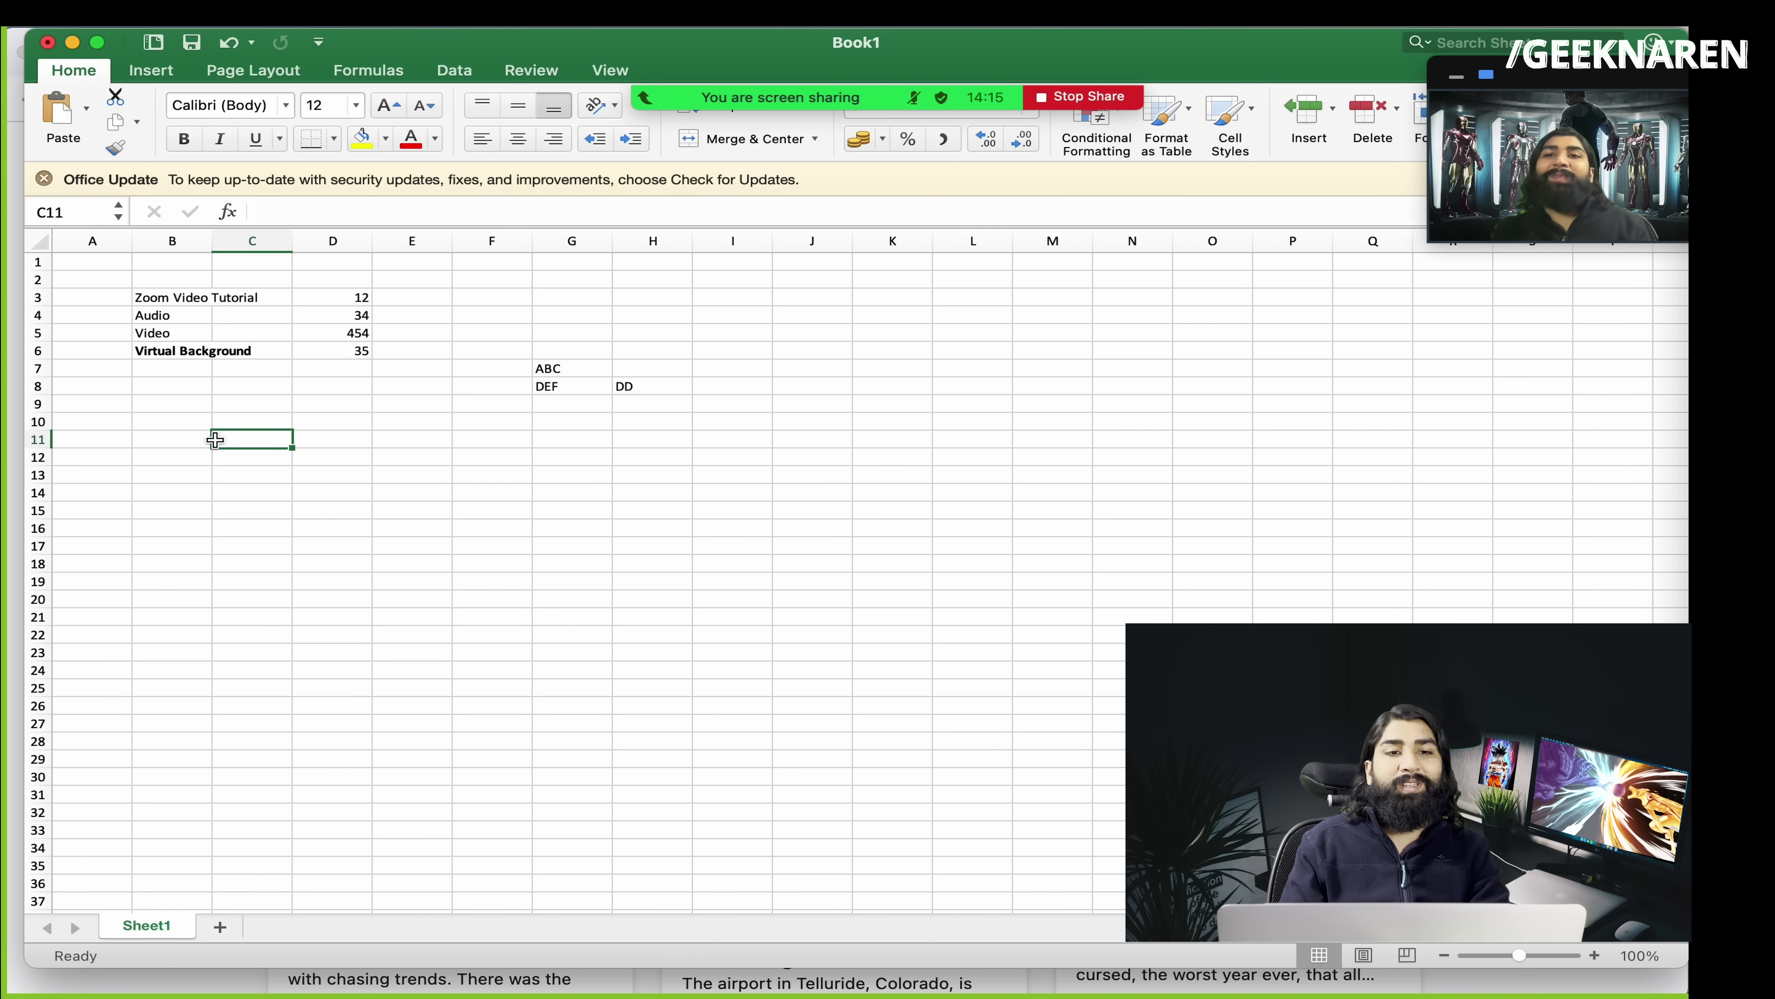
# - Pause the screen share and move around Excel and Firefox while it is paused, ending on cell F11 in Excel
pyautogui.moveTo(797, 94)
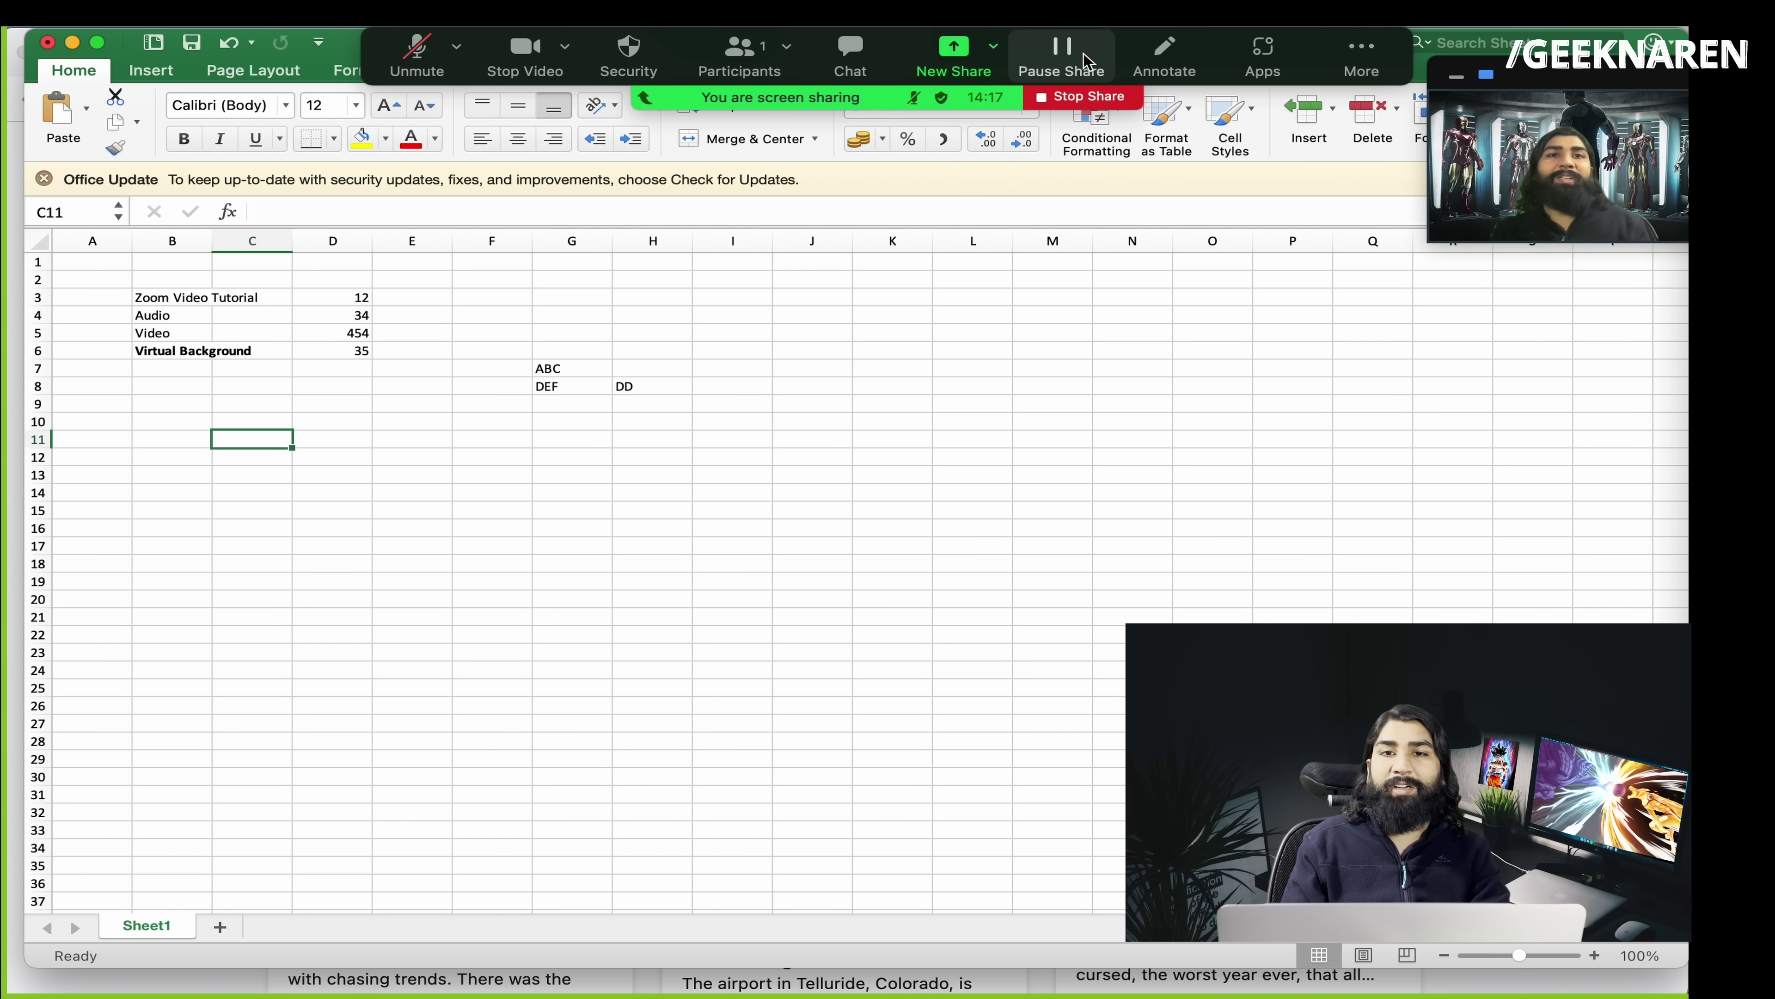
pyautogui.click(1062, 56)
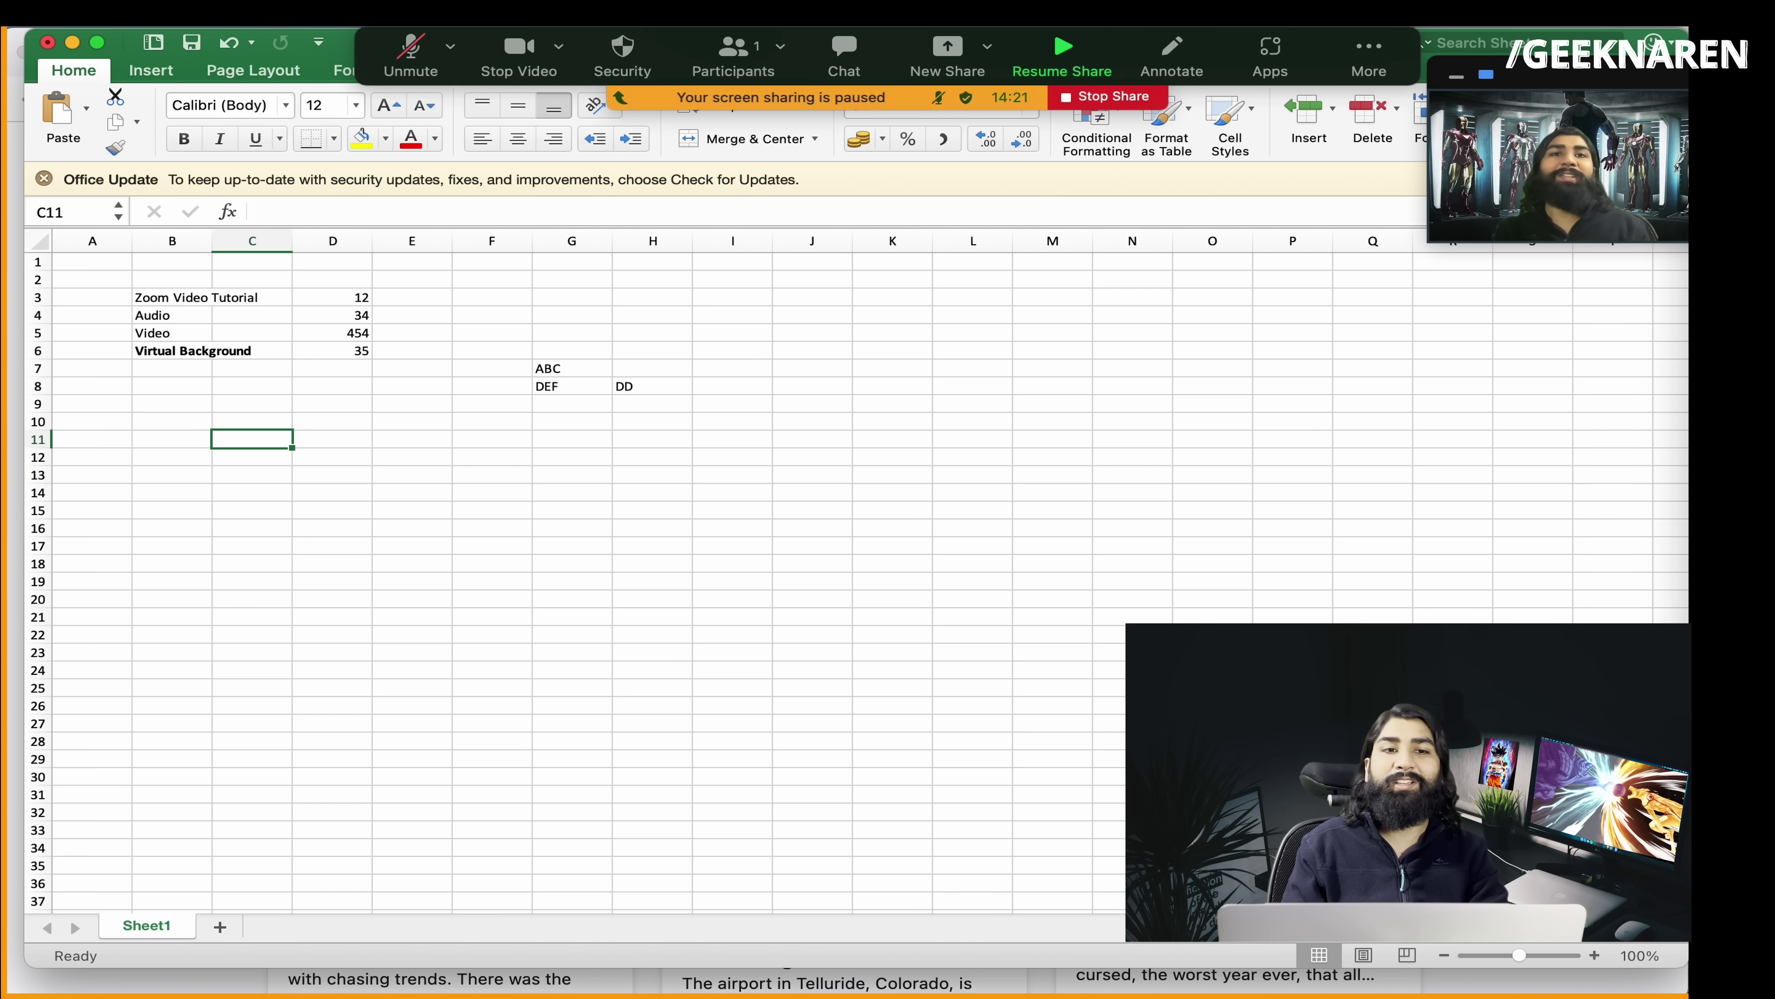
pyautogui.moveTo(187, 353); pyautogui.dragTo(183, 406)
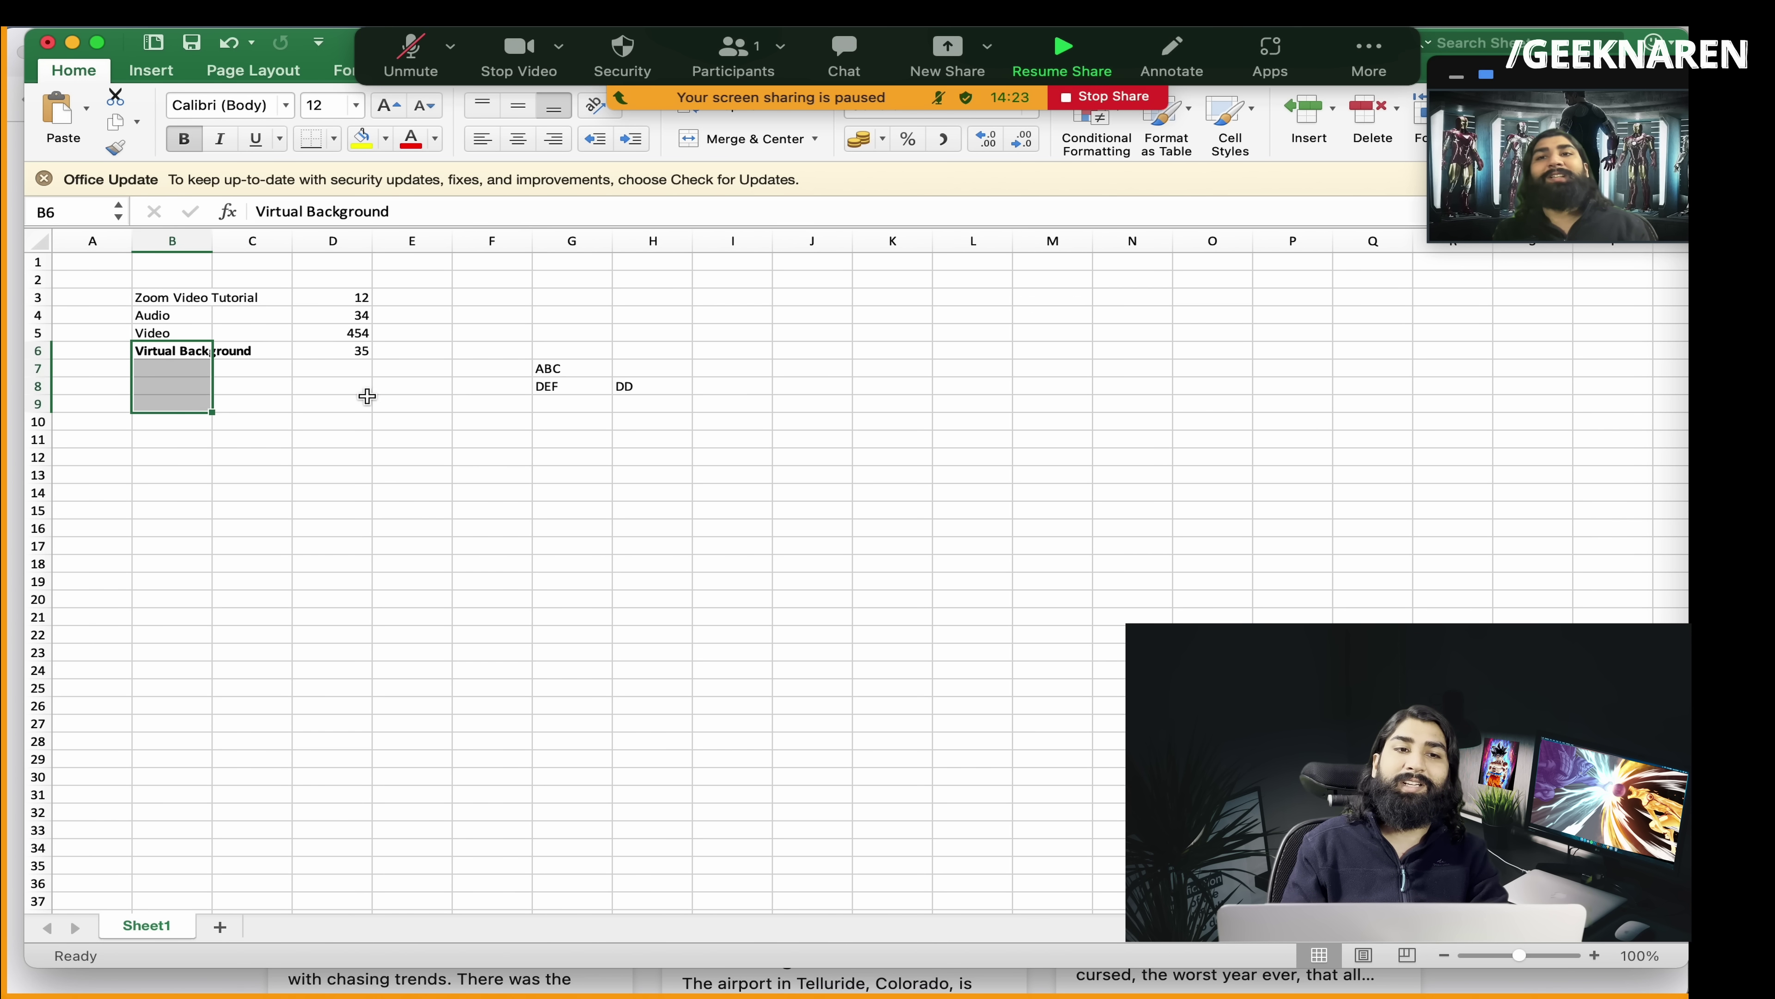
pyautogui.click(411, 403)
pyautogui.click(1684, 297)
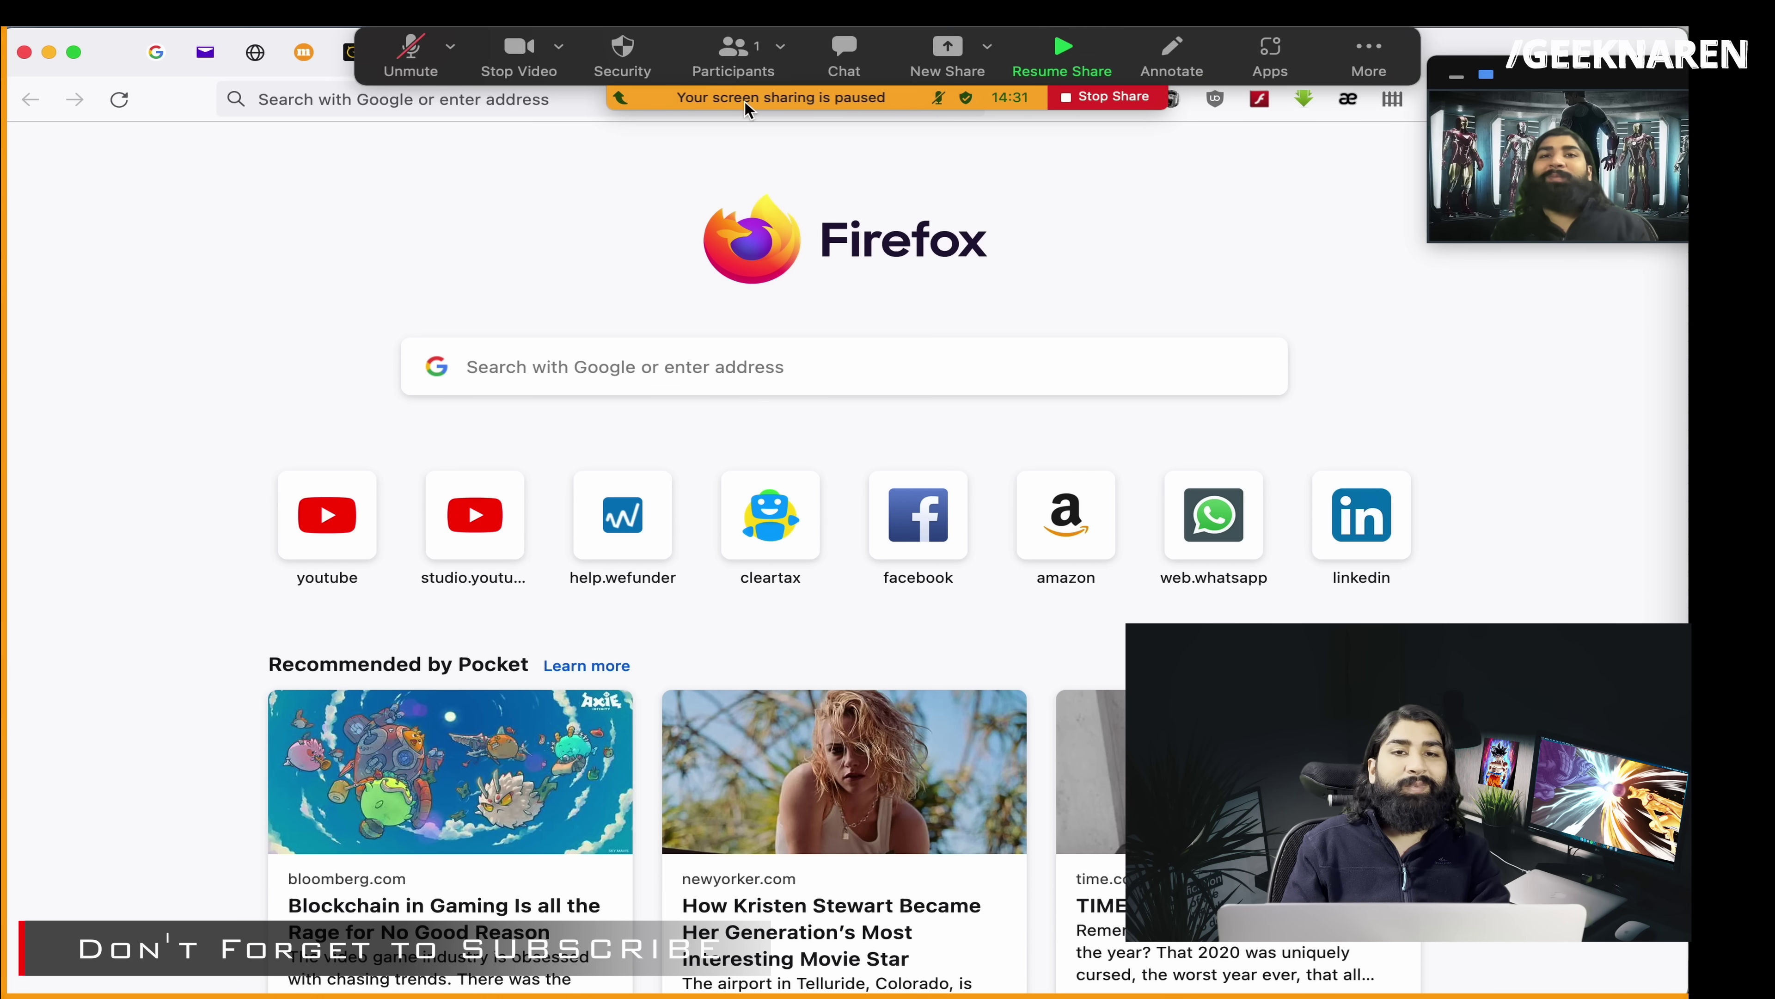
pyautogui.press('super+Tab')
pyautogui.click(471, 440)
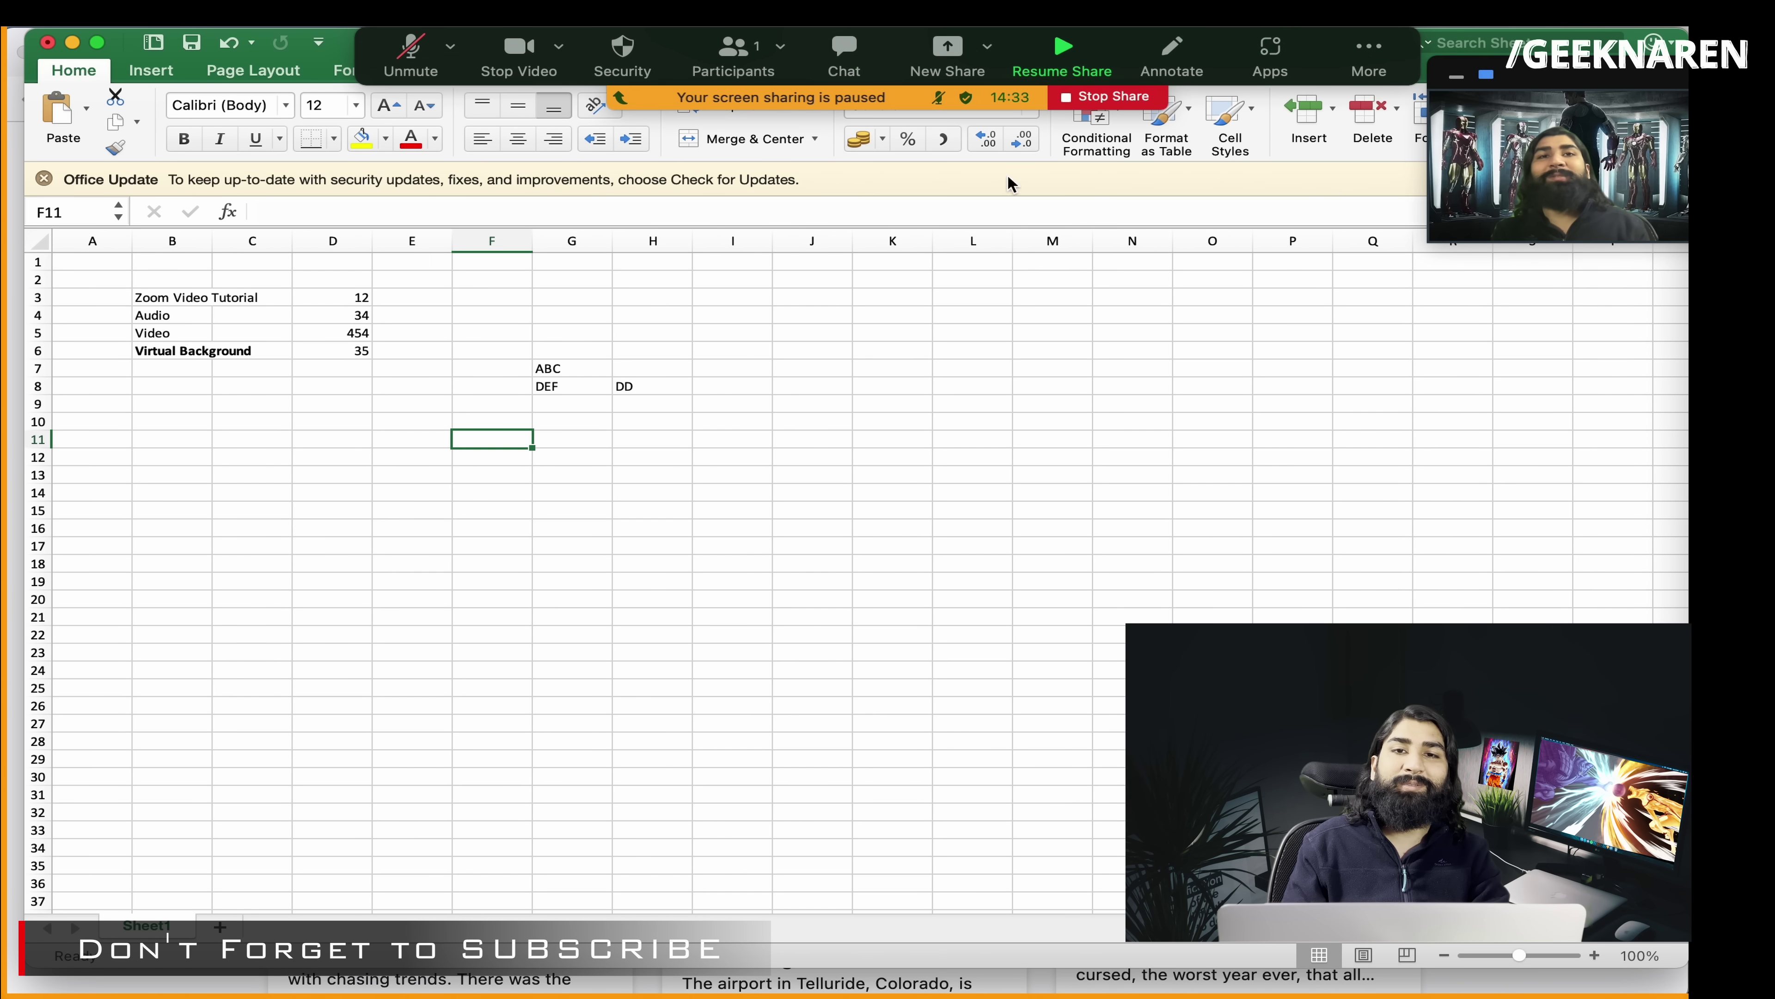
# - Resume the screen share and select cell B11 in the workbook
pyautogui.click(1062, 56)
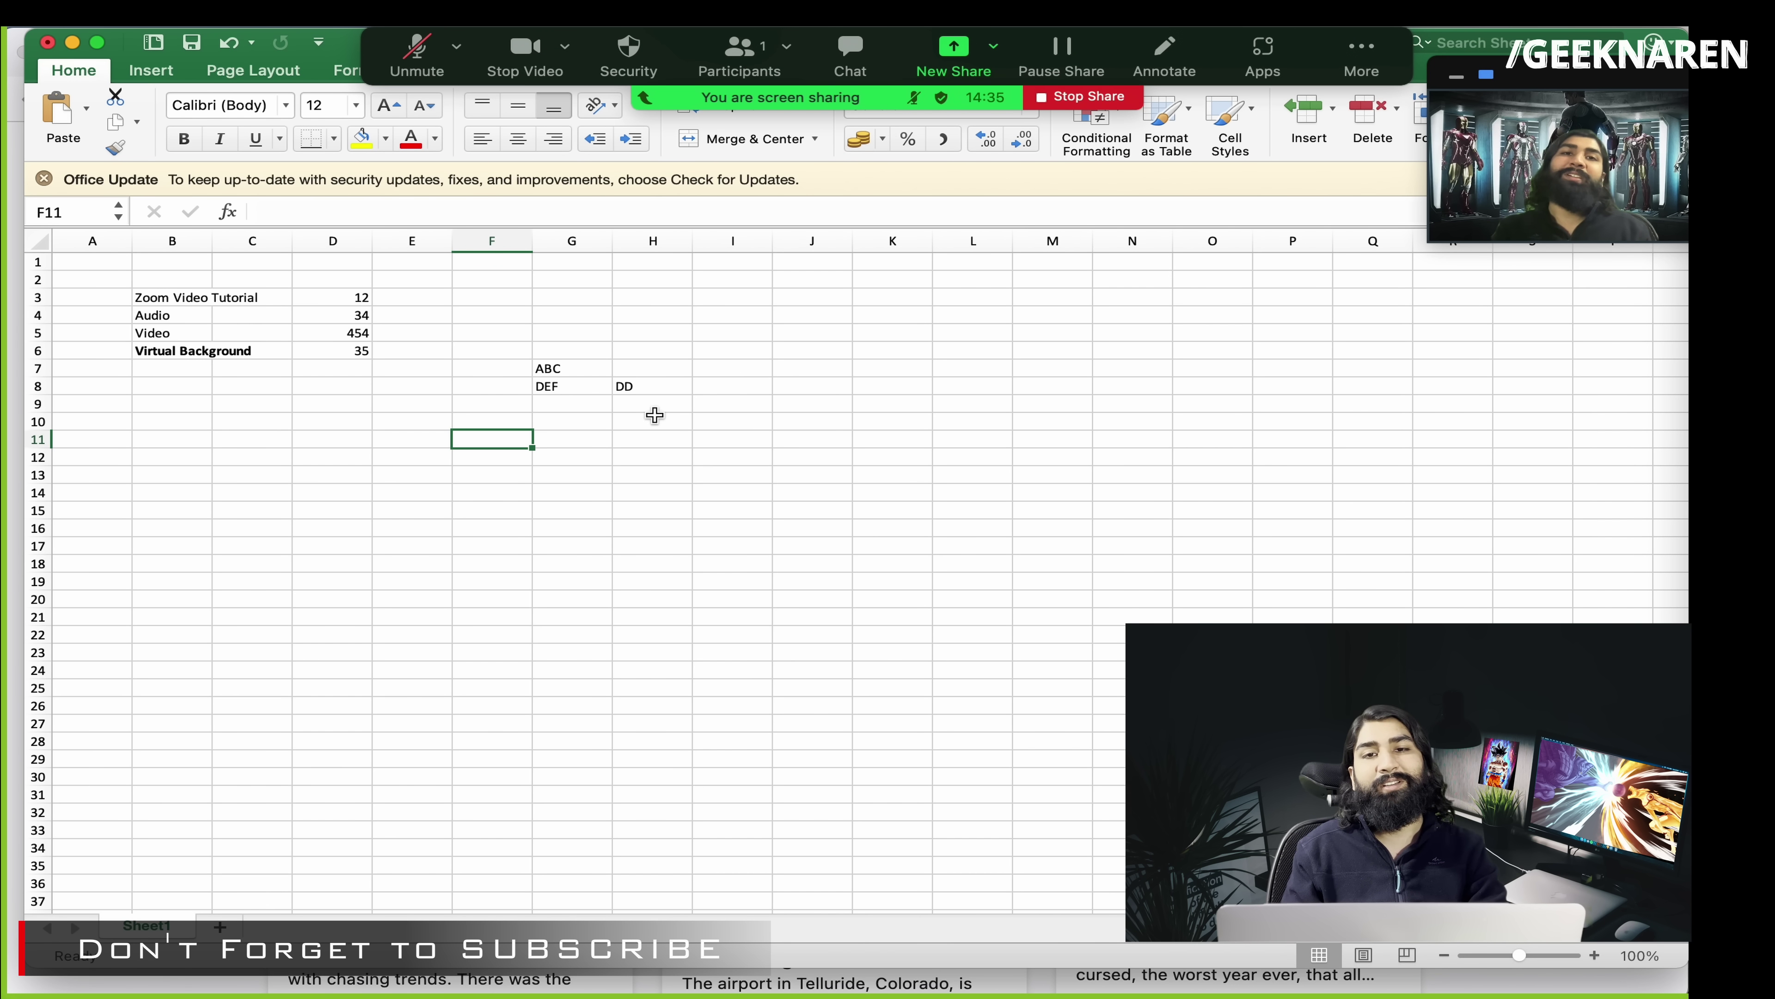
pyautogui.click(229, 433)
pyautogui.click(175, 447)
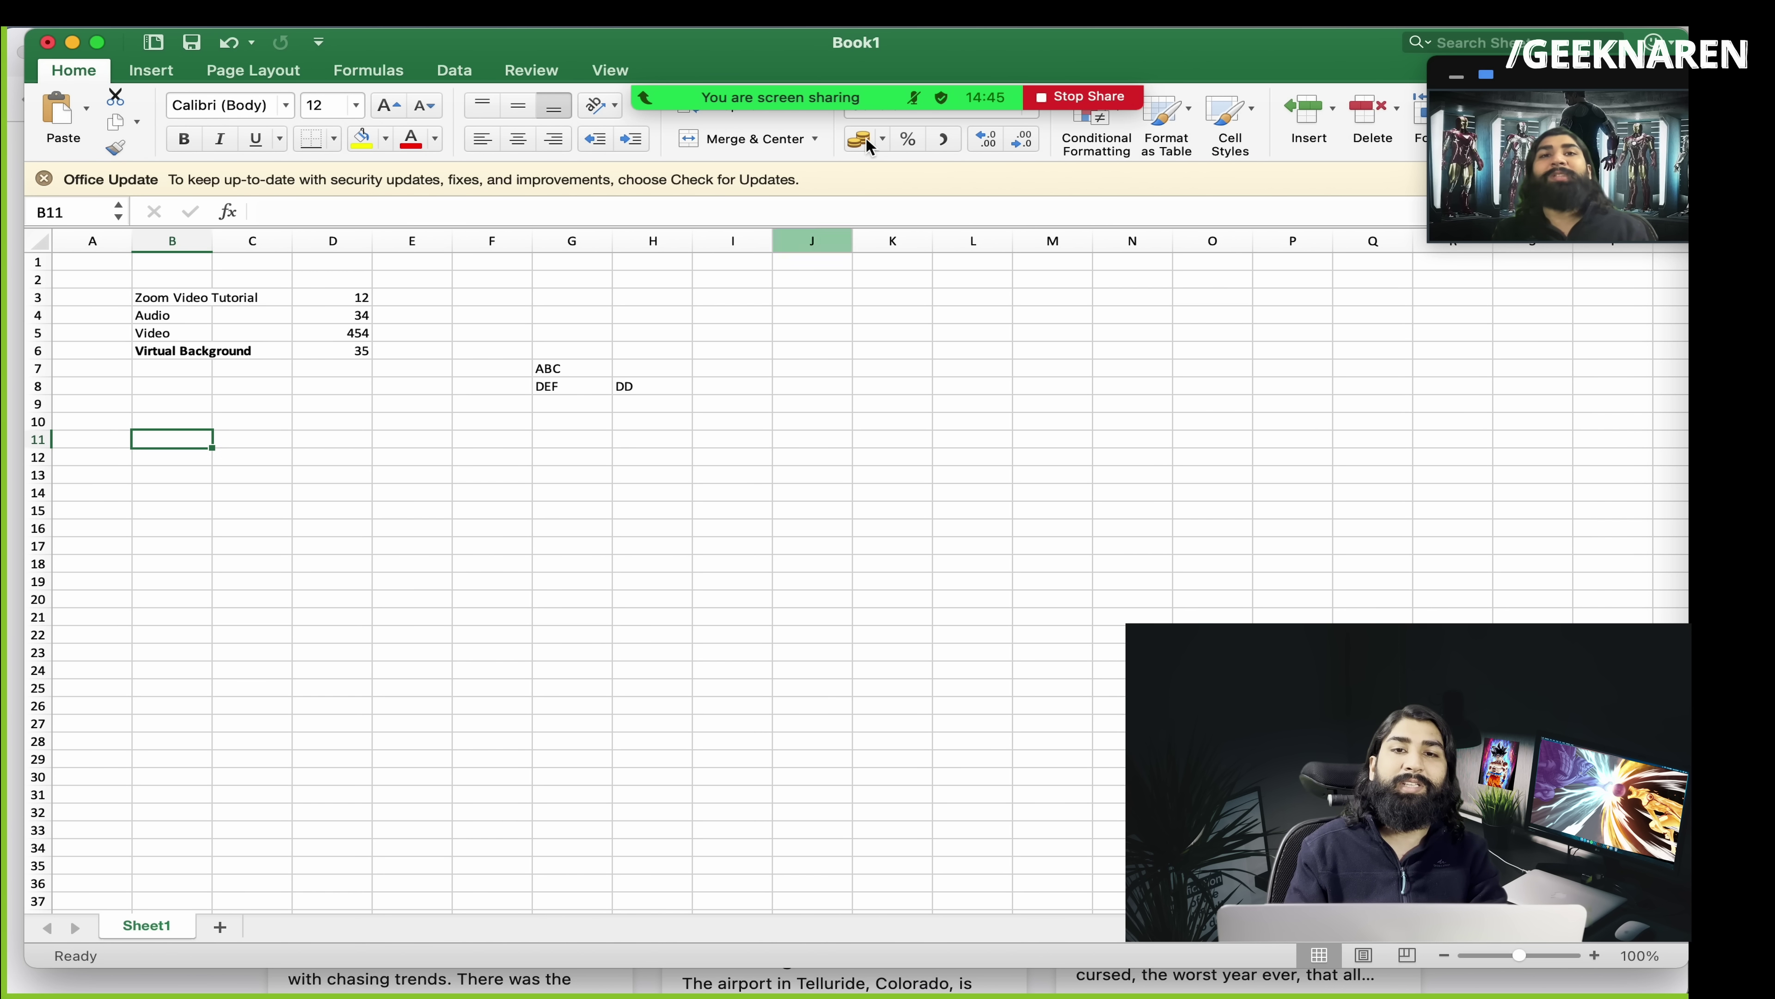
# - Pause and resume sharing once more, and stop the screen share with Excel in front
pyautogui.click(1055, 69)
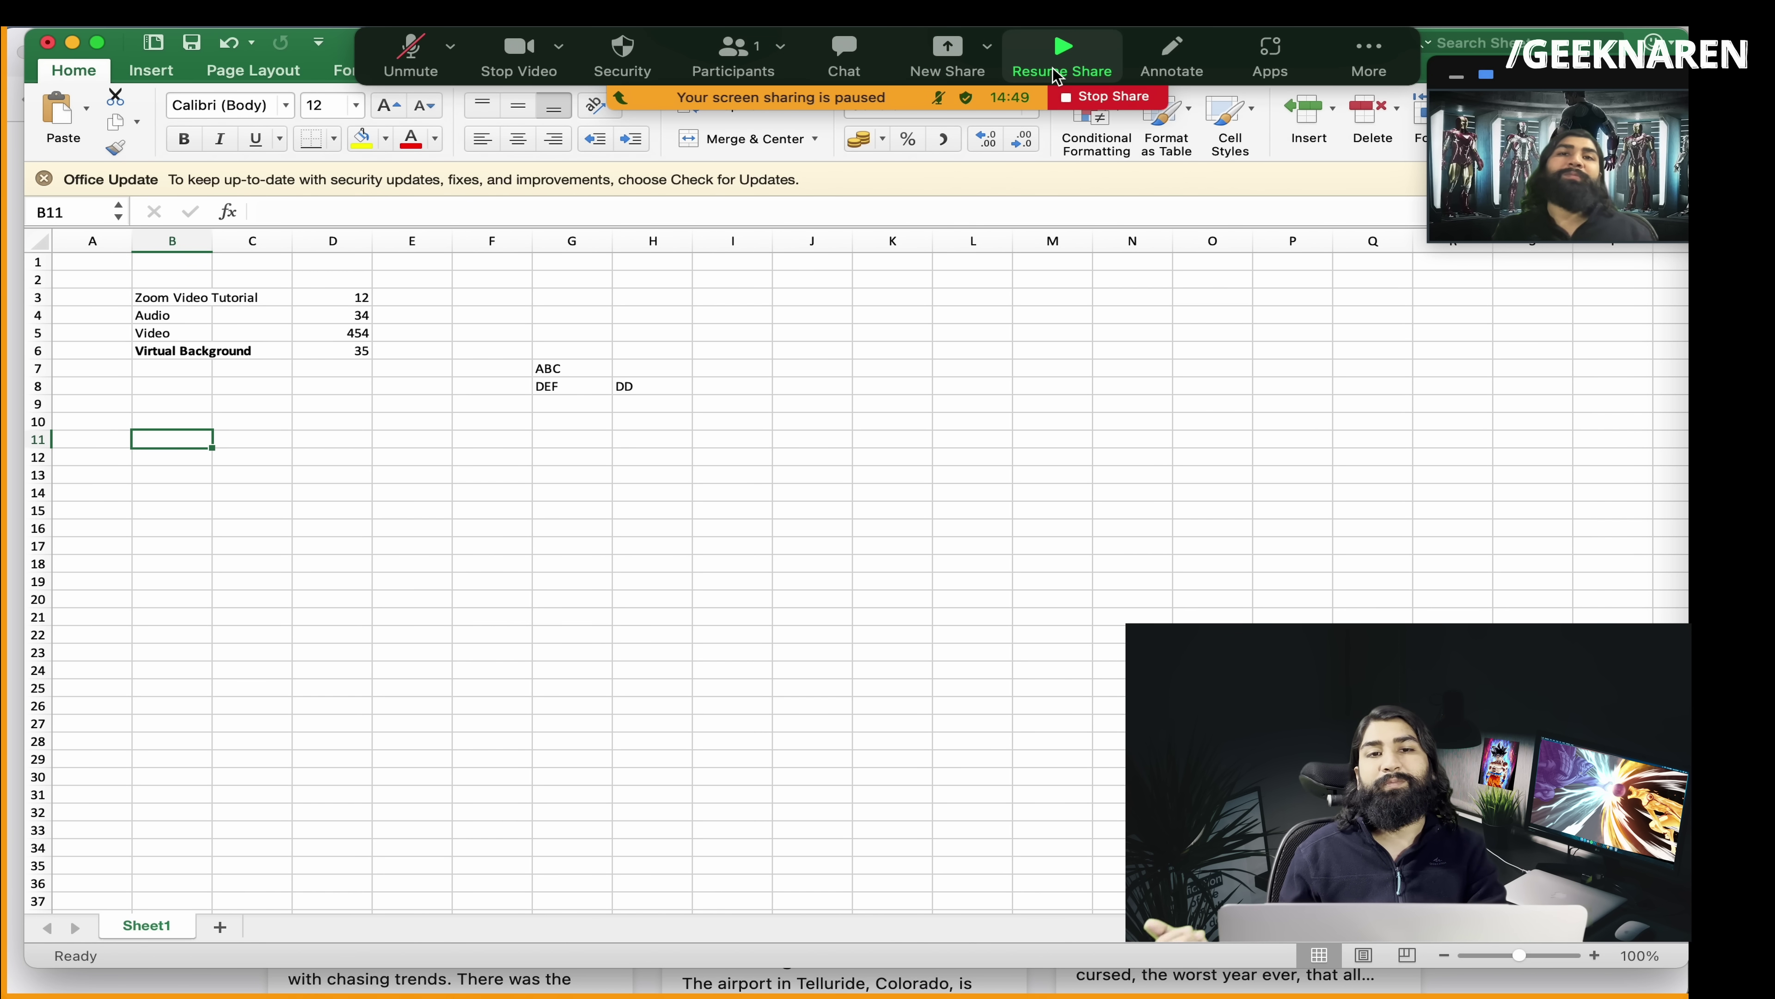
pyautogui.click(1052, 68)
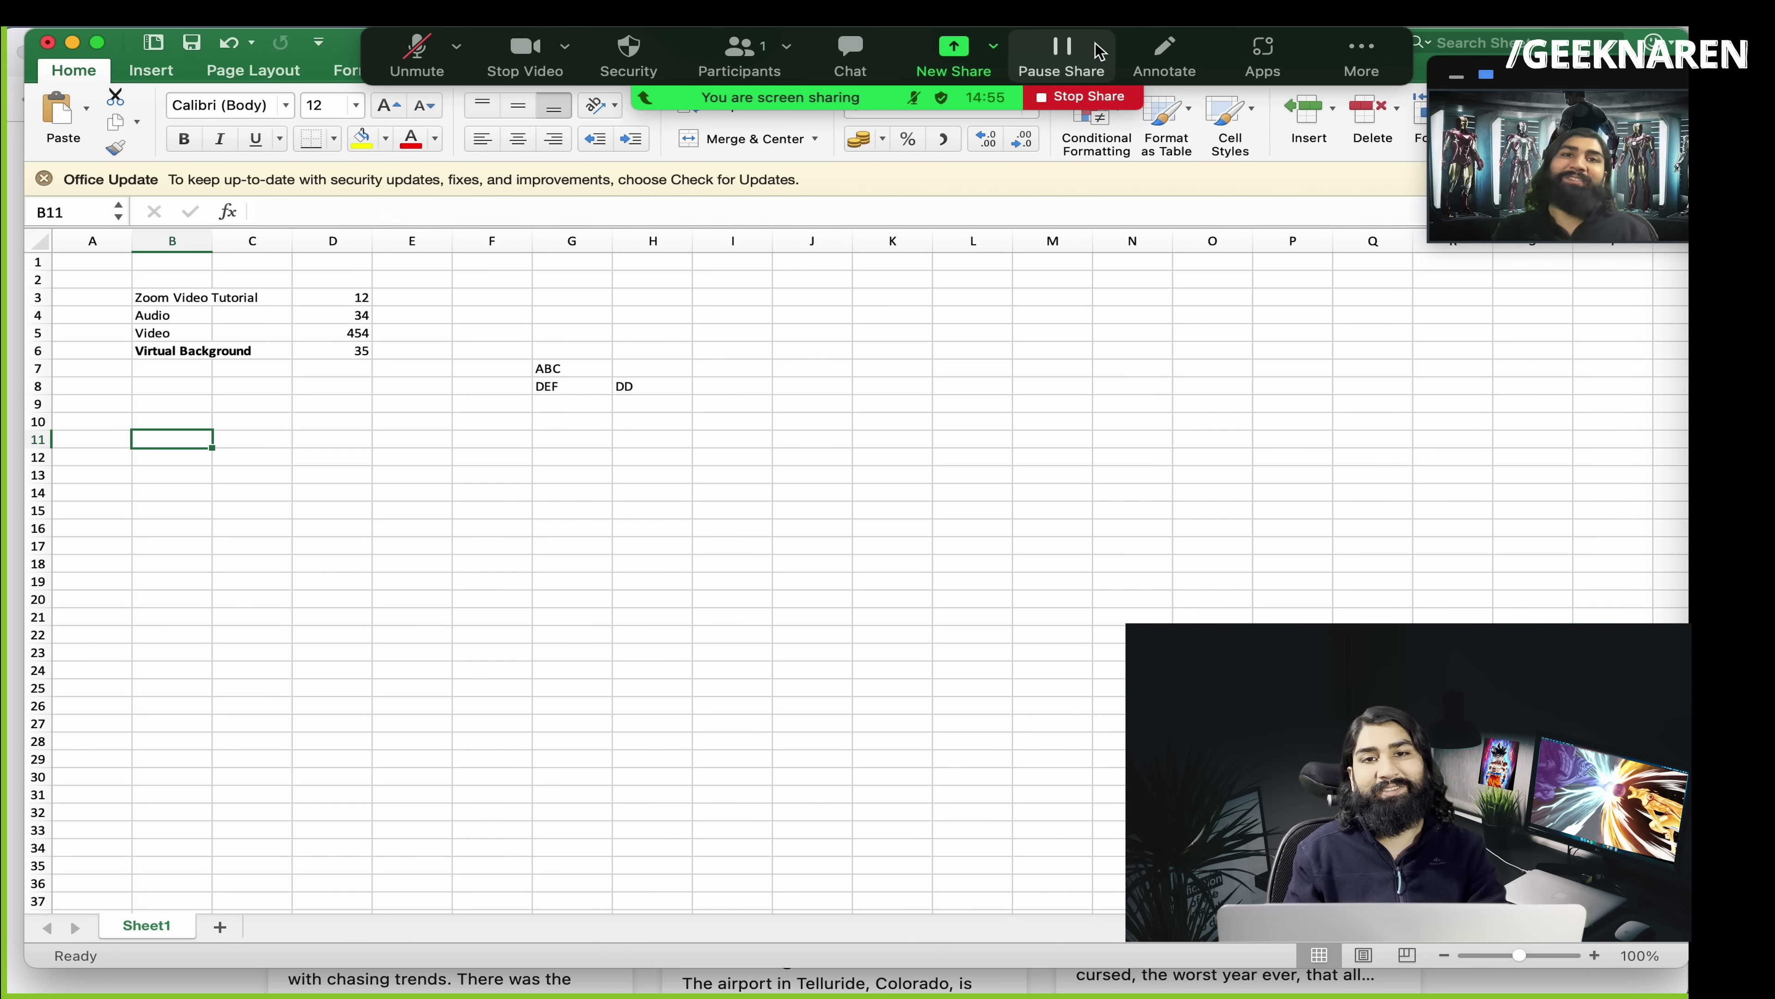
pyautogui.click(1076, 97)
pyautogui.press('super+Tab')
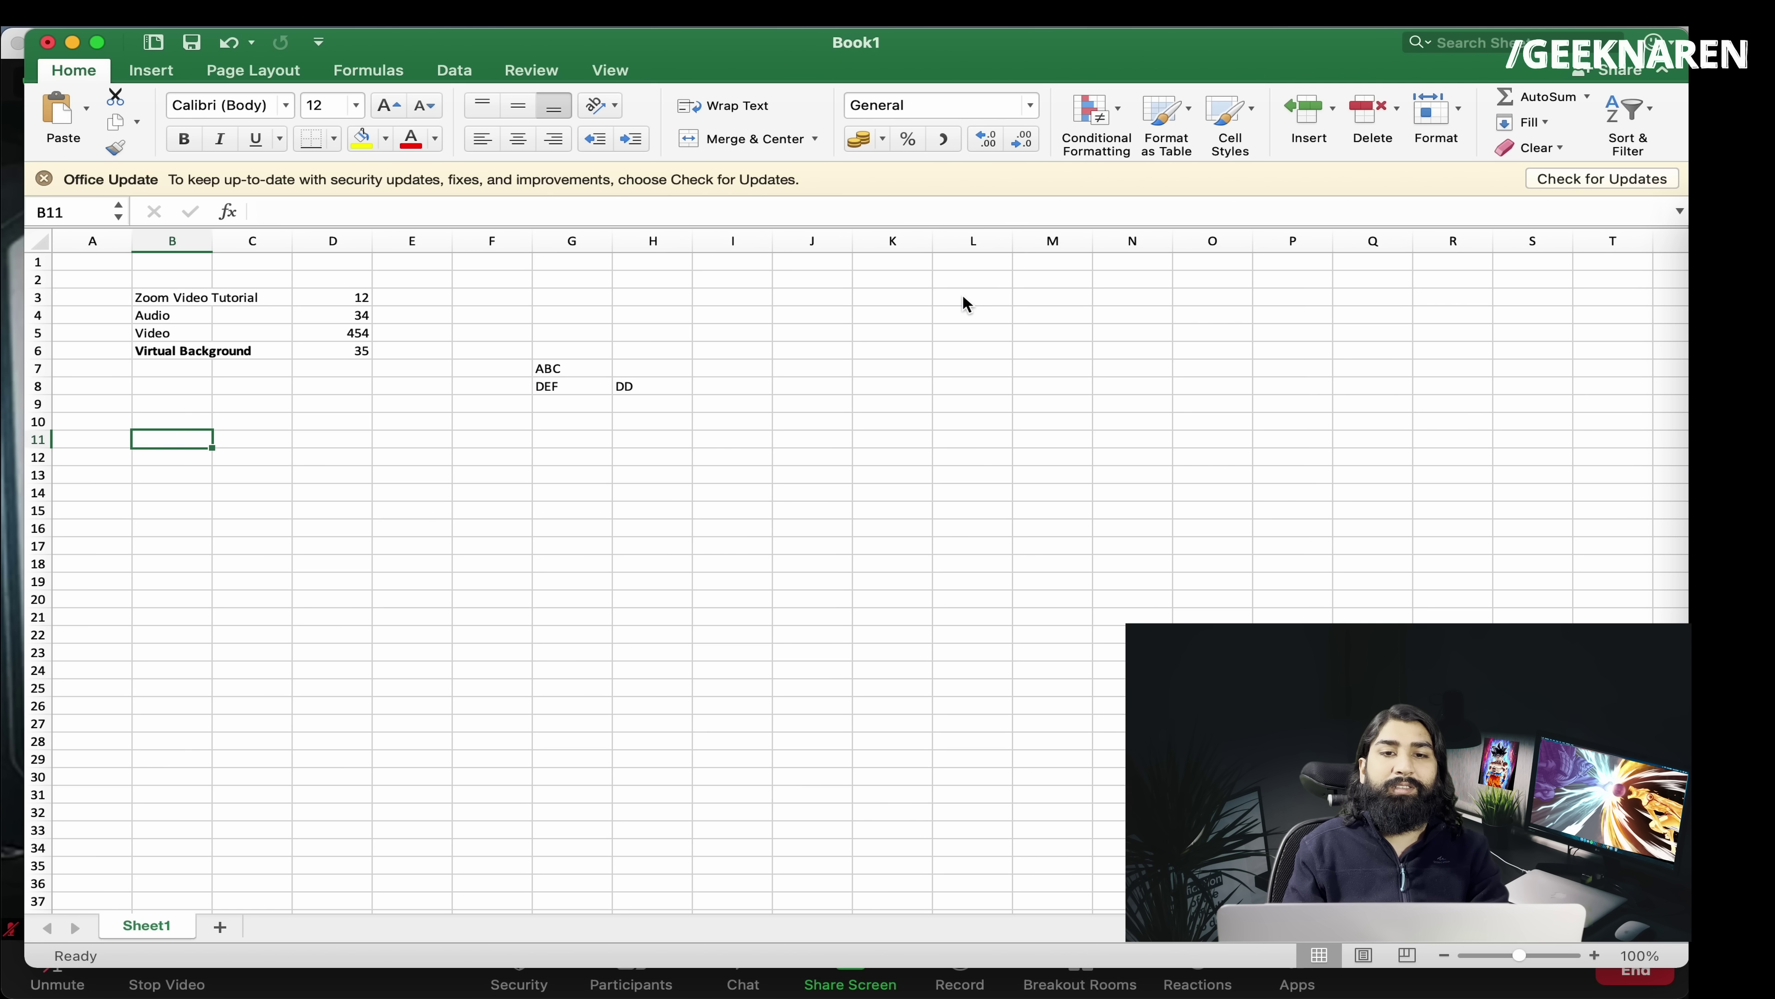
# - Switch to Firefox, open the Seeking Rhythm Divine channel on YouTube and look over its home page
pyautogui.press('super+Tab')
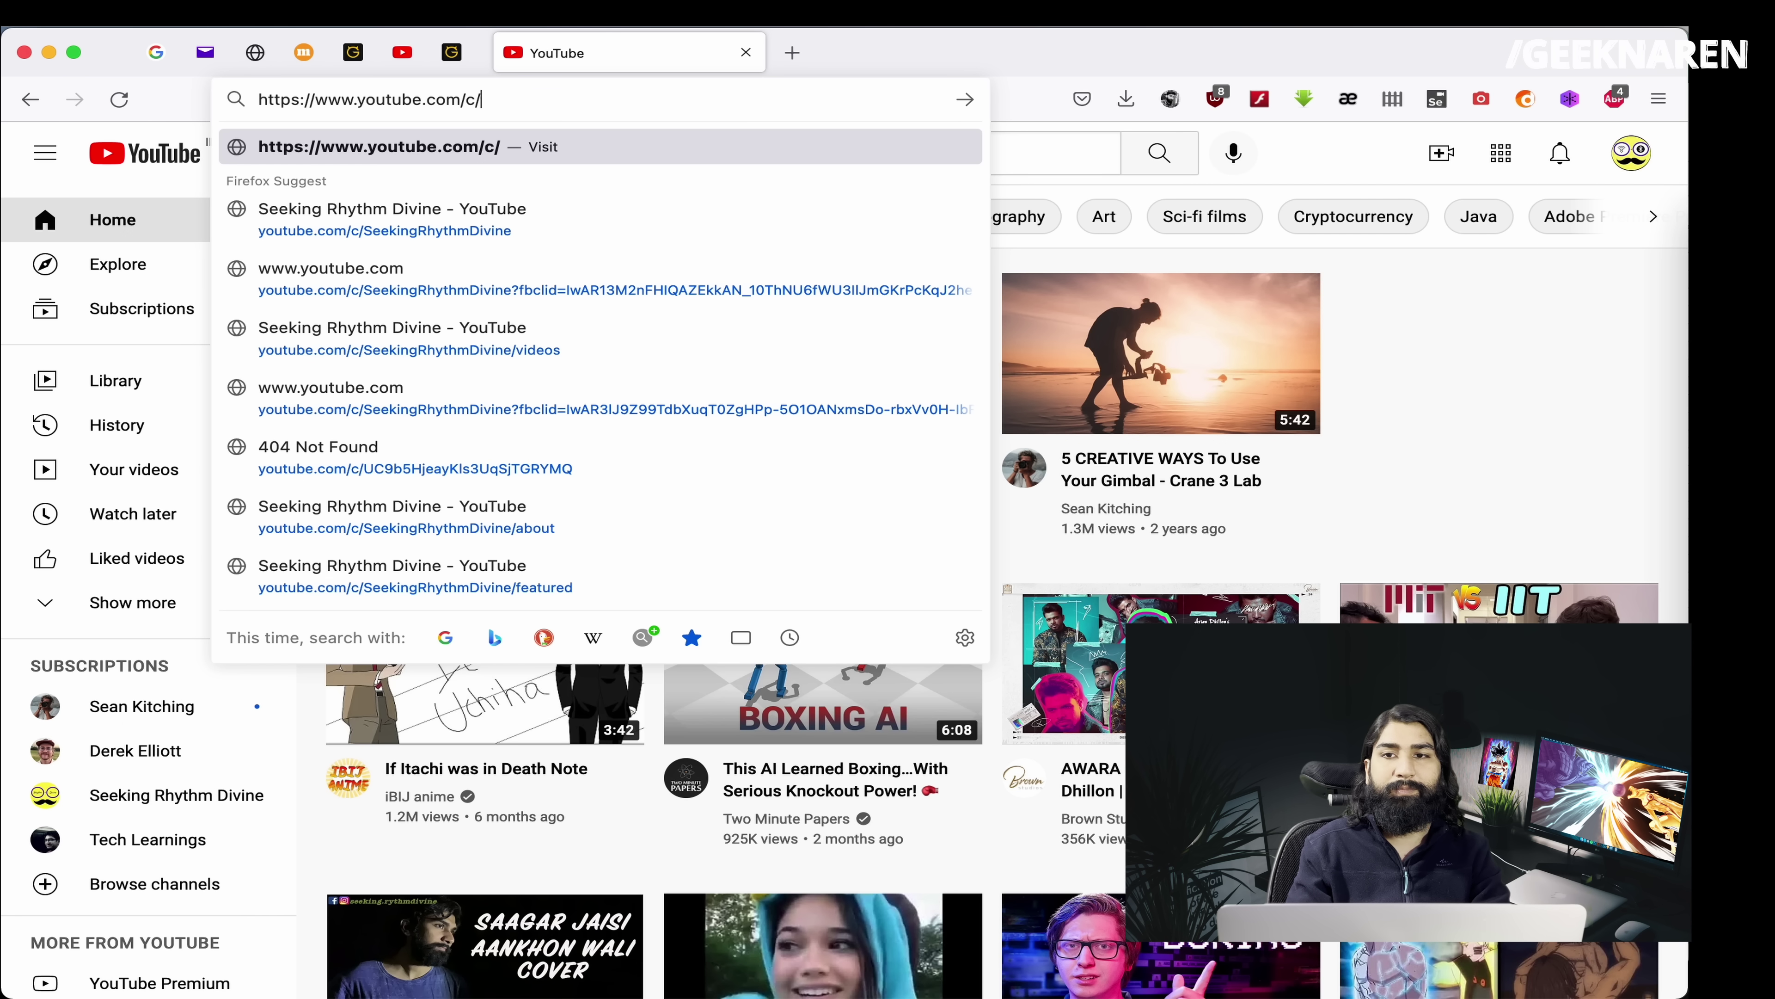
pyautogui.write('Se')
pyautogui.press('Return')
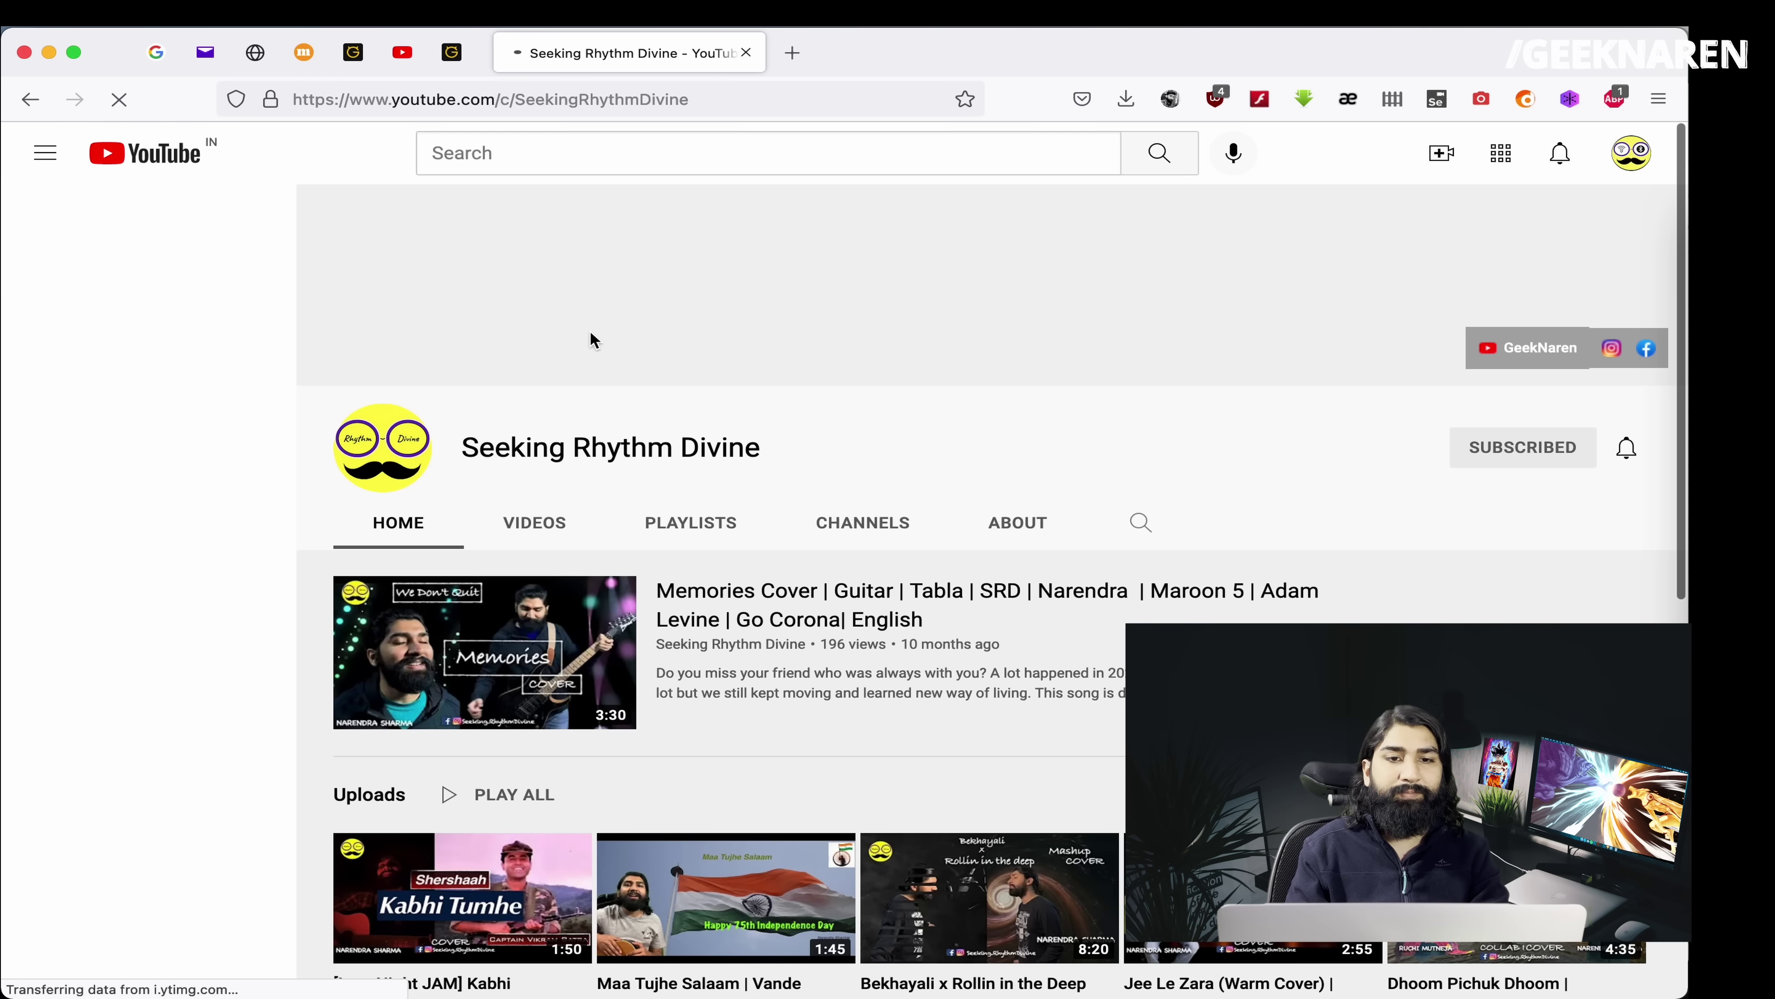
pyautogui.scroll(-5, 589, 330)
pyautogui.scroll(10, 592, 341)
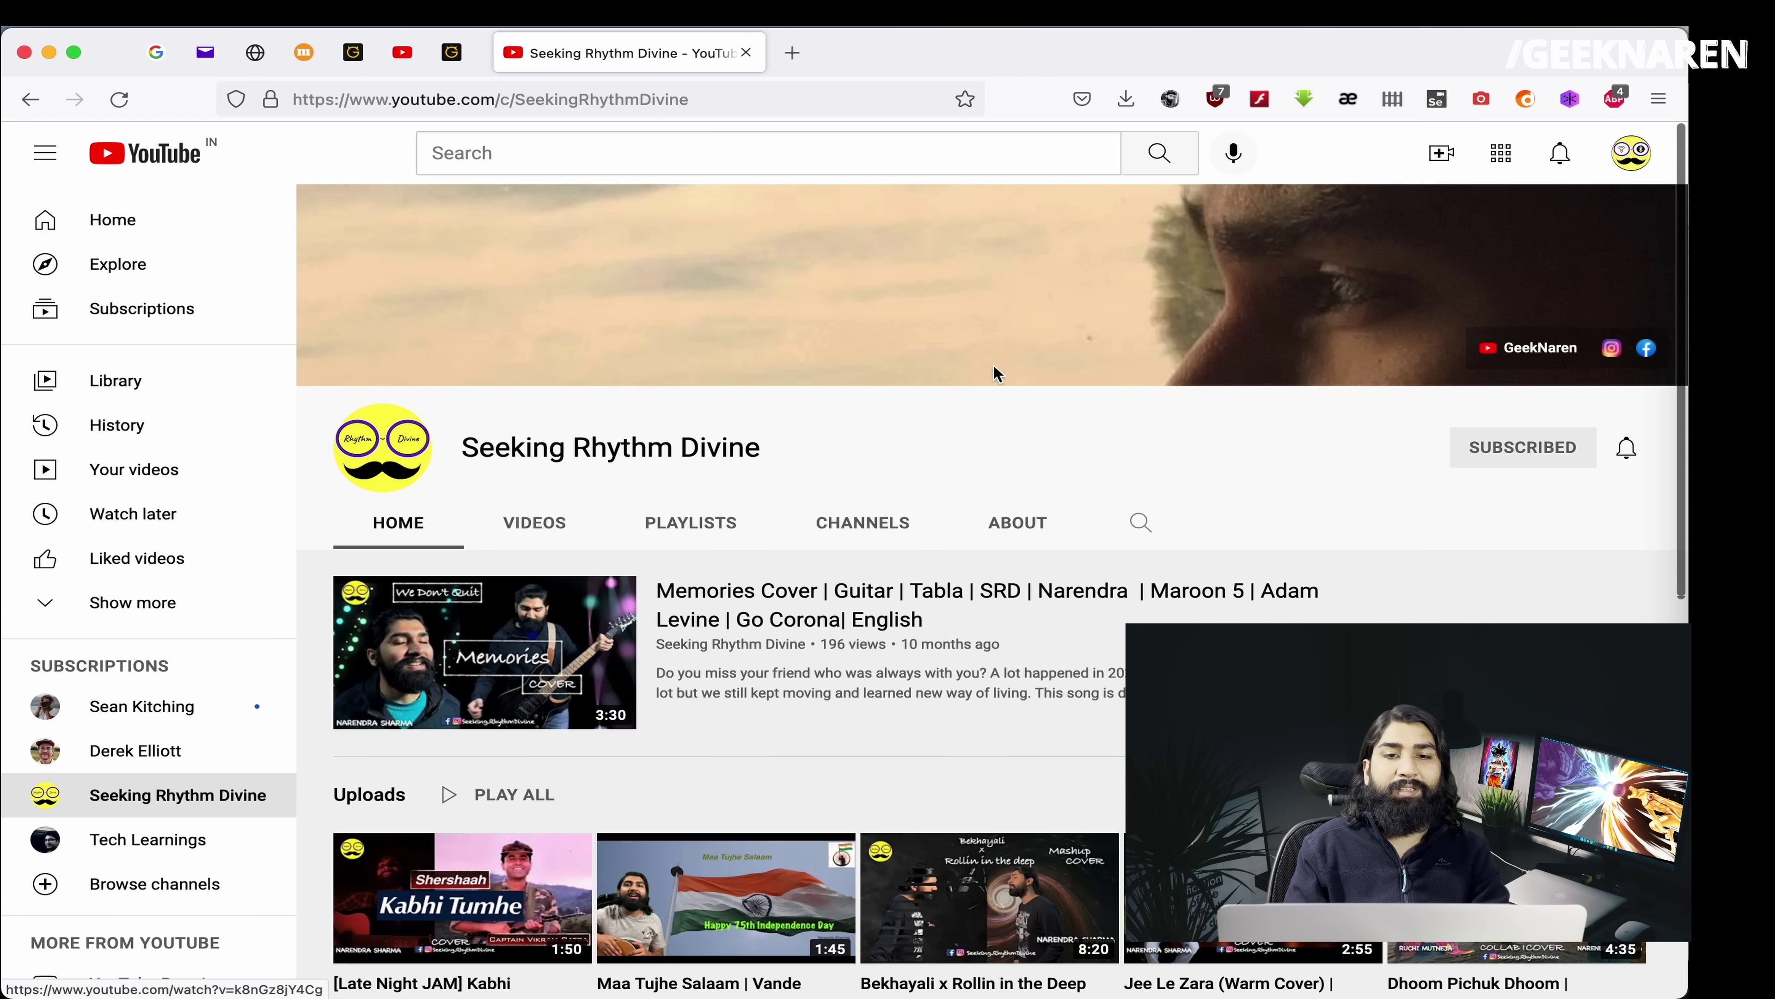
# - Play the channel's featured Memories Cover video on YouTube and adjust its playback volume to a low level
pyautogui.click(567, 651)
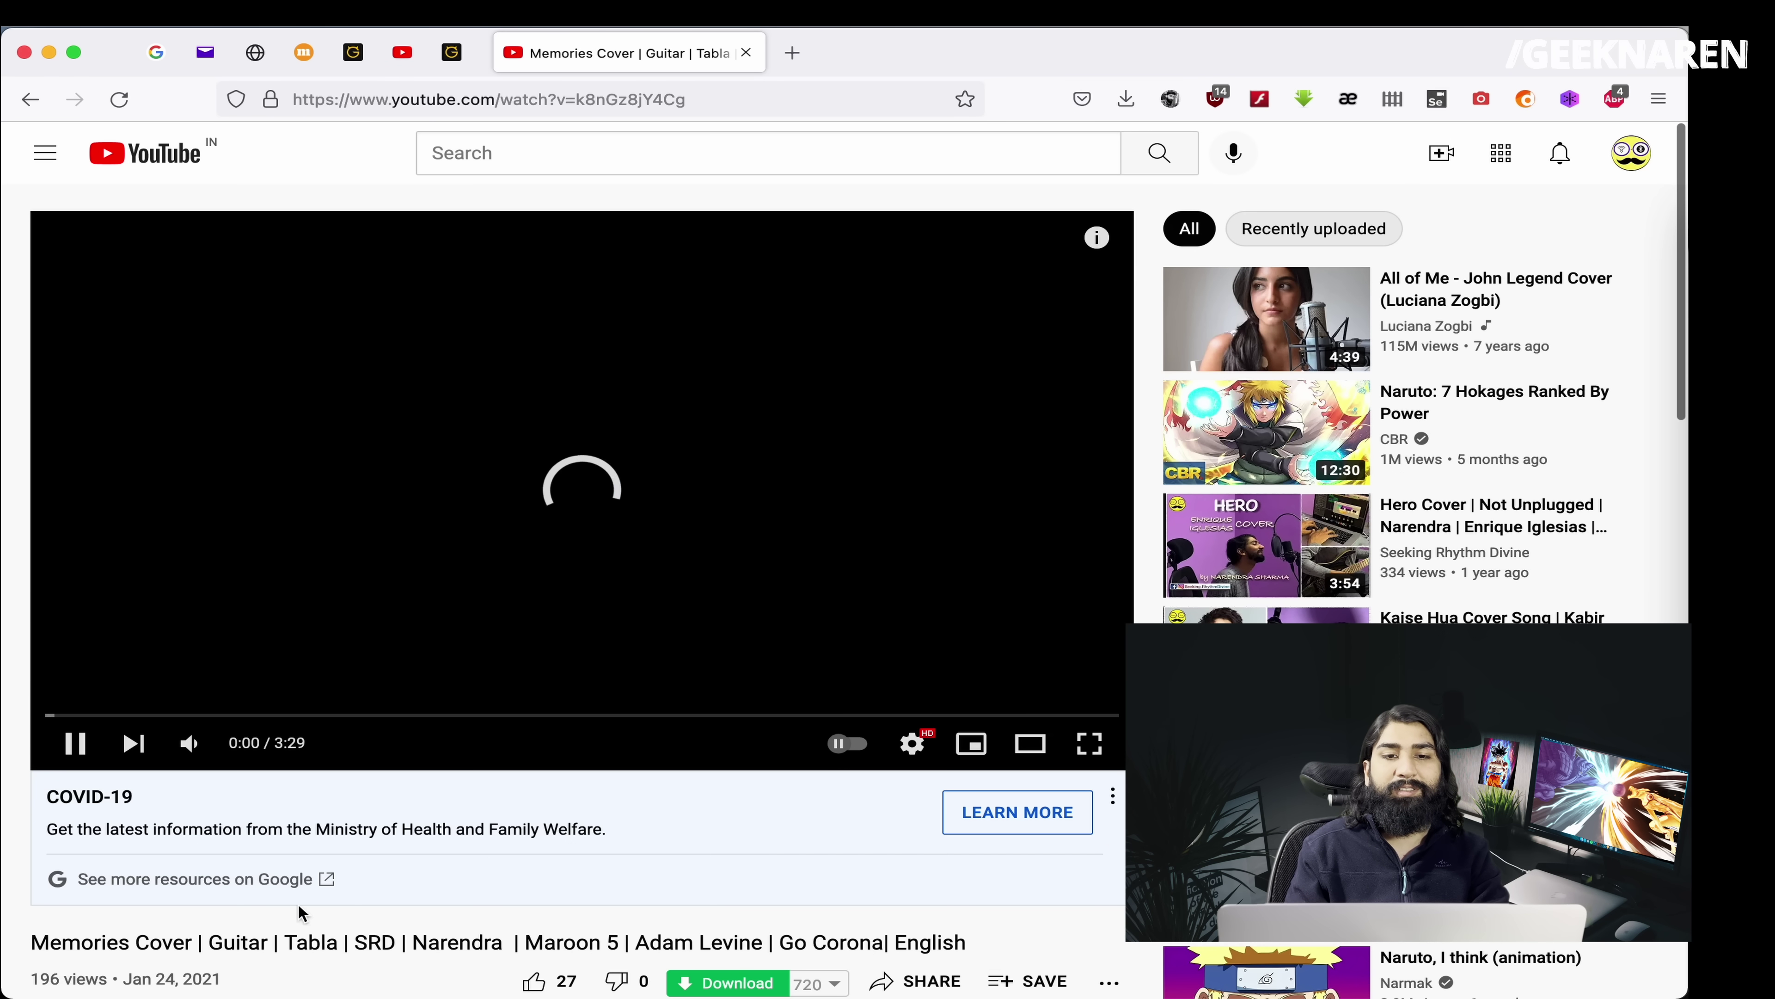
pyautogui.moveTo(190, 745)
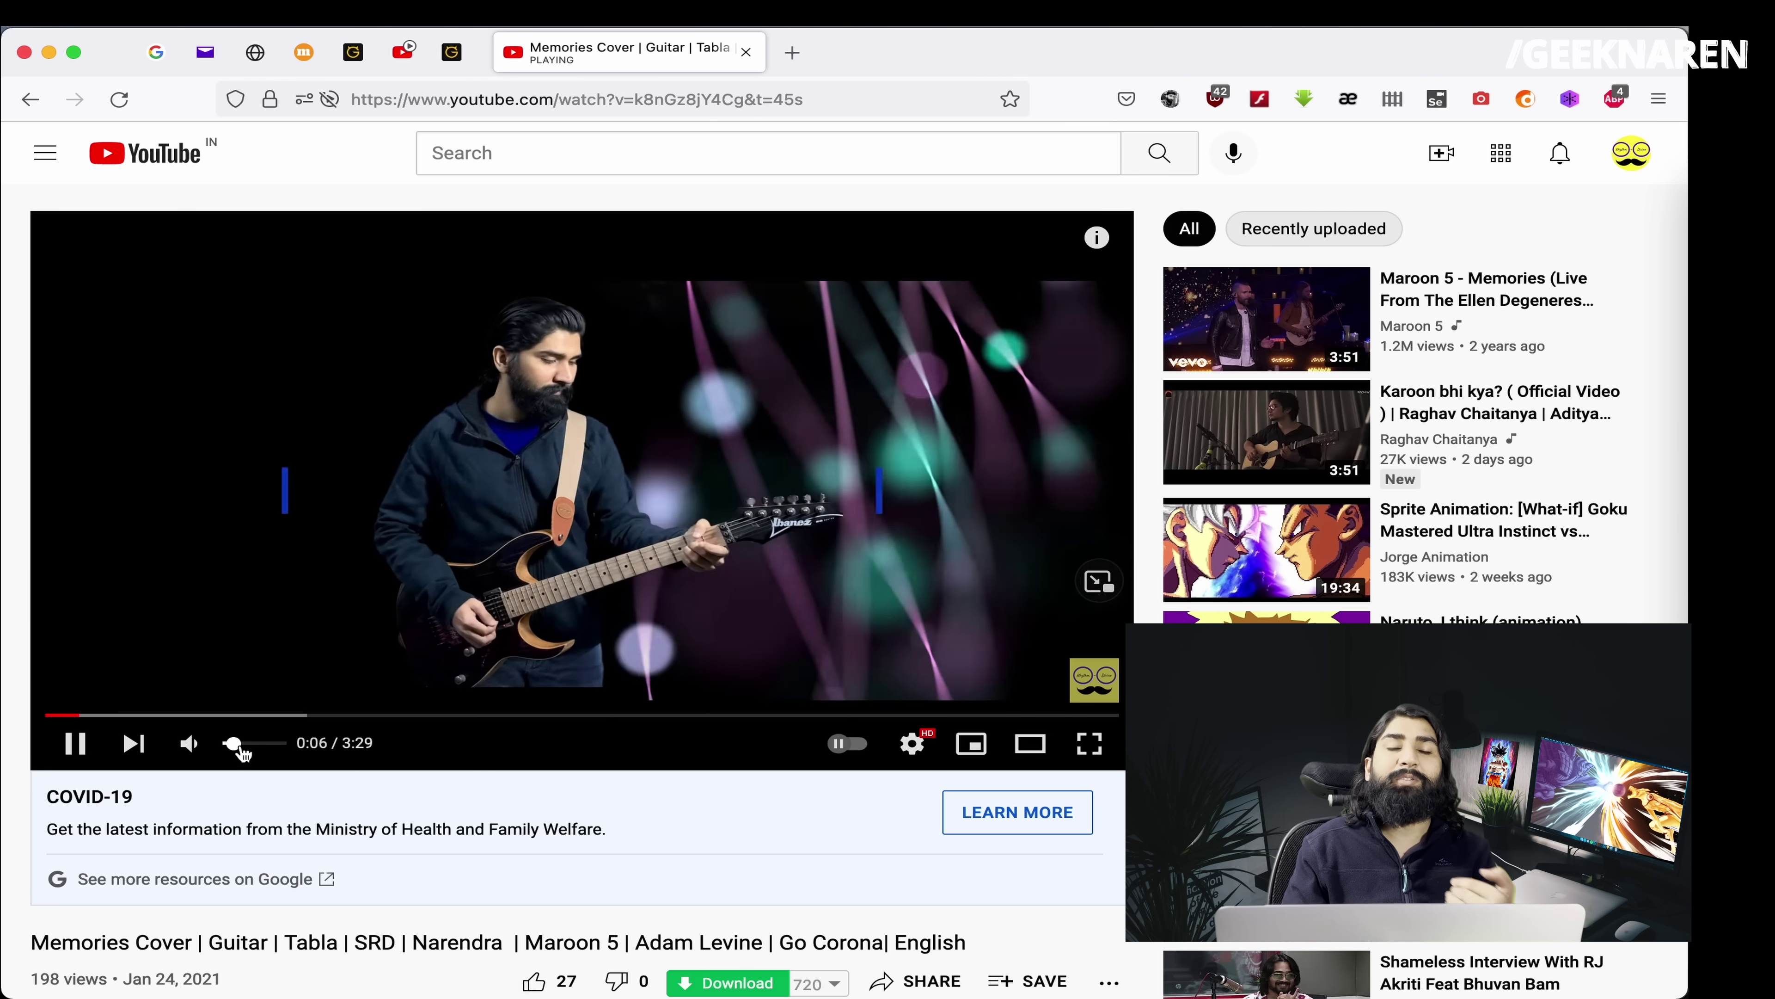
pyautogui.moveTo(239, 748); pyautogui.dragTo(239, 748)
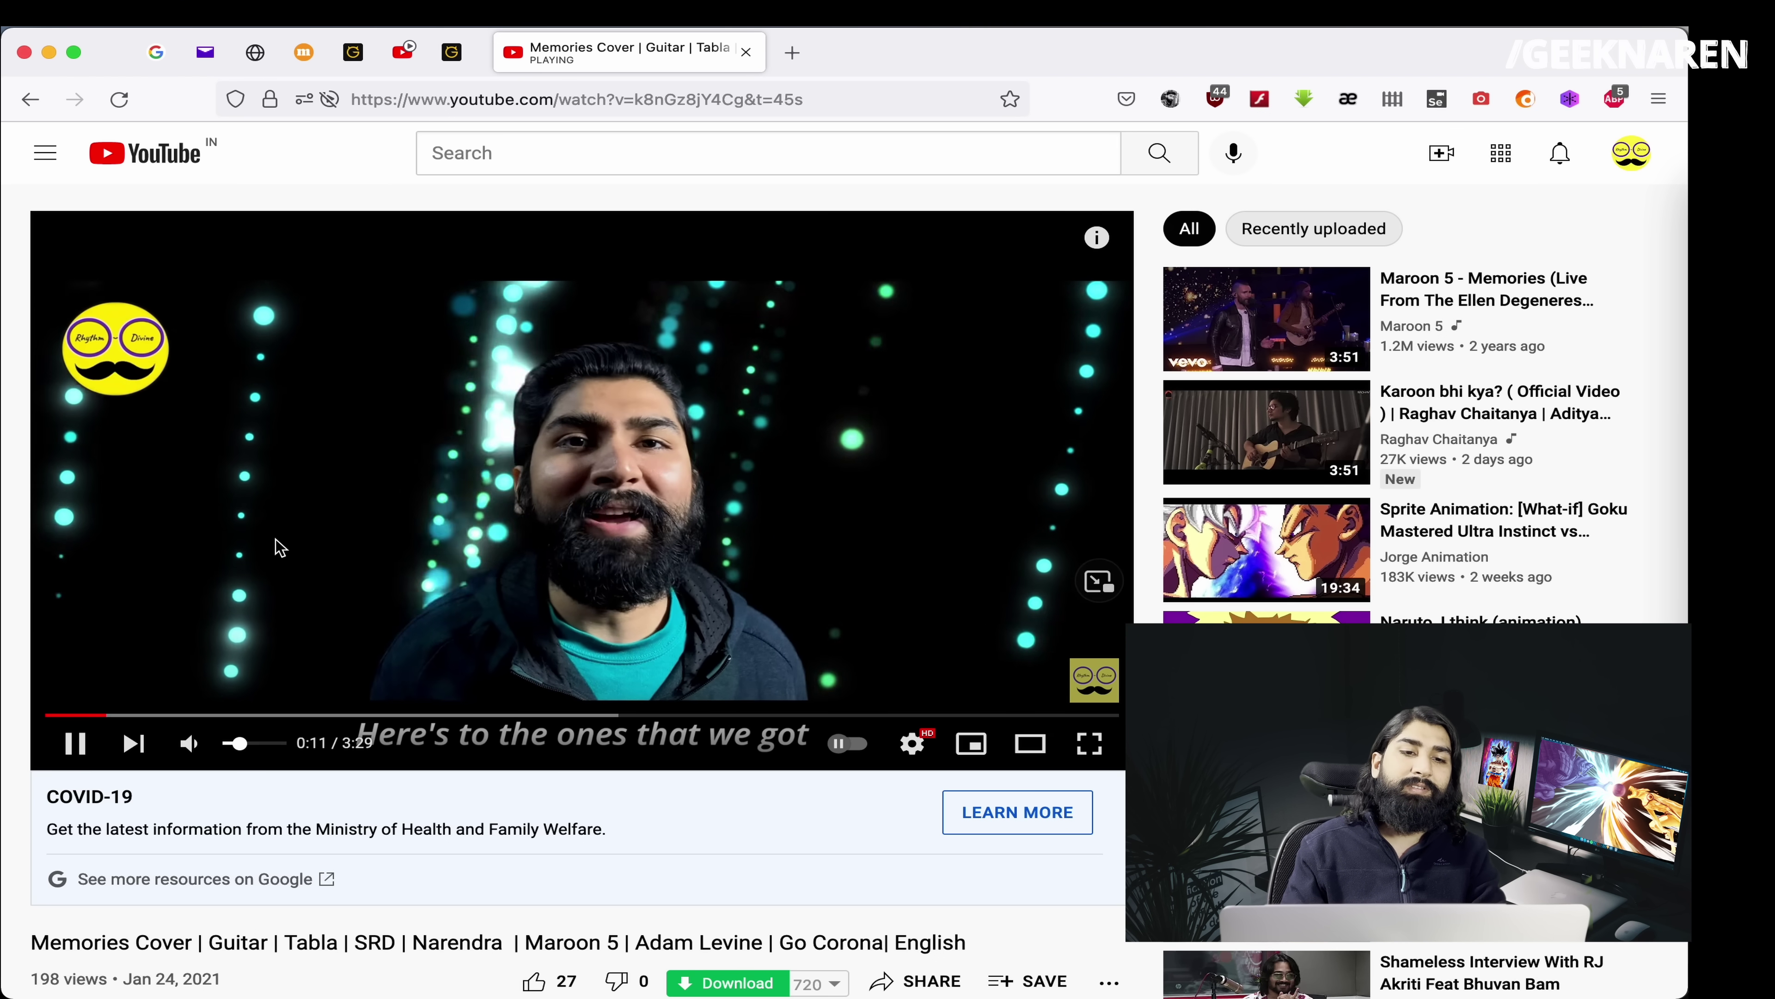
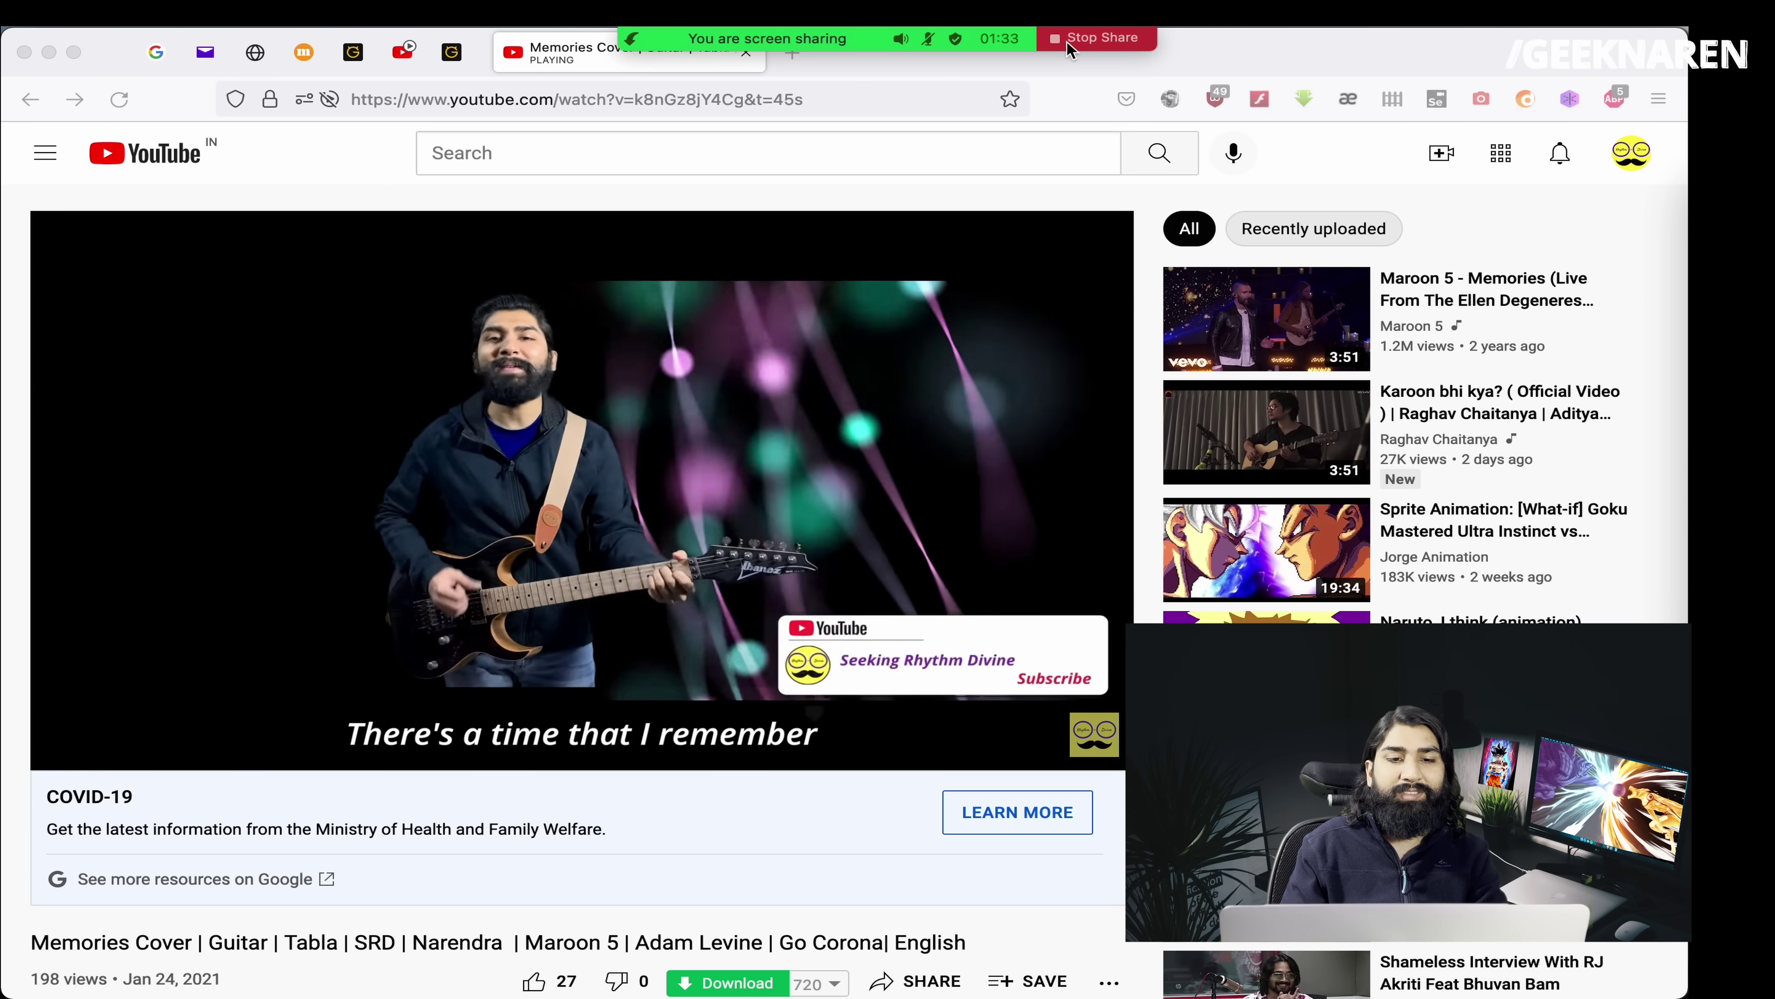
# - Stop the current share, check the stereo sound options, and share Desktop 1 with sound while the YouTube video plays in front
pyautogui.click(1066, 42)
pyautogui.click(849, 968)
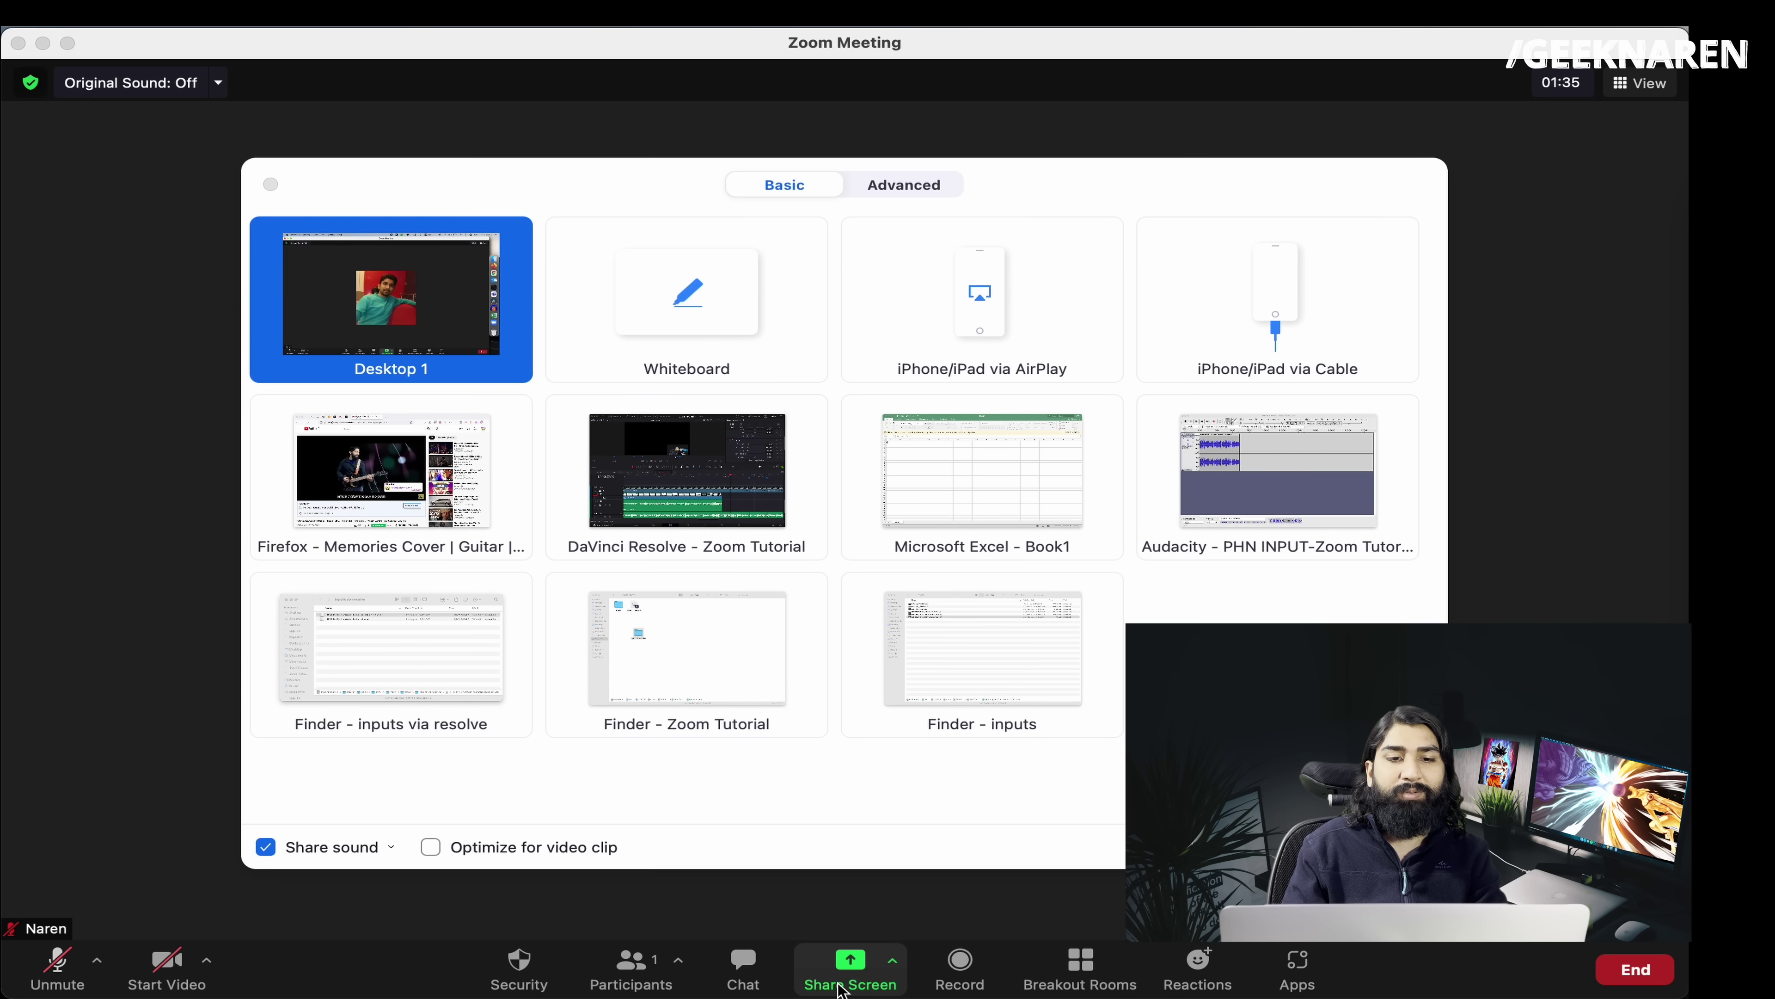
pyautogui.click(393, 848)
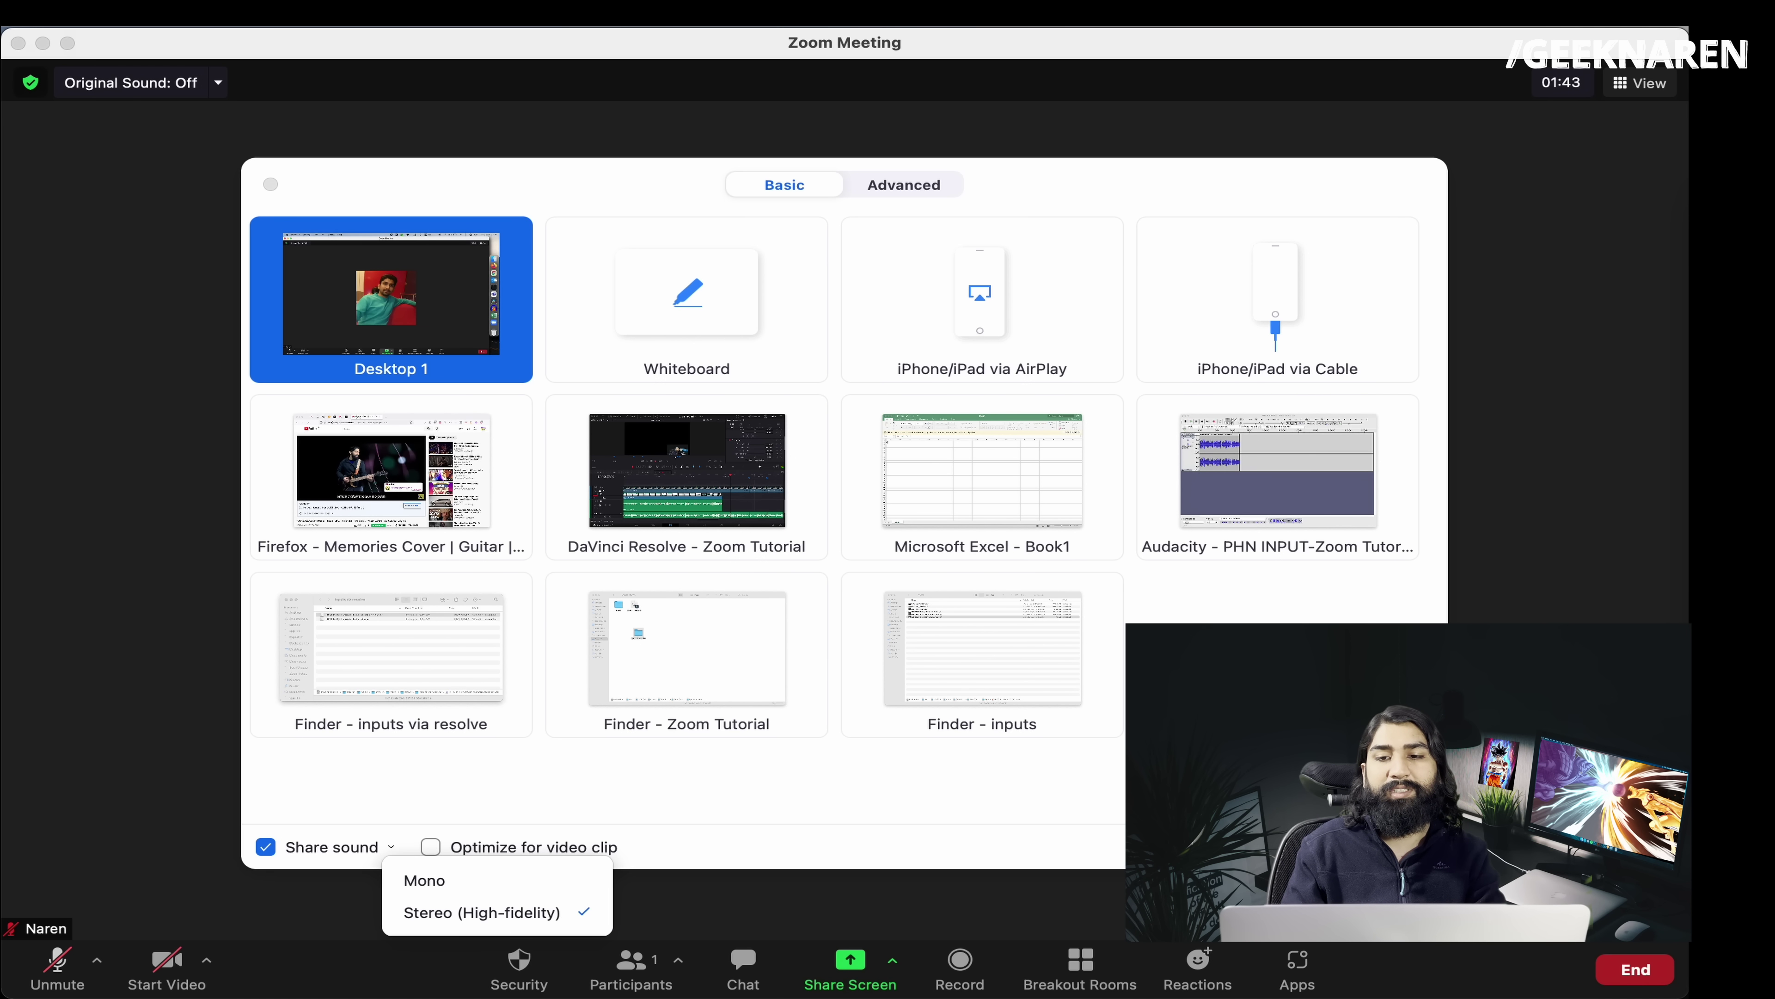
pyautogui.press('Escape')
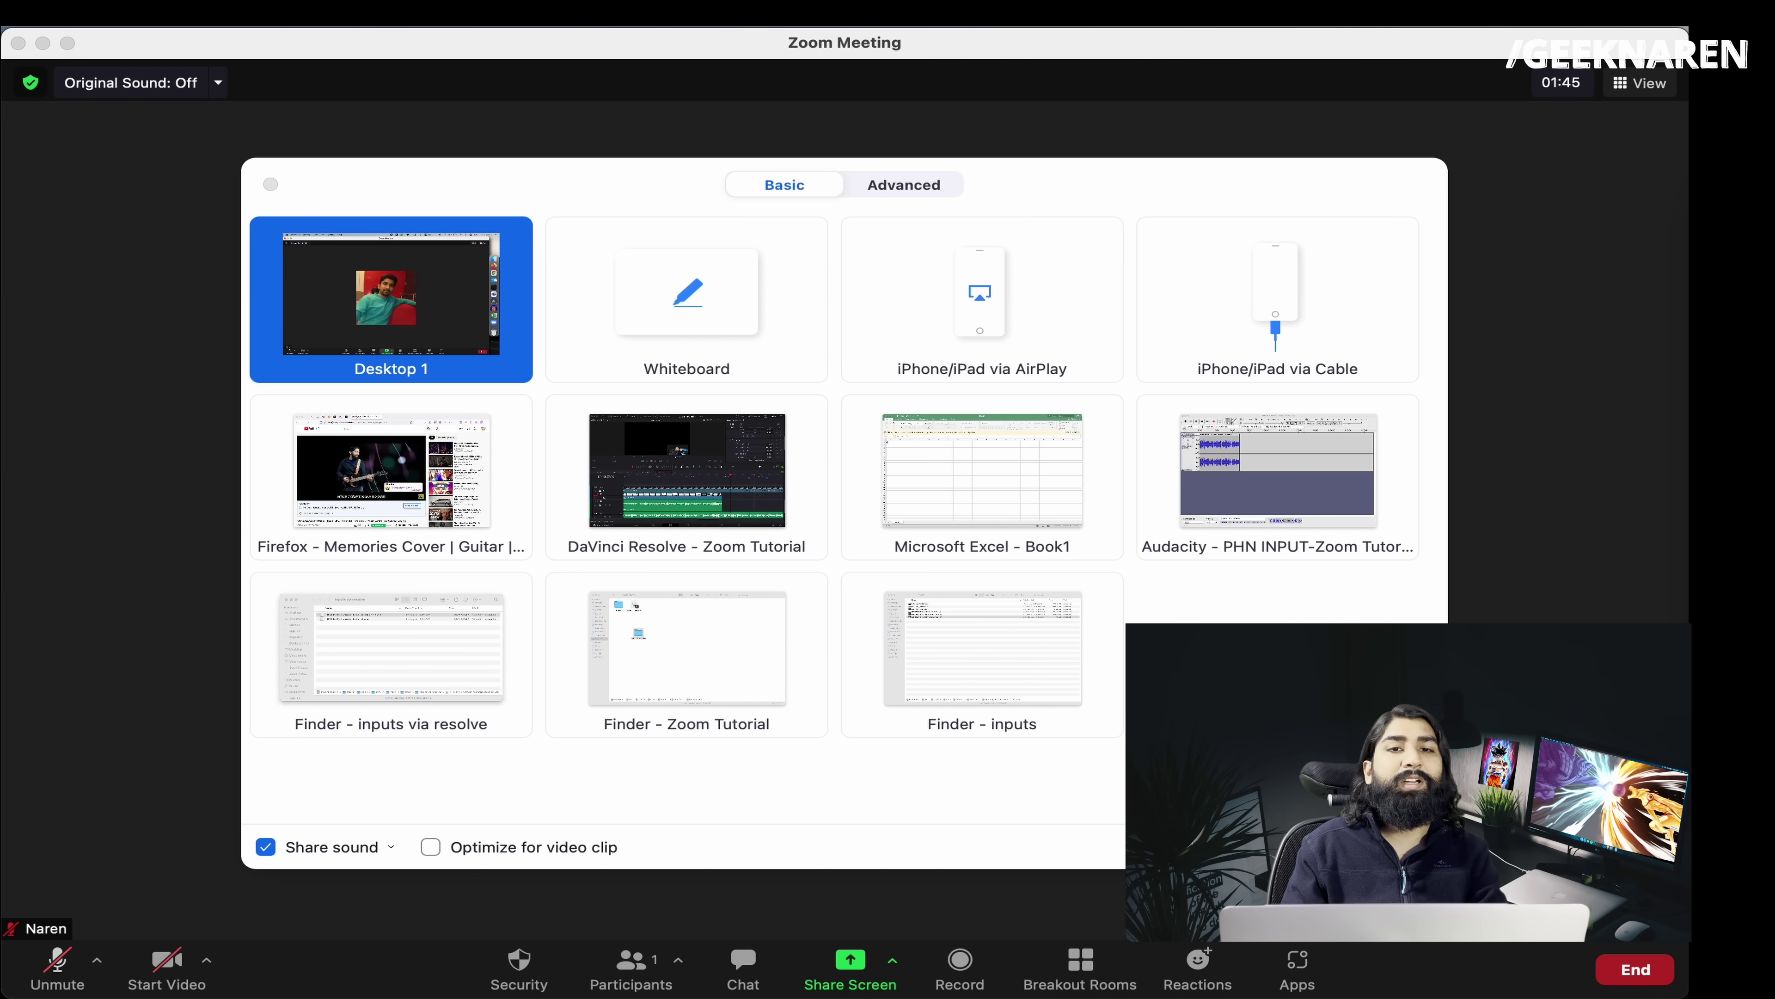
pyautogui.press('Return')
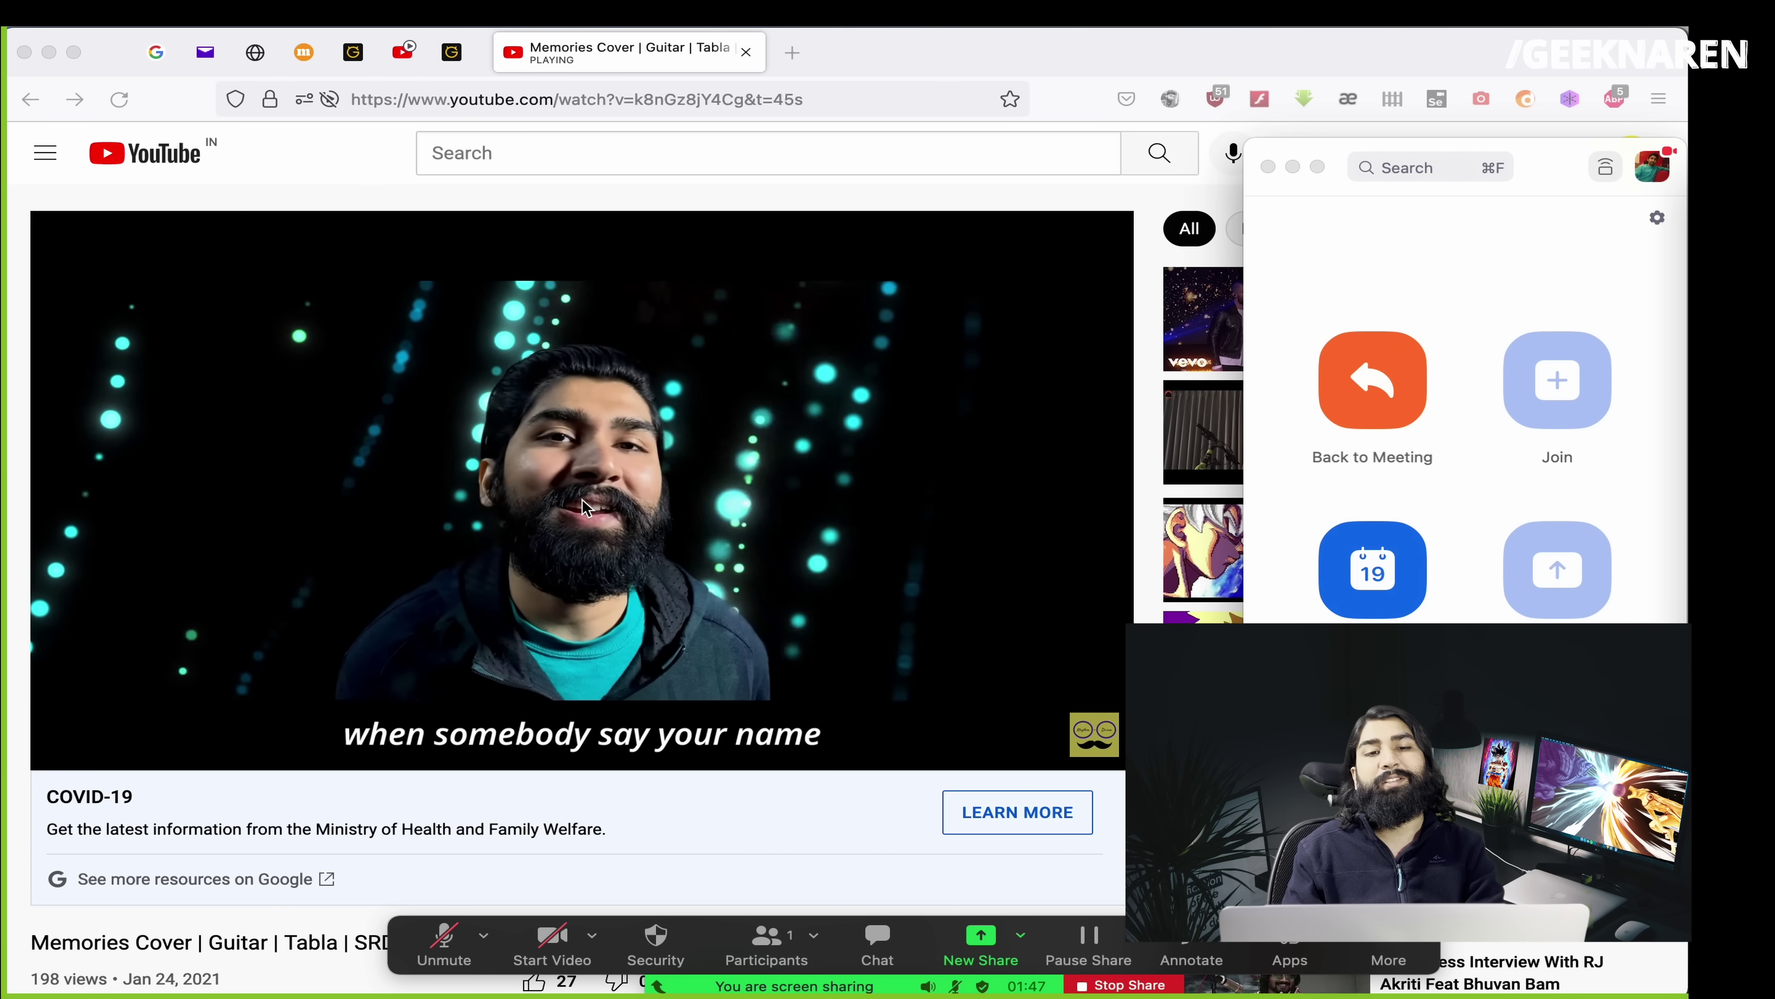
pyautogui.click(372, 792)
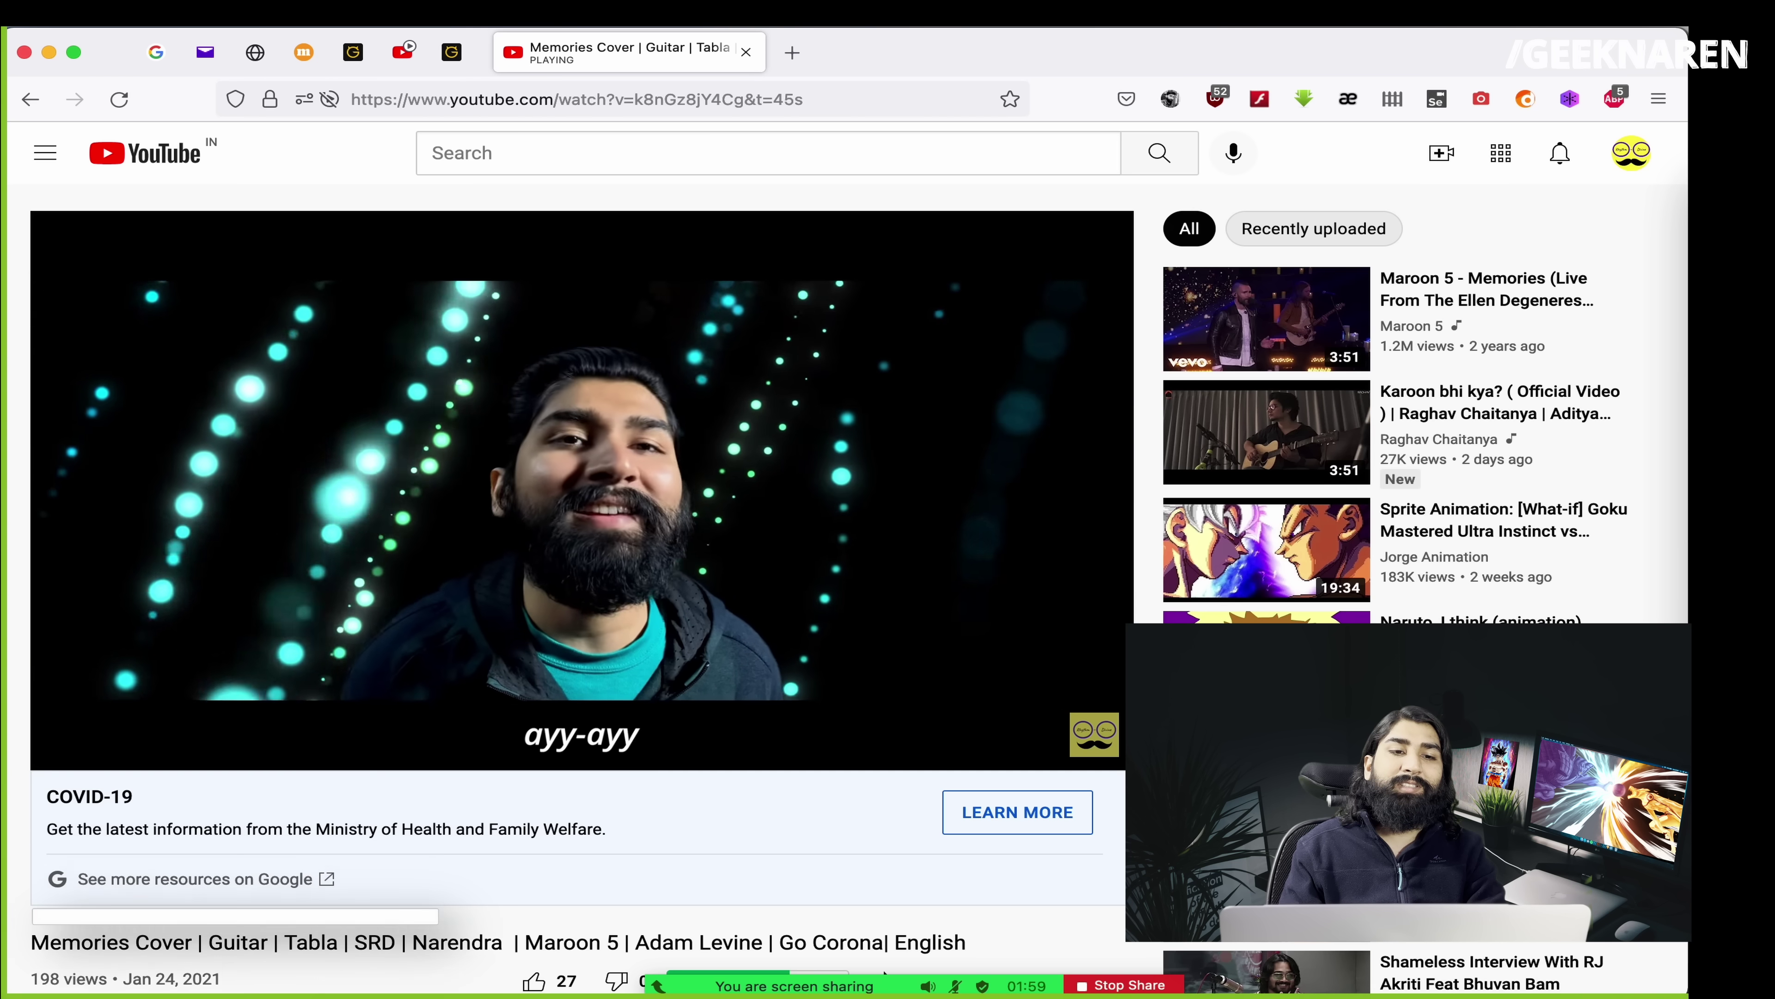
# - Share only the Microsoft Excel - Book1 window, with sound sharing enabled
pyautogui.moveTo(405, 562)
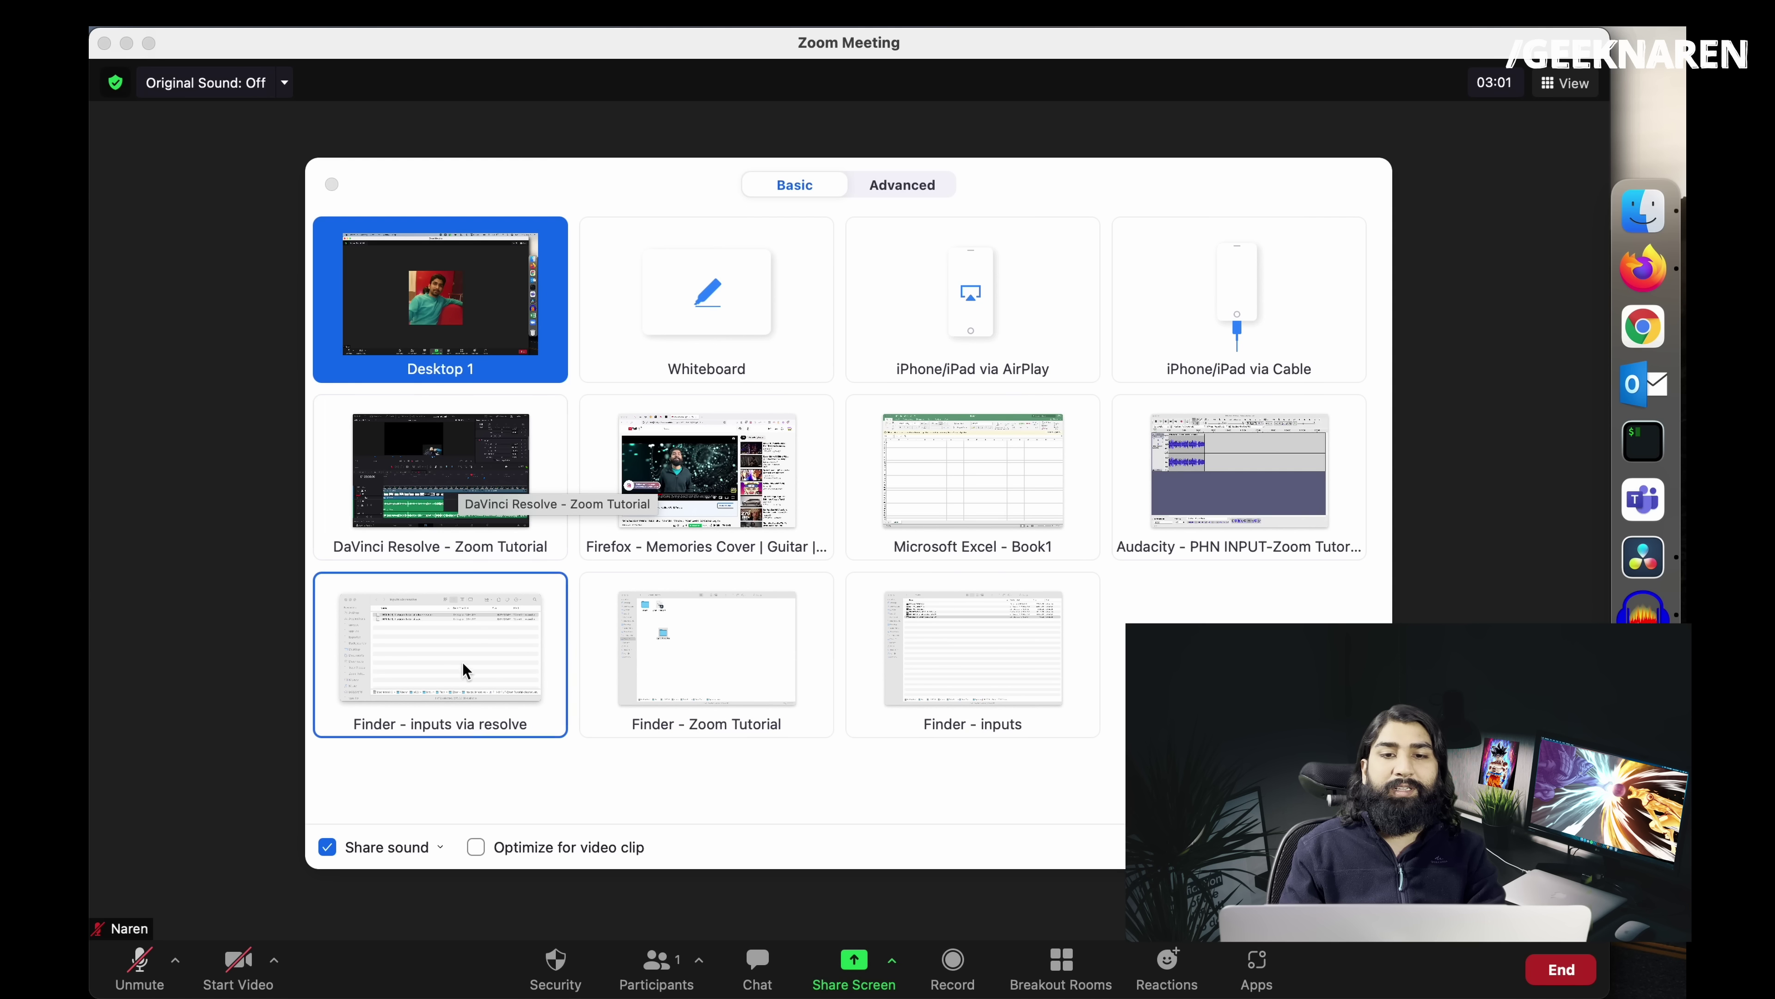
pyautogui.click(943, 486)
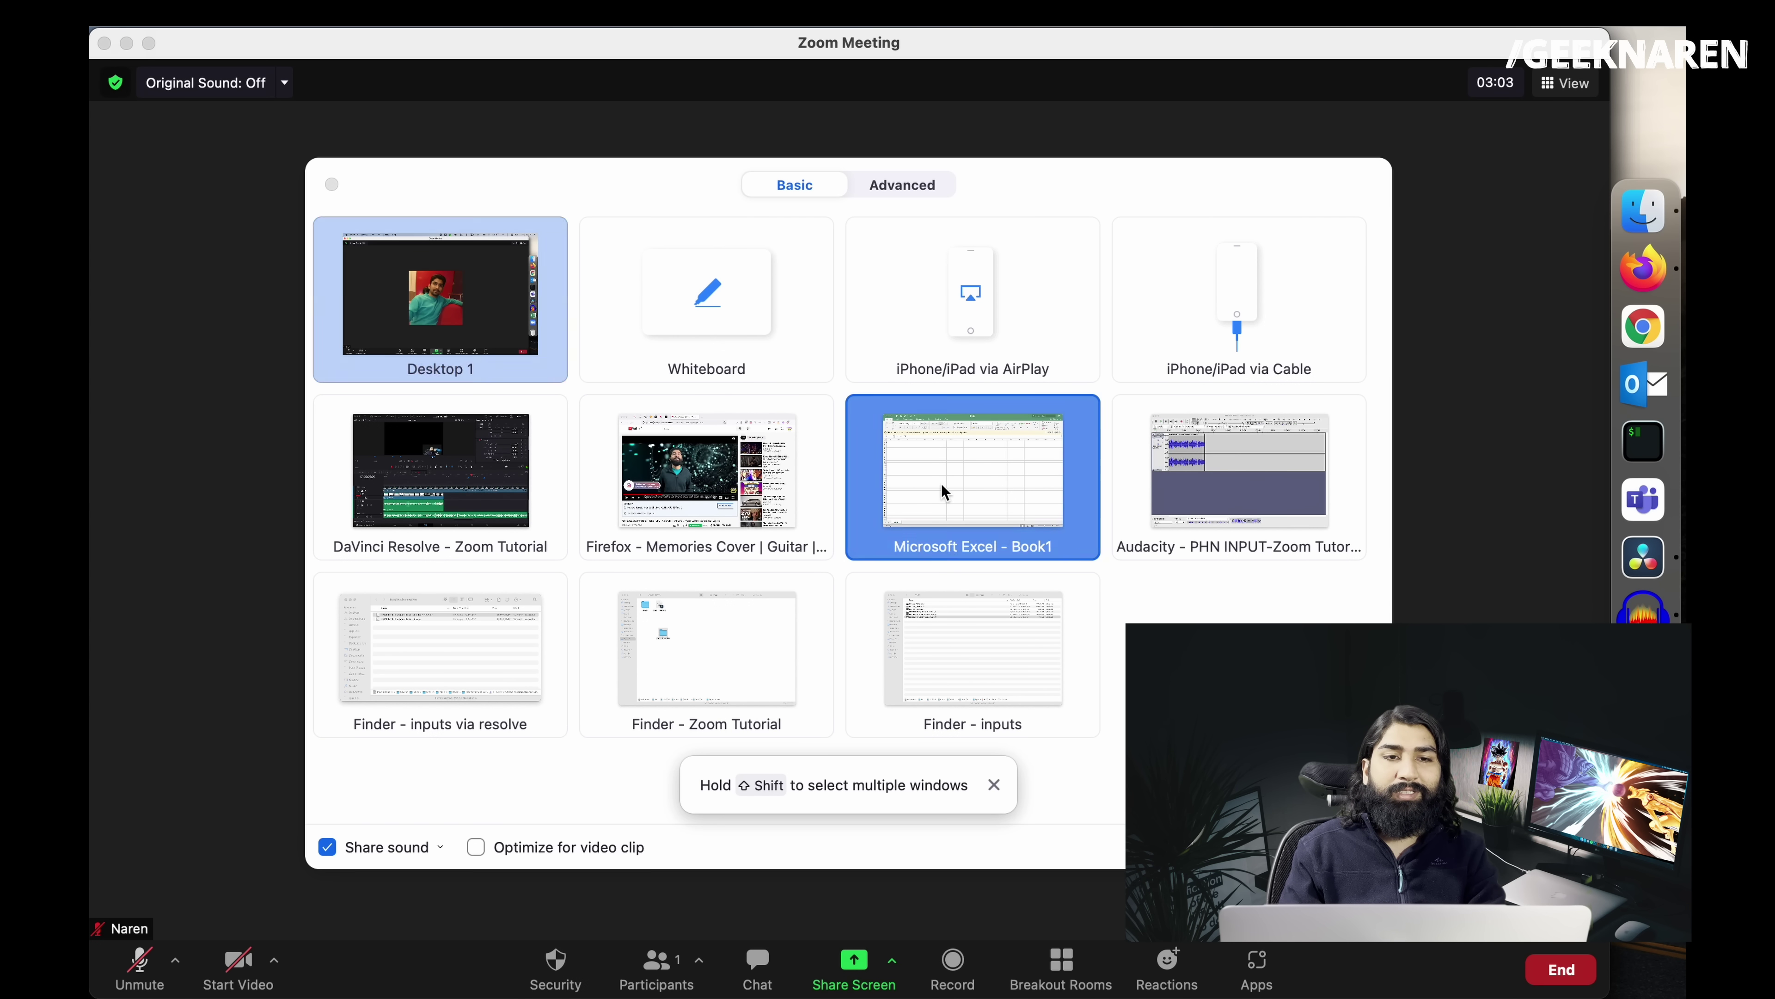
pyautogui.doubleClick(942, 486)
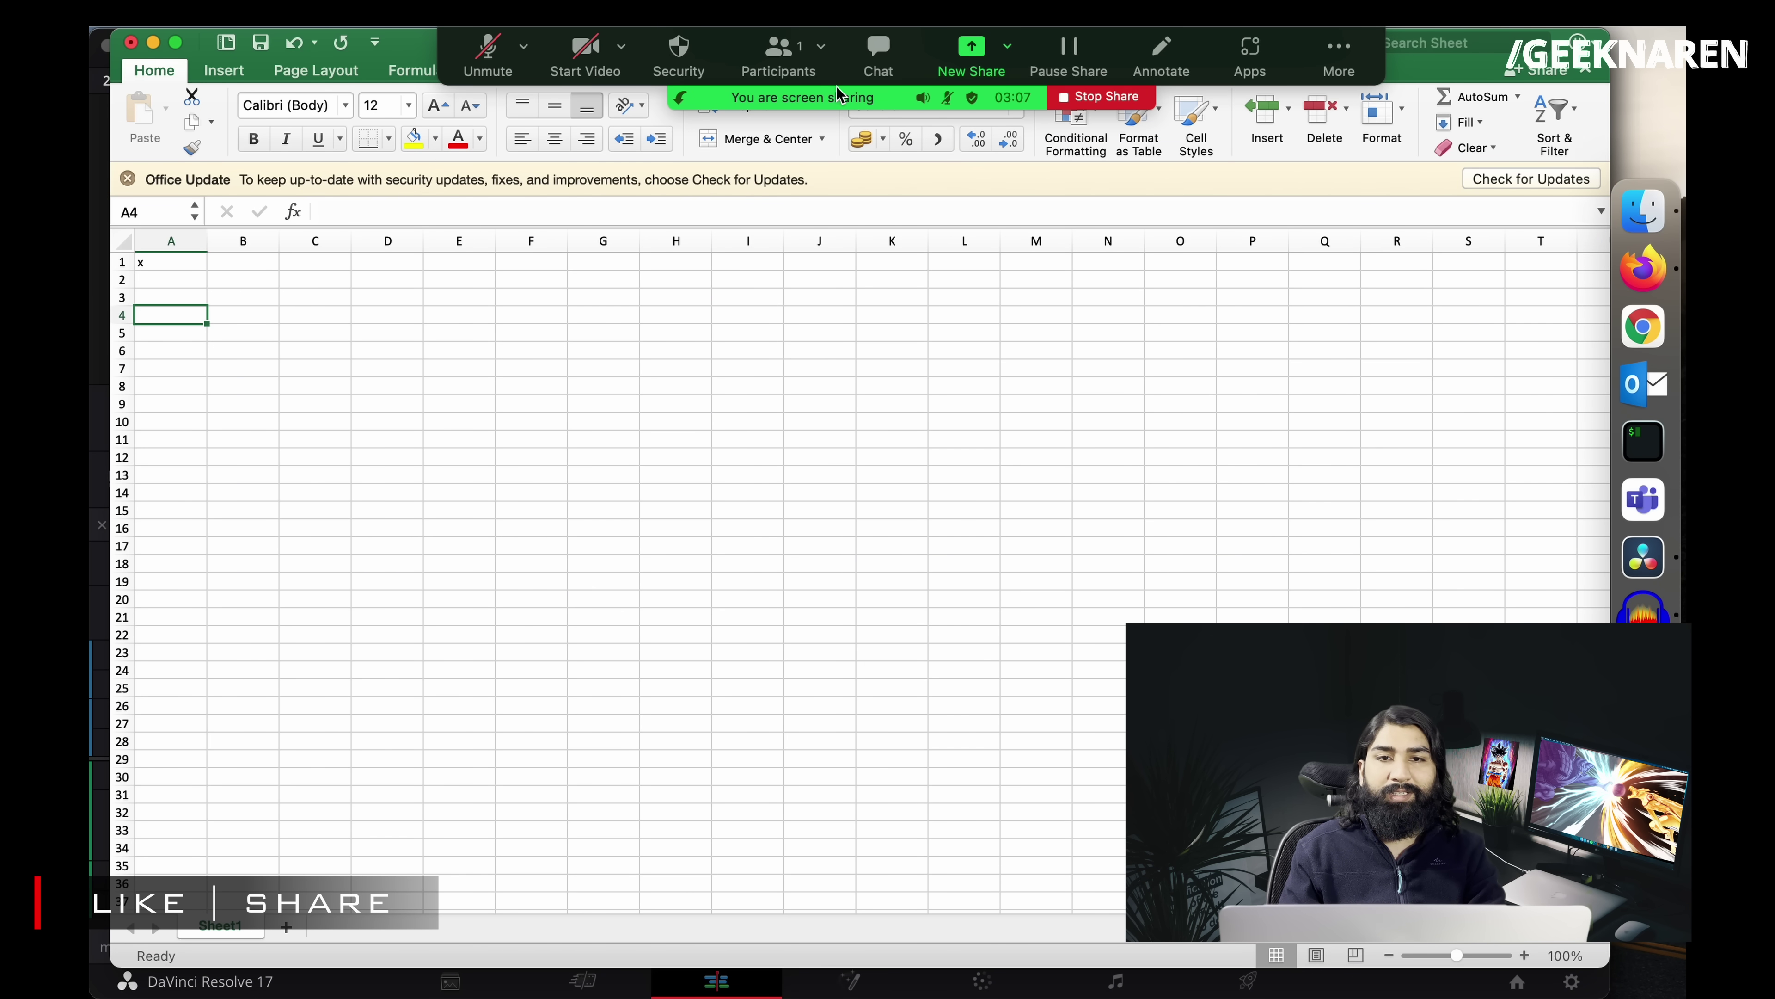
# - Annotate the shared workbook with a Vanishing Pen curve across columns D to F, around rows 4 to 8
pyautogui.click(1161, 58)
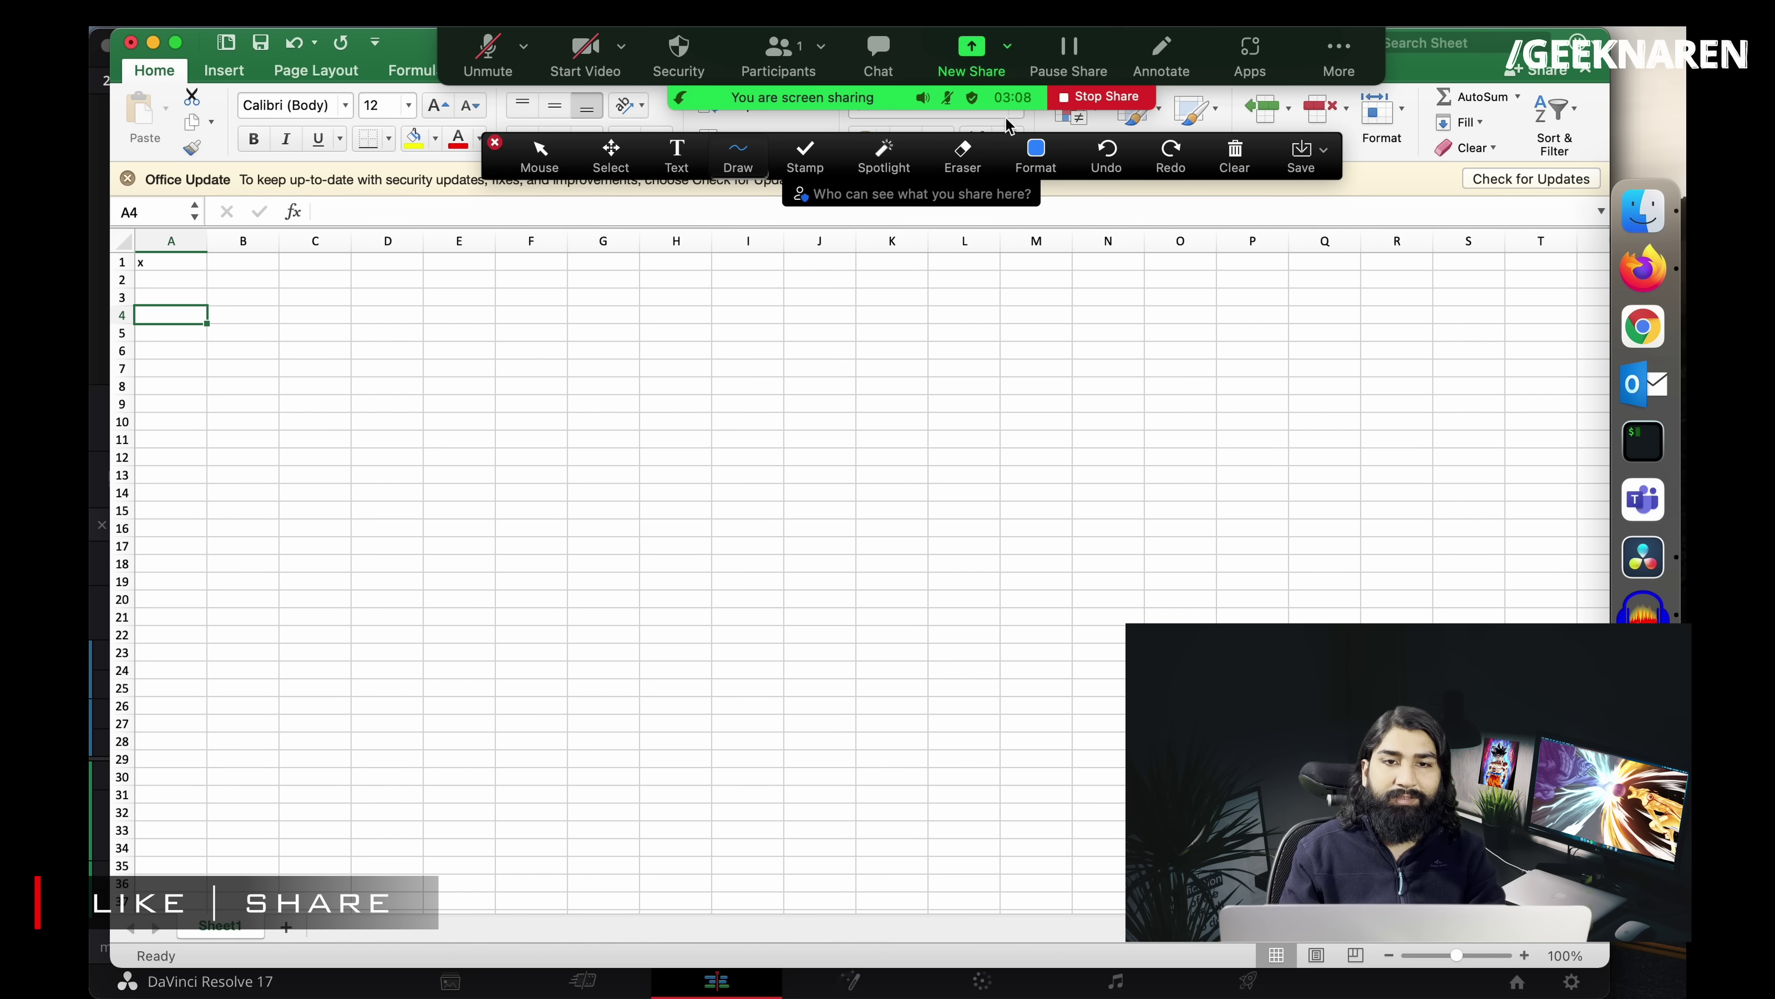
pyautogui.click(863, 173)
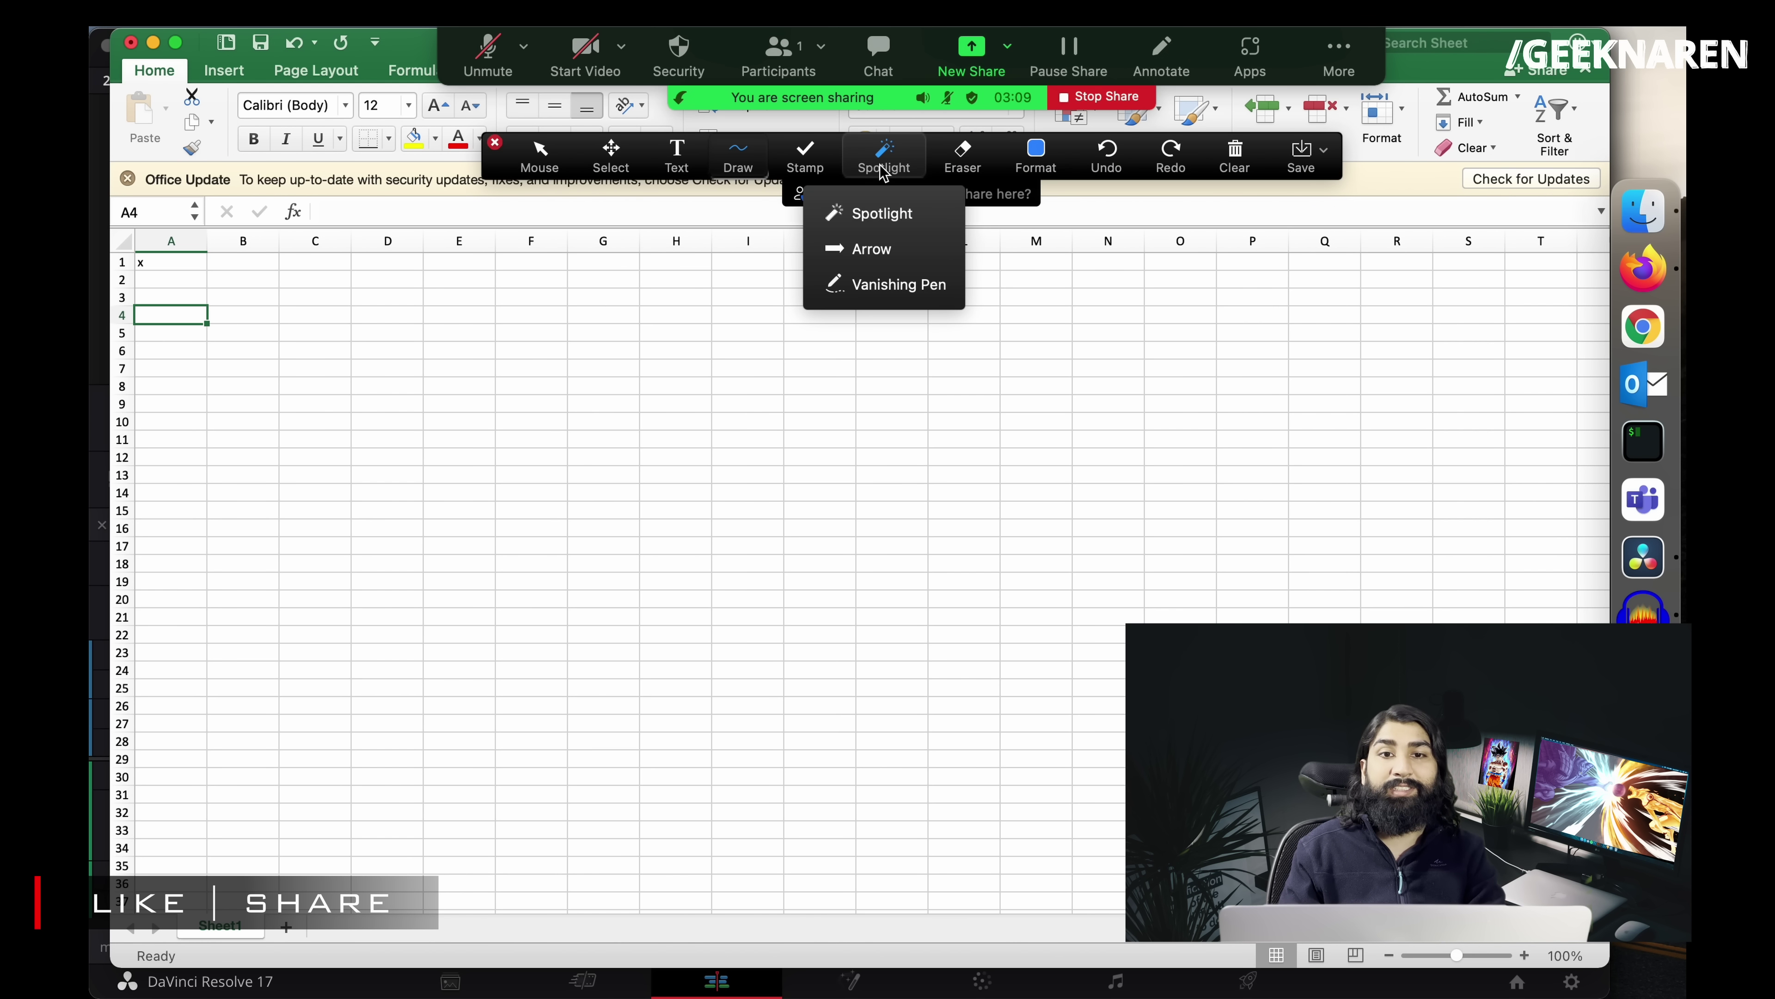
pyautogui.click(897, 284)
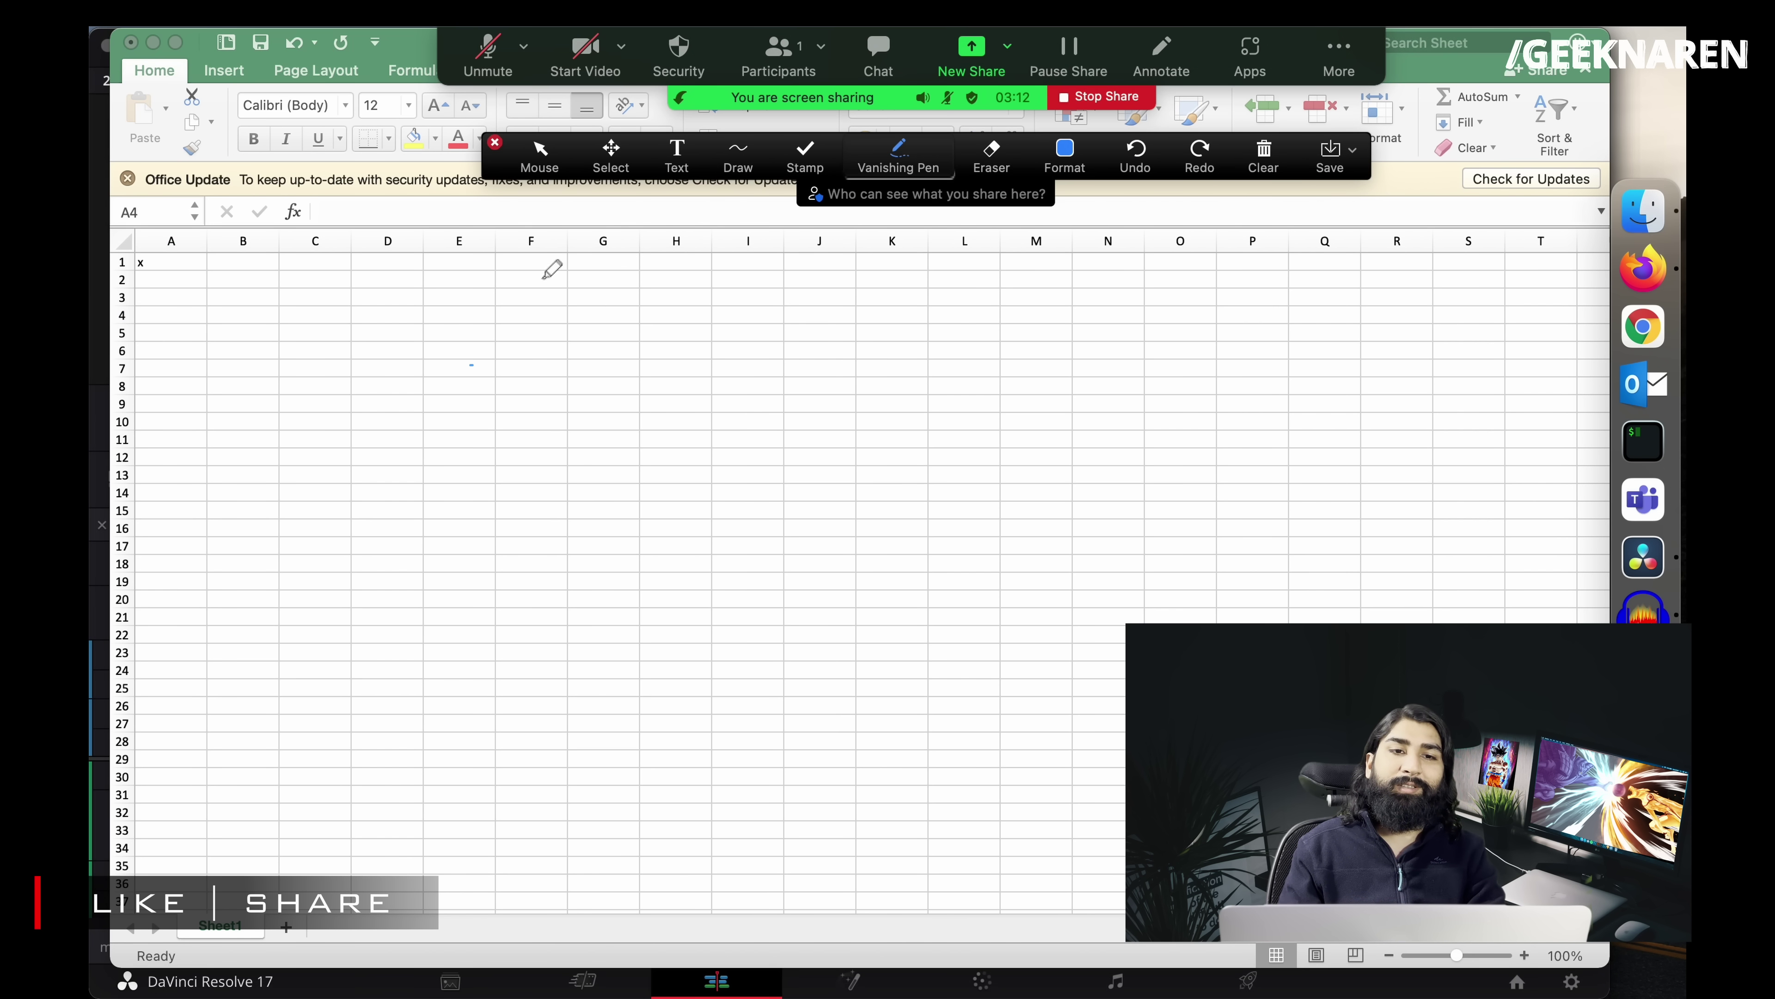
pyautogui.moveTo(394, 341); pyautogui.dragTo(497, 345)
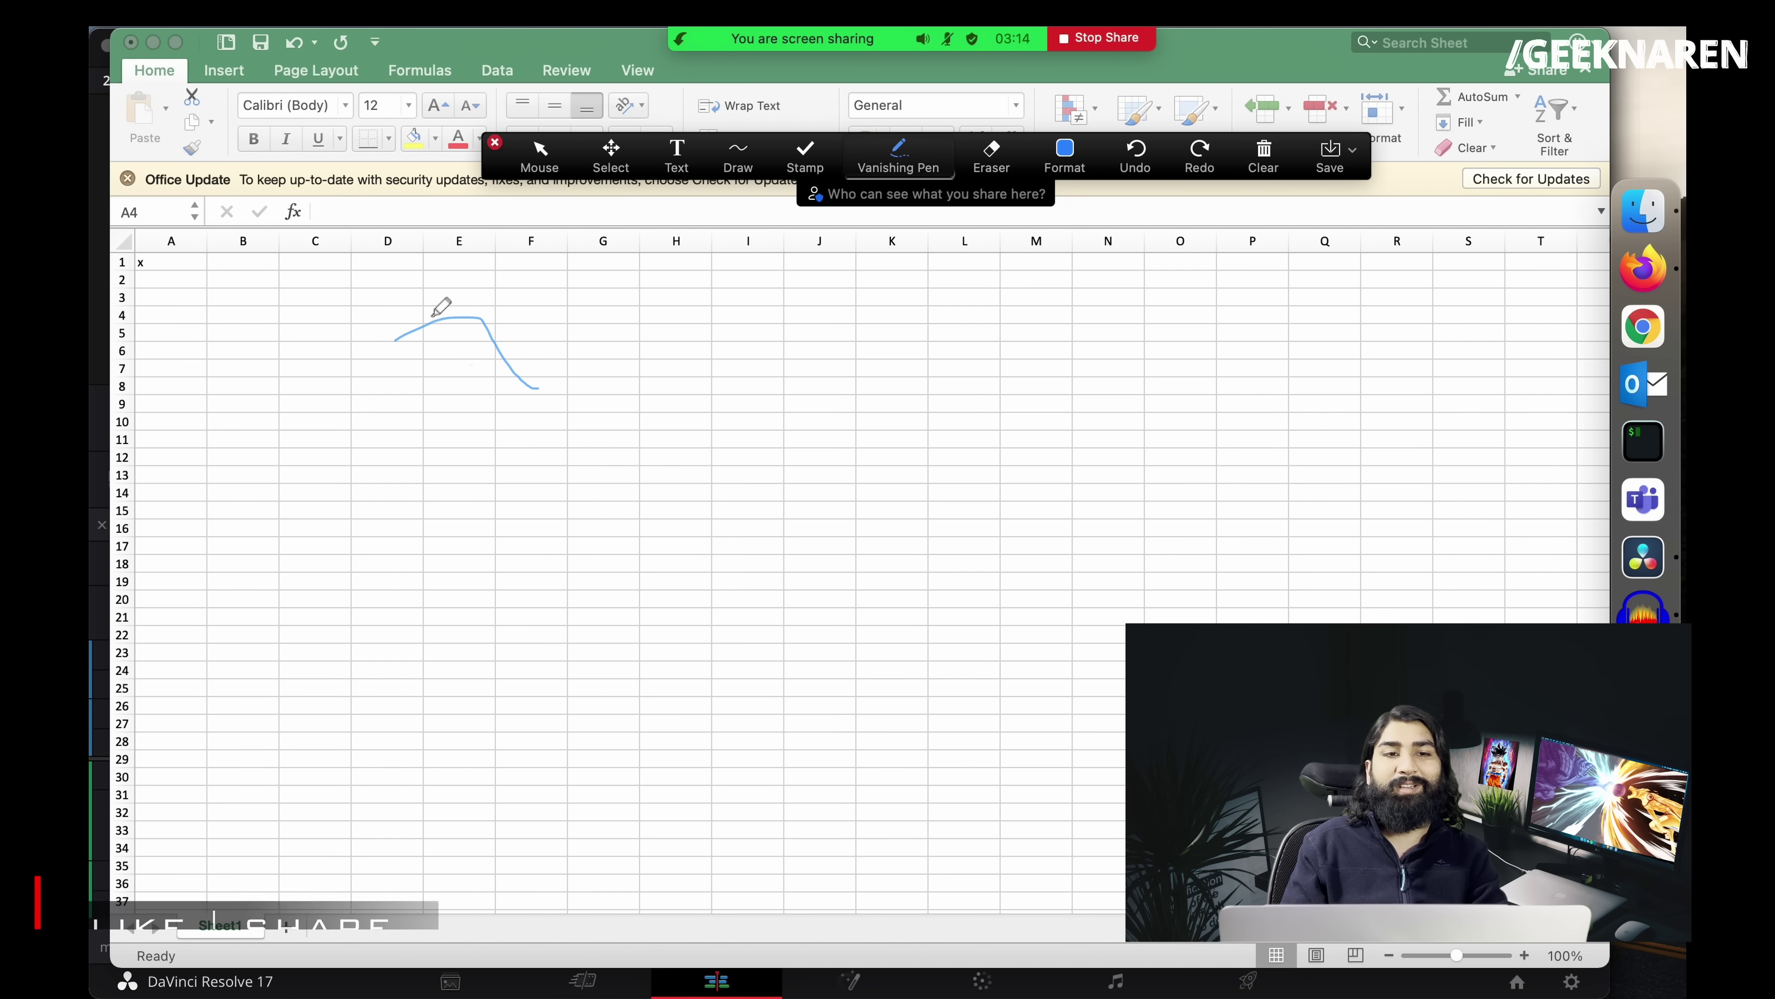